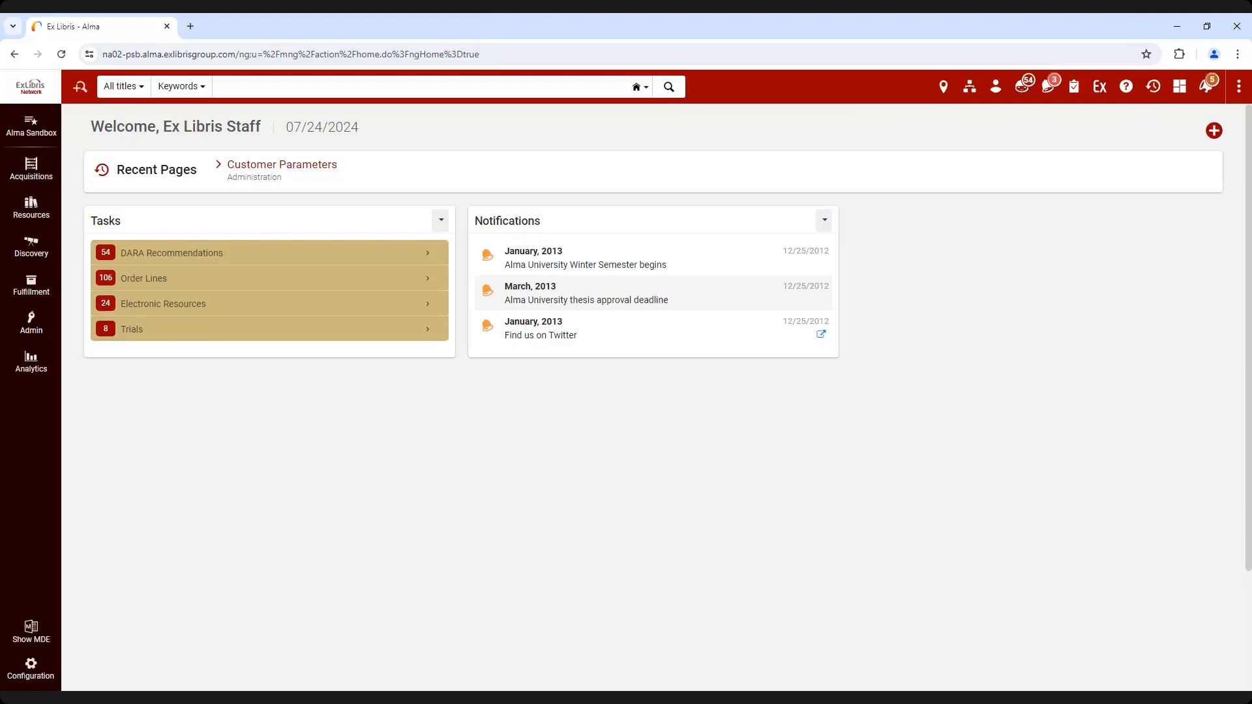
Display the list of consortium member institutions that can be switched to, and close it without choosing one
left_click(971, 94)
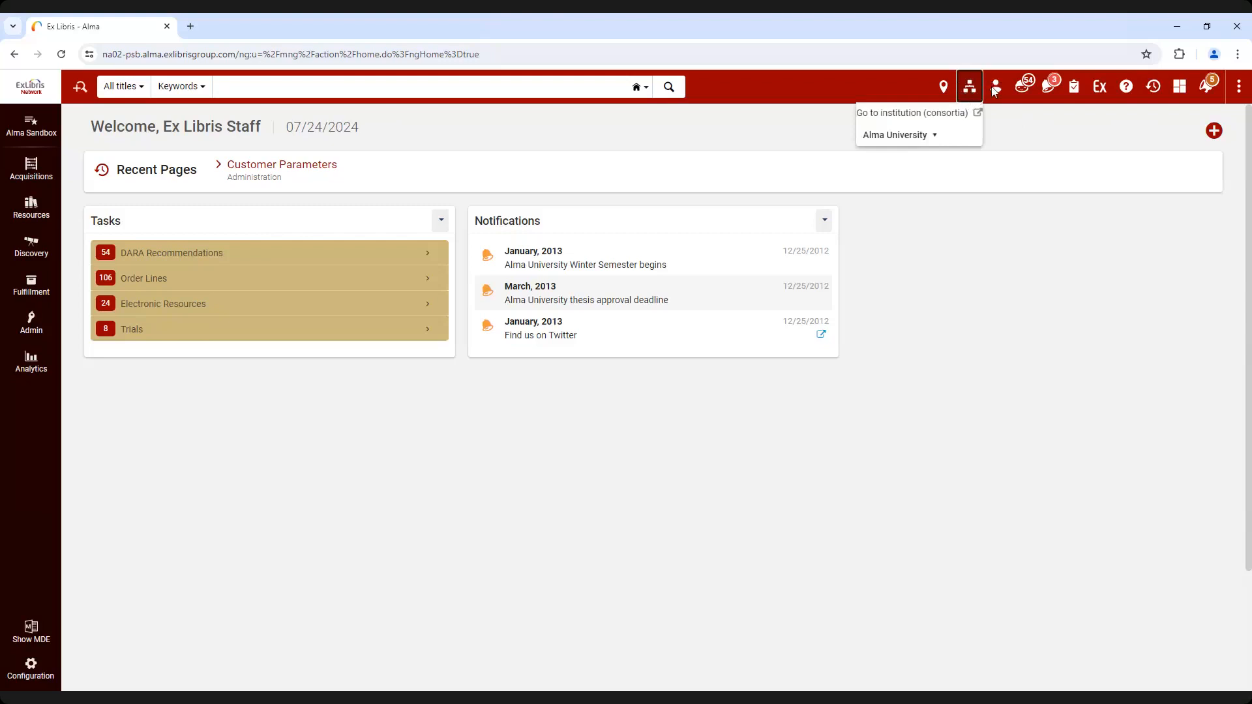
left_click(931, 135)
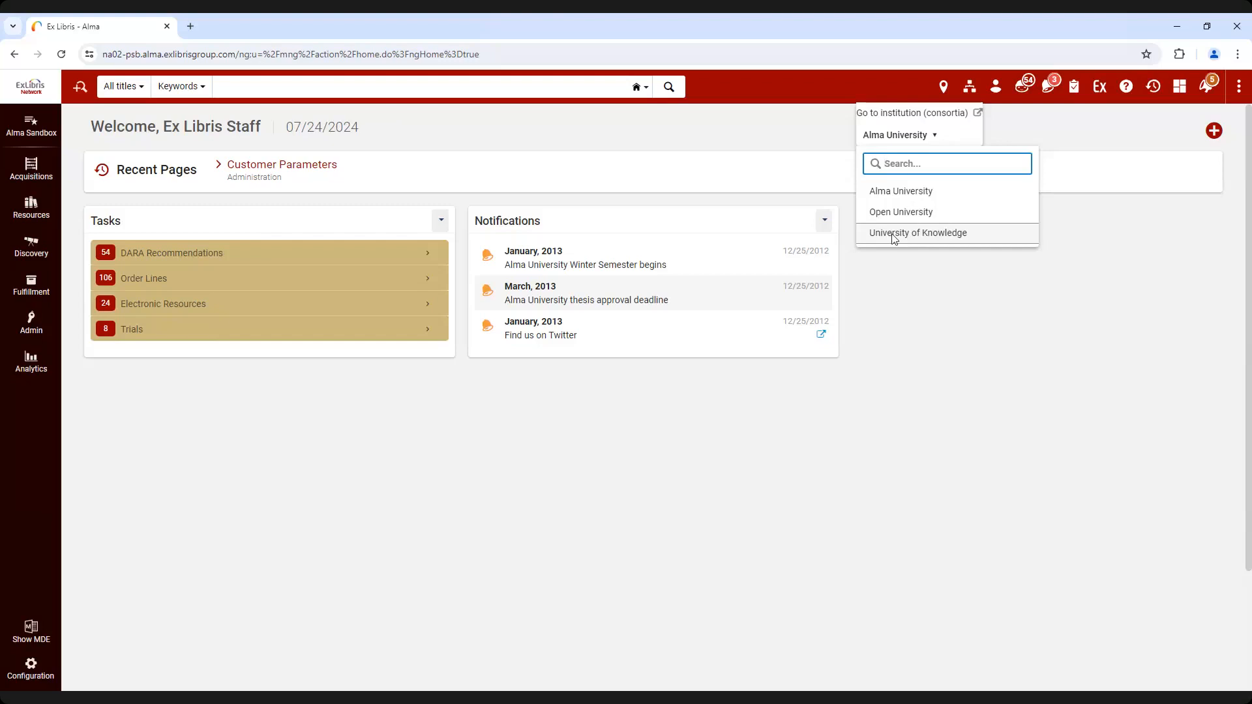
left_click(913, 296)
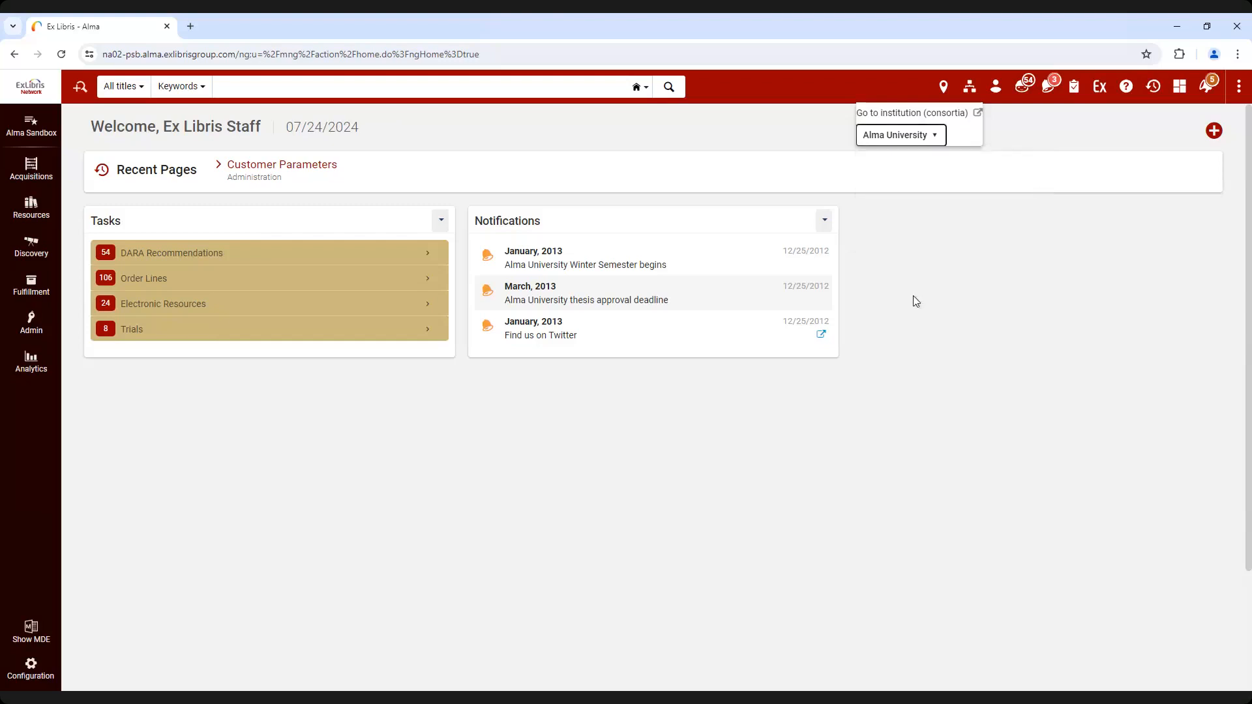
left_click(913, 297)
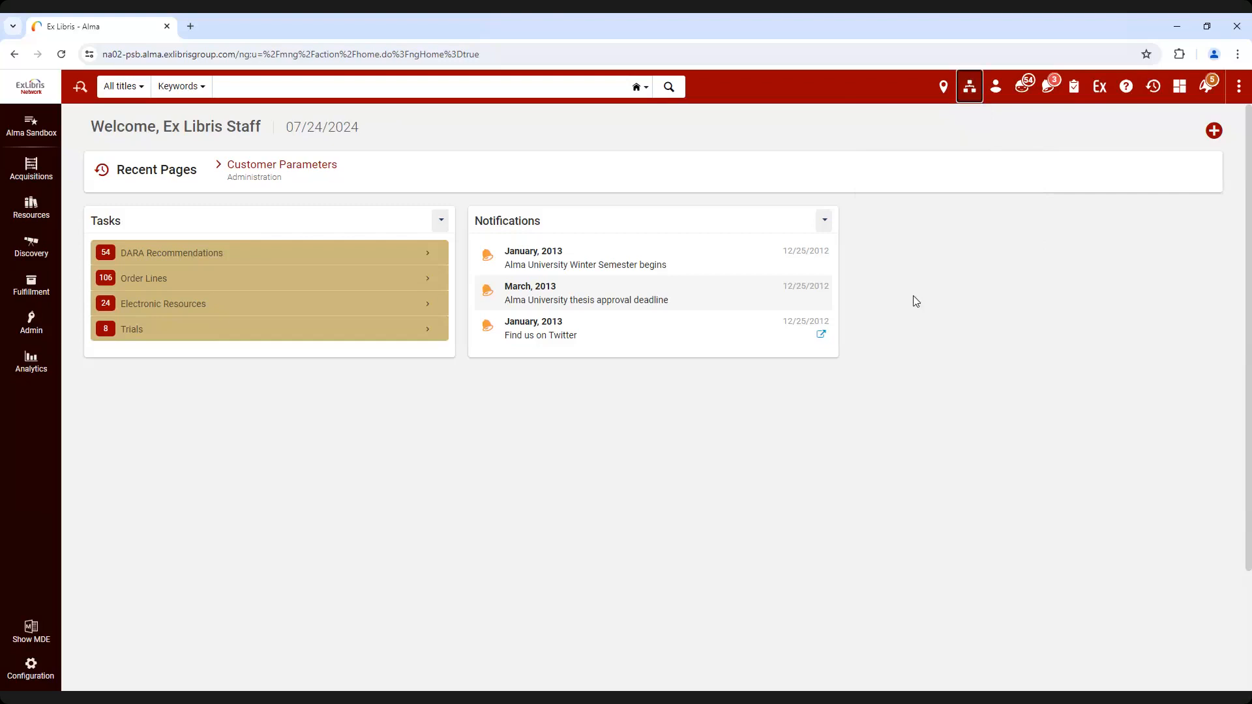
View the Currency Subset table in the consortium's Acquisitions configuration and return to the home page
left_click(29, 662)
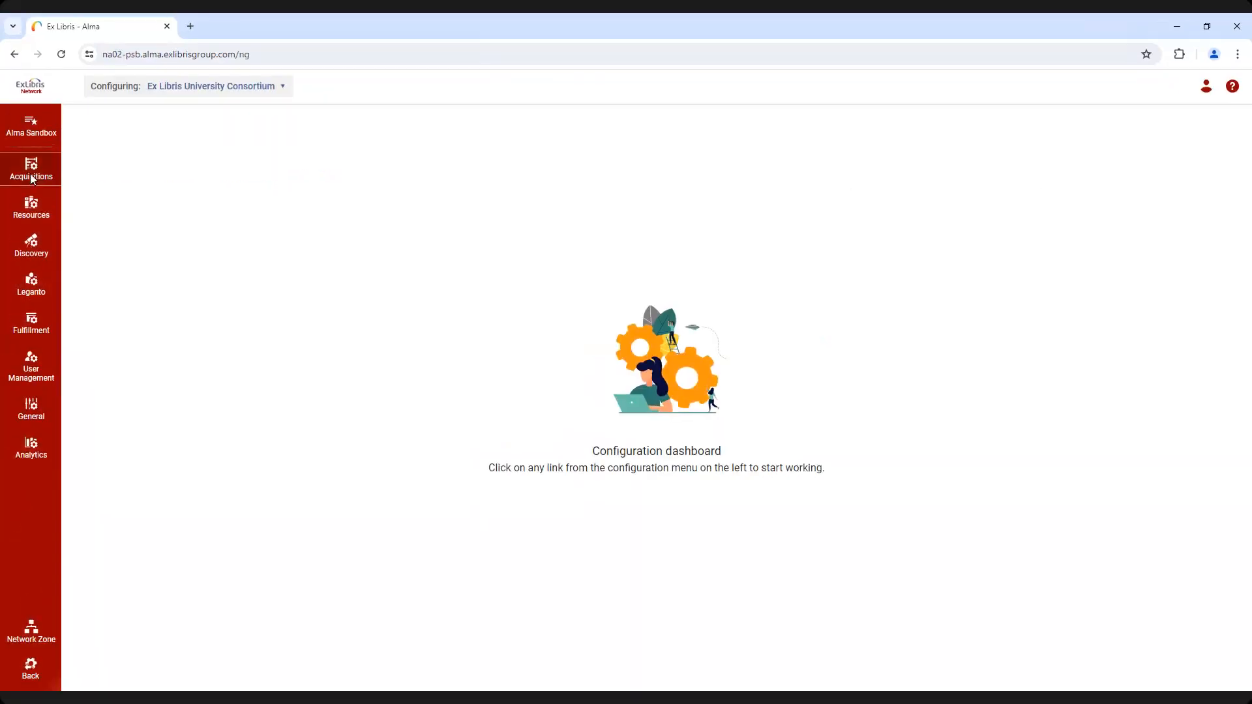
left_click(30, 176)
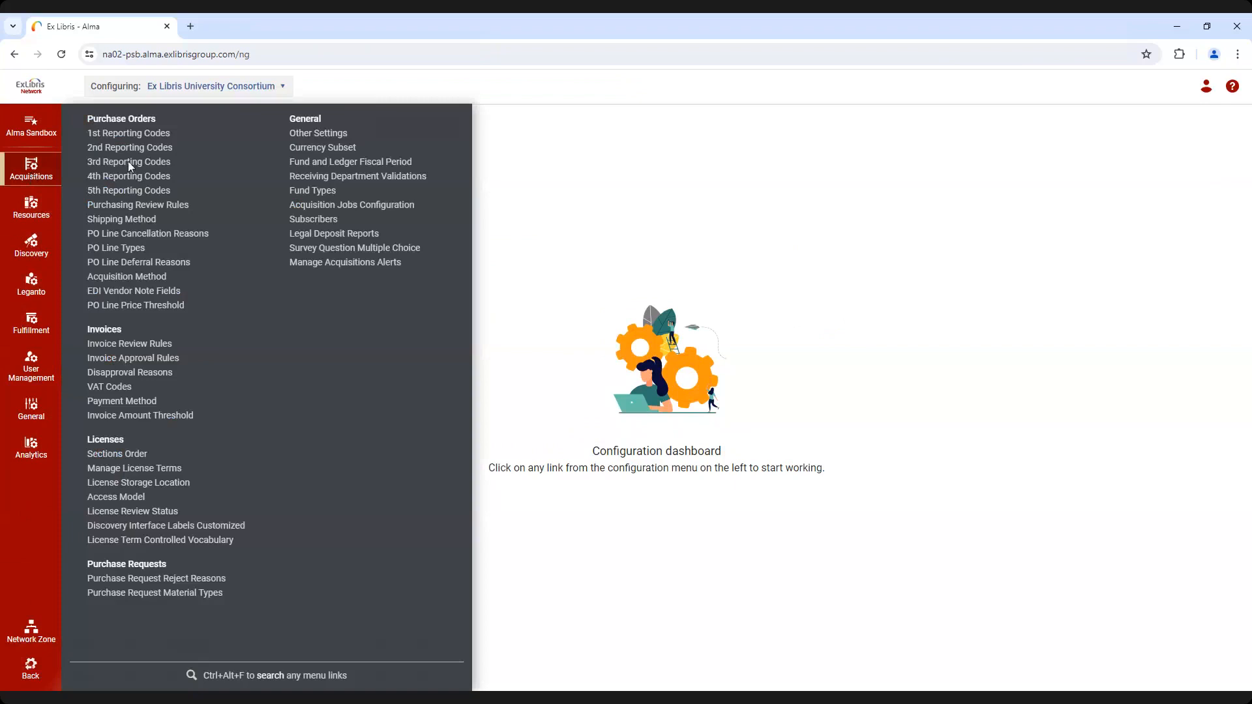
left_click(343, 148)
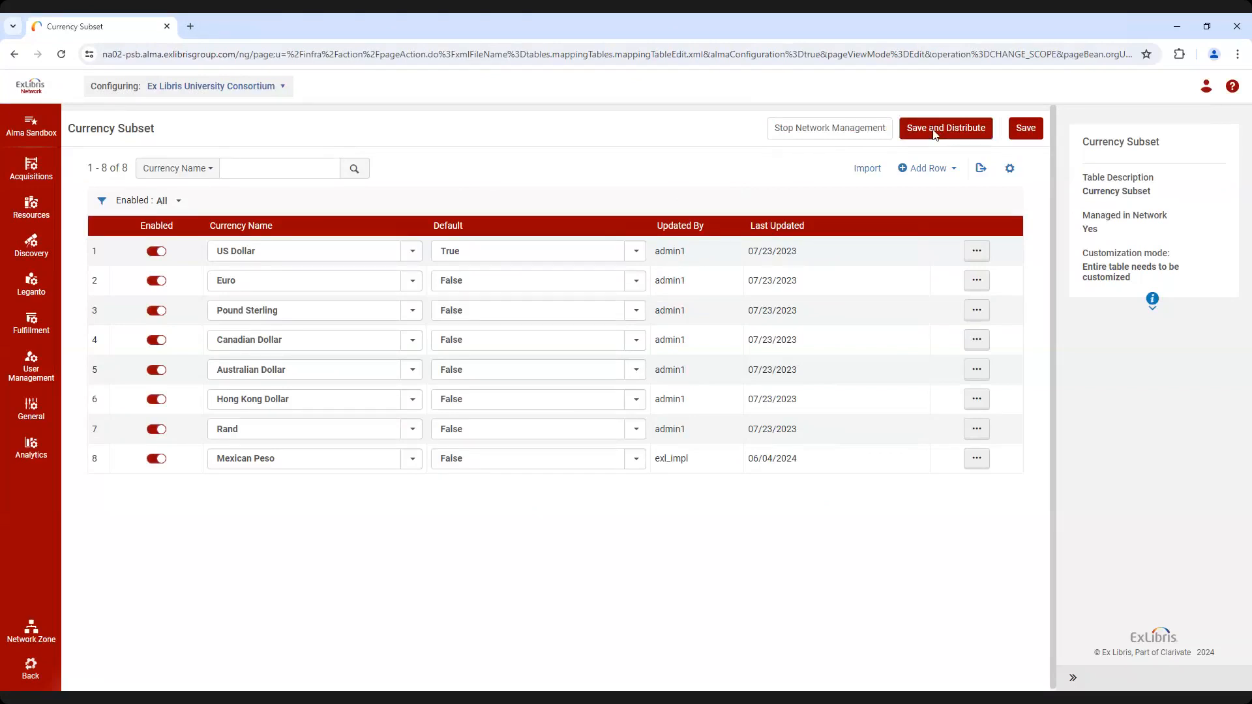
left_click(30, 671)
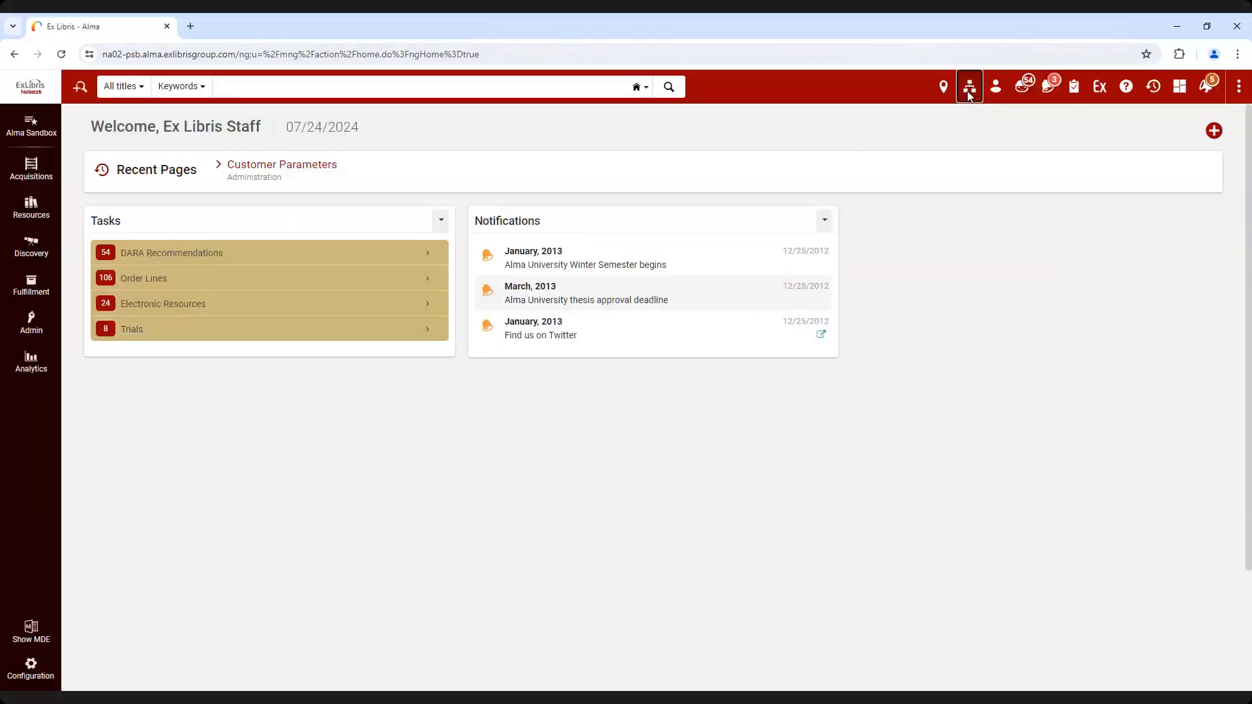
Check the institutions offered for switching from the home page once more and dismiss the list
left_click(969, 96)
left_click(929, 135)
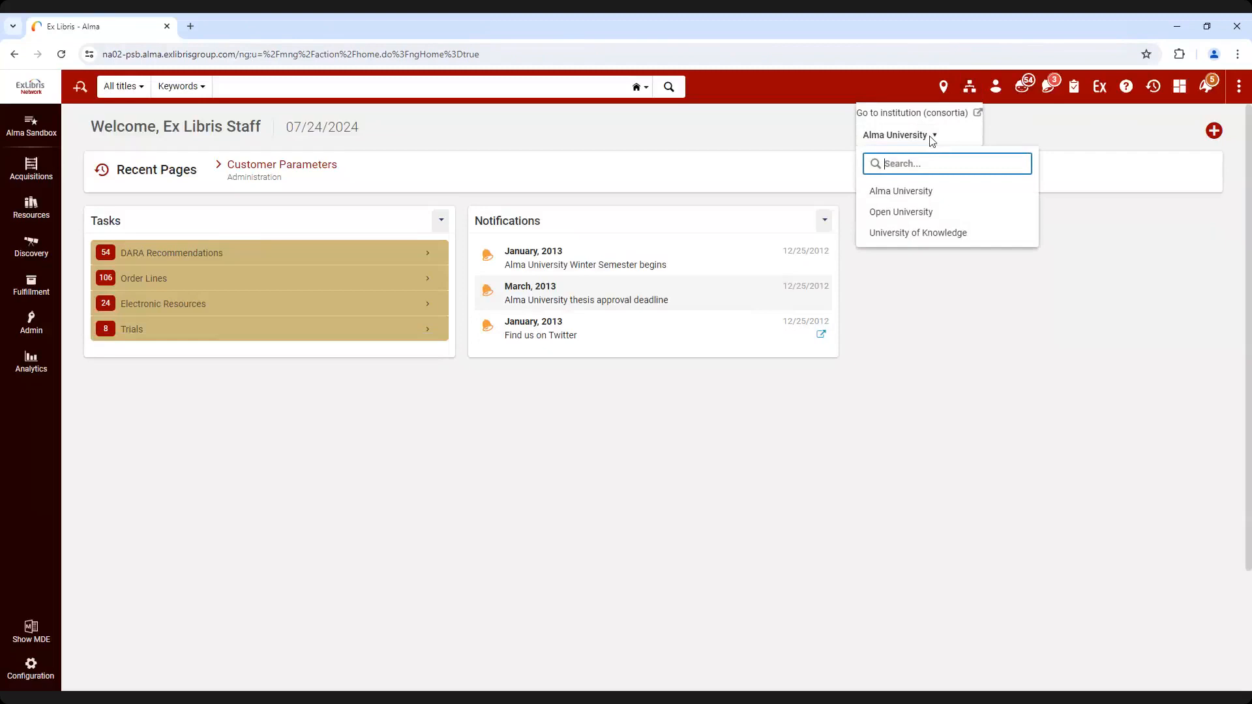
left_click(925, 312)
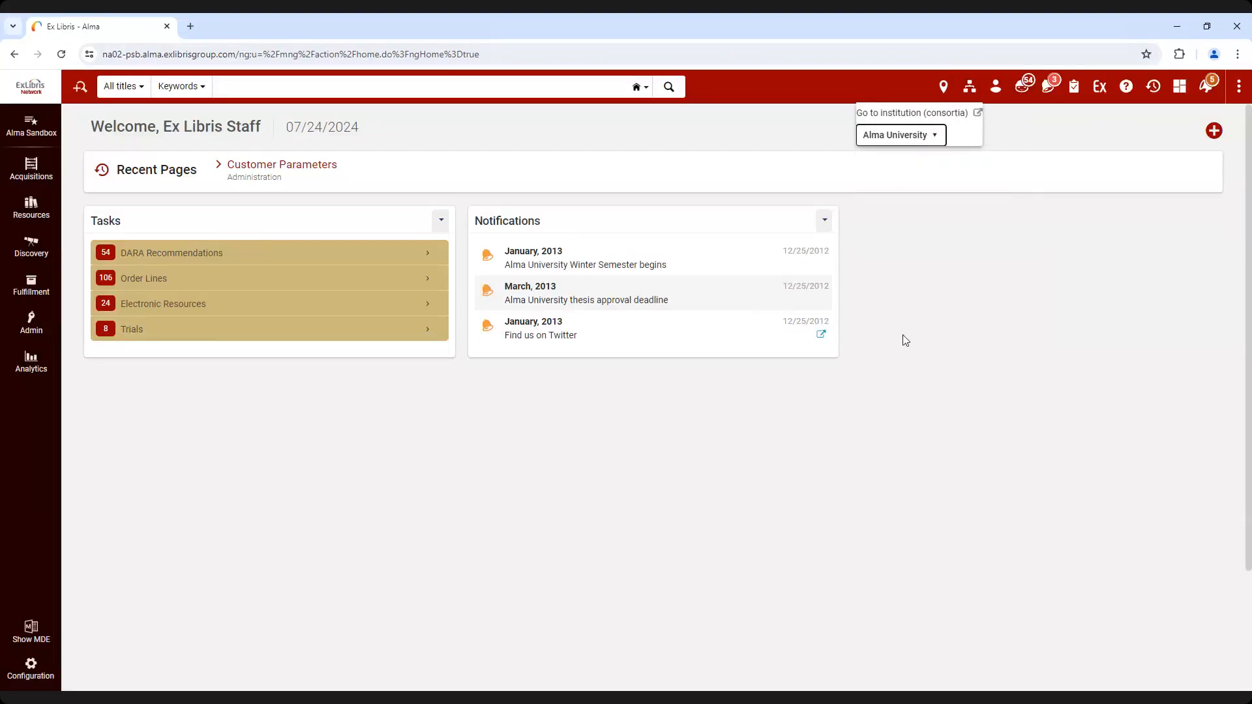
Open the network zone's Consortia Configuration Management page and expand the Acquisitions area to examine its settings
left_click(31, 665)
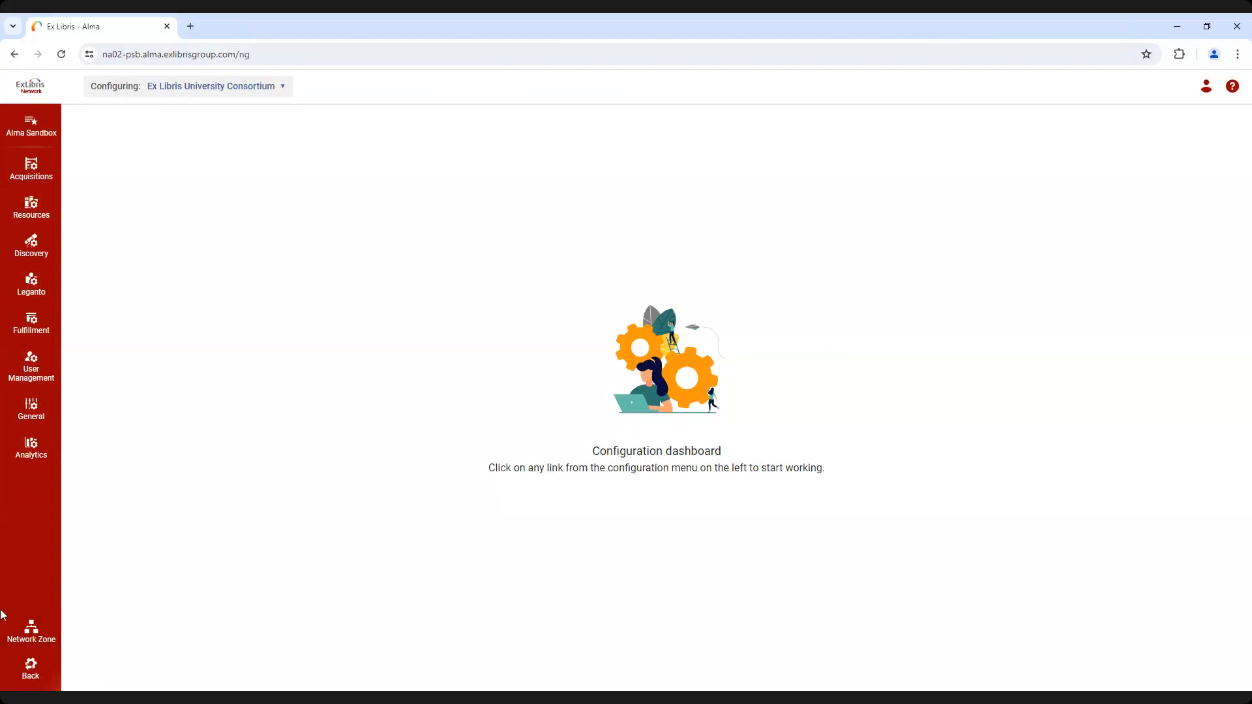
left_click(33, 632)
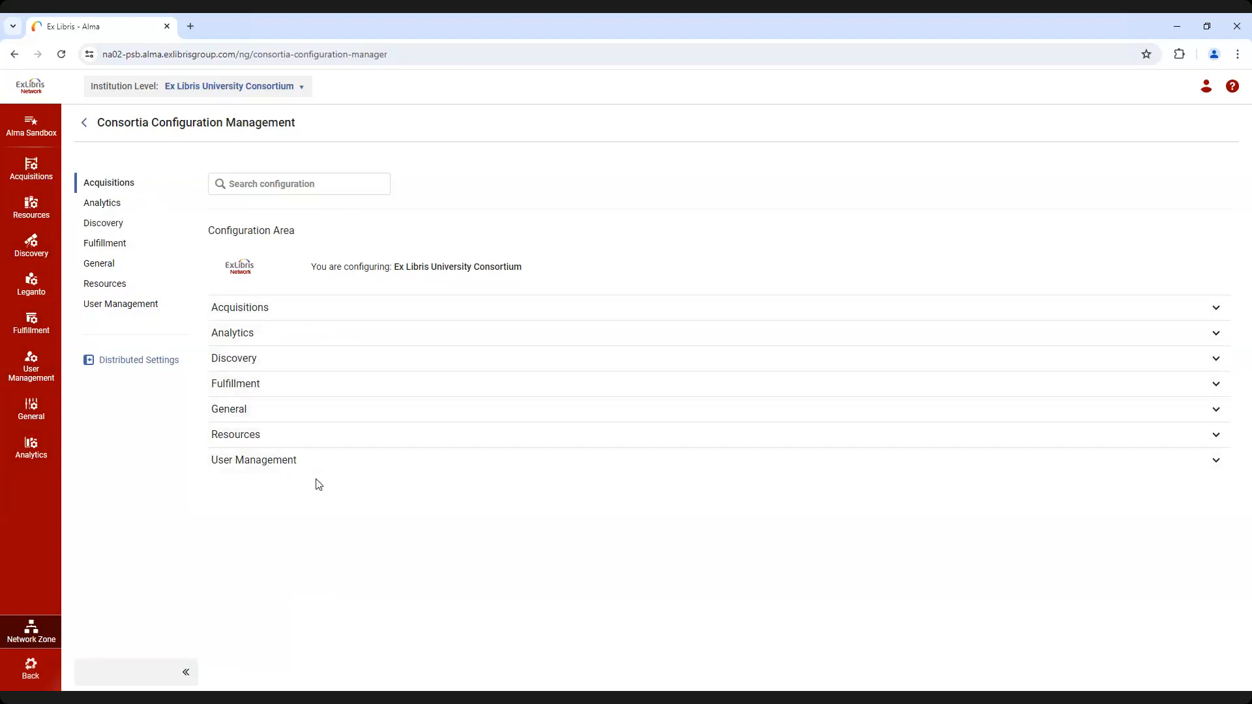
left_click(280, 318)
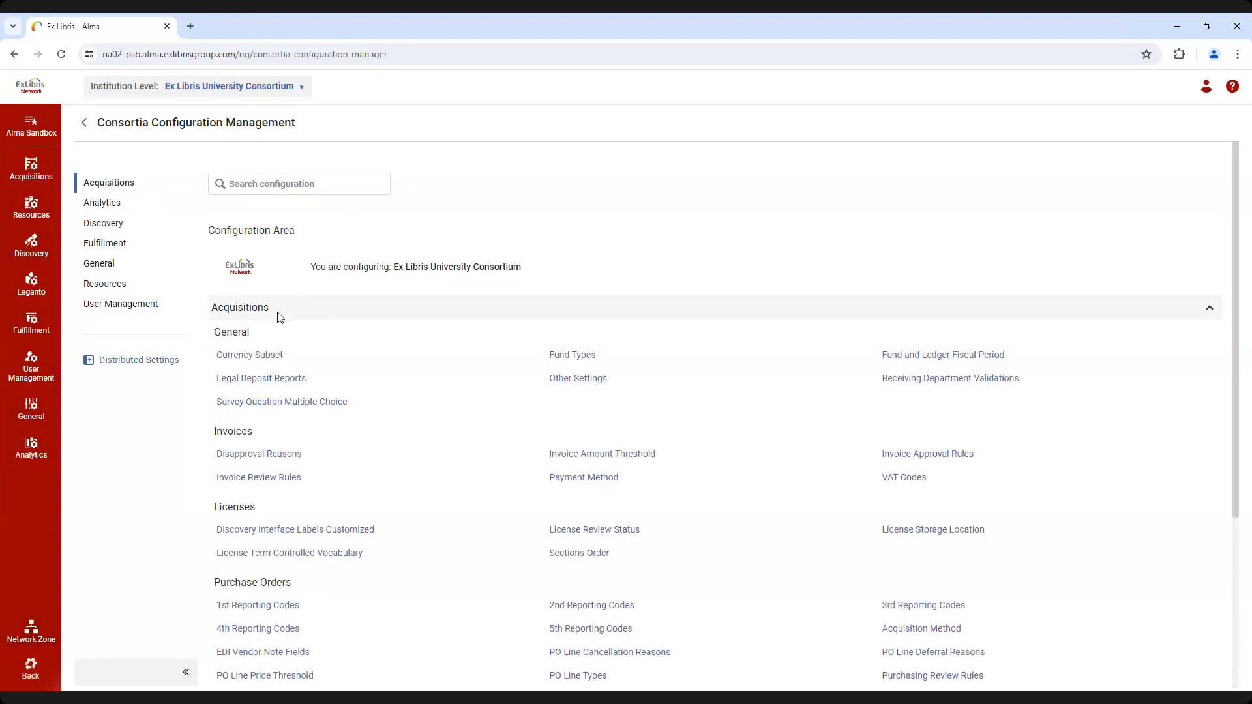
left_click(280, 317)
left_click(280, 318)
left_click(280, 318)
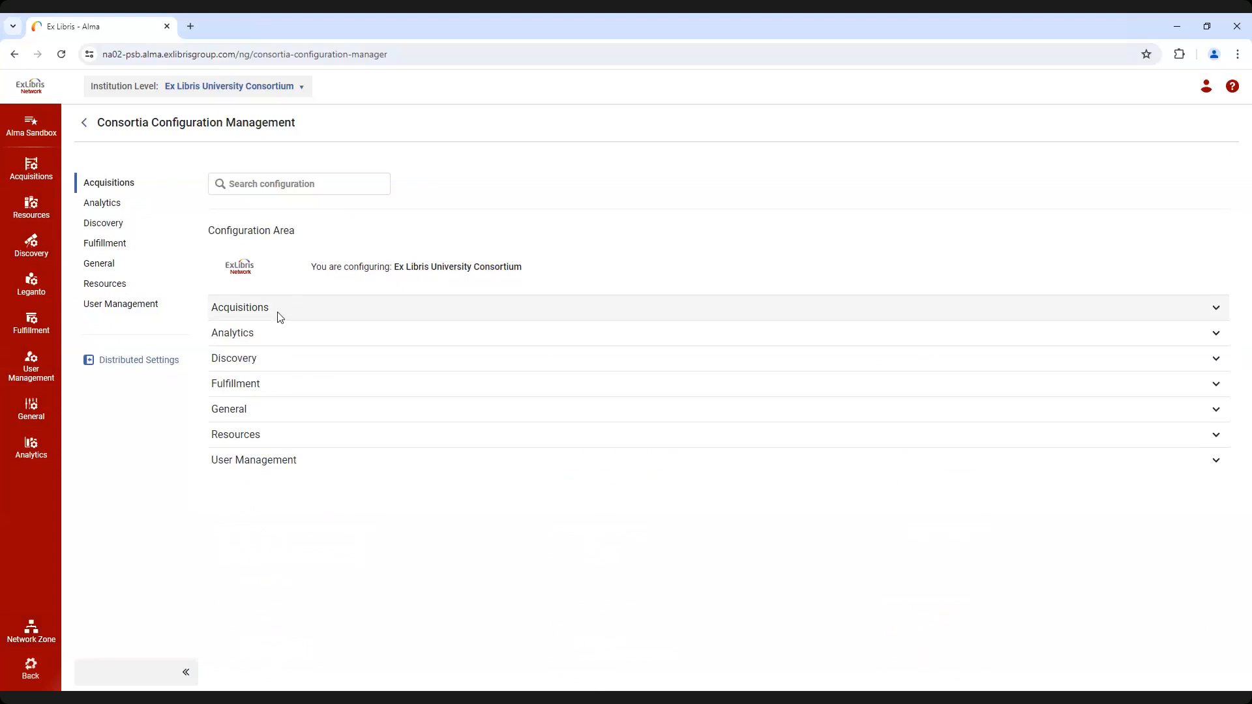
left_click(118, 188)
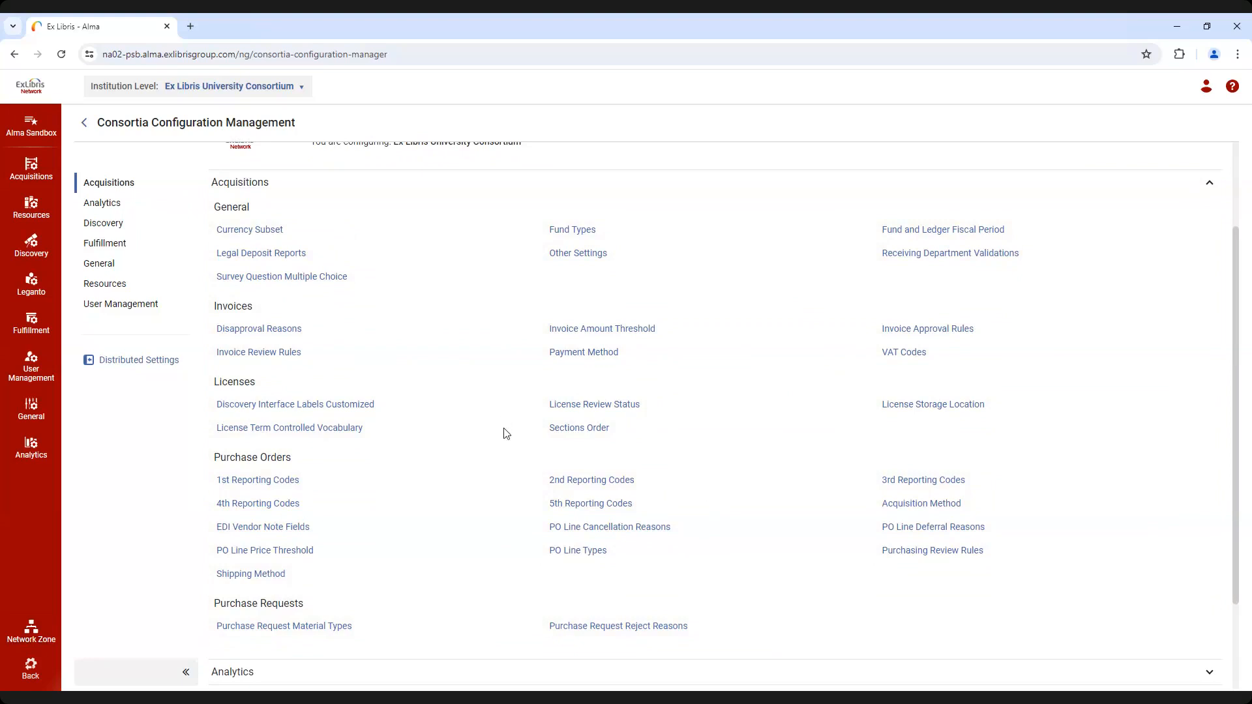
left_click(288, 192)
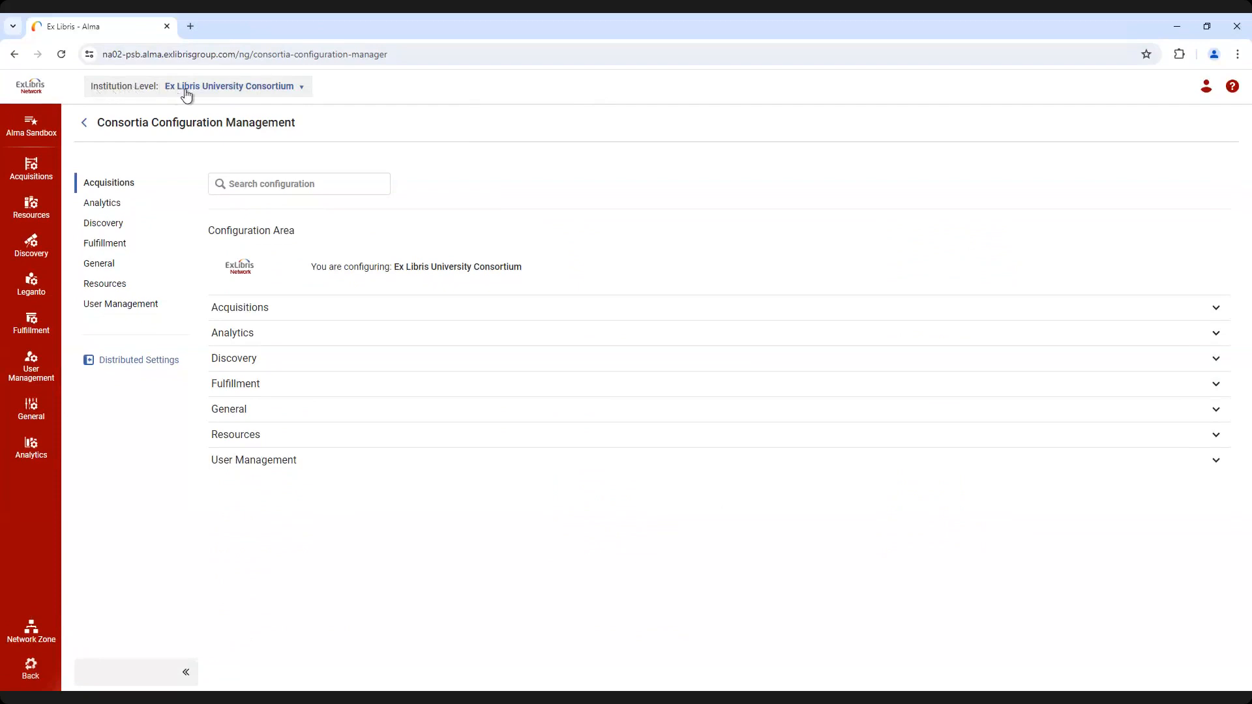
Review the available institution levels and set the level being configured to Alma University
left_click(303, 90)
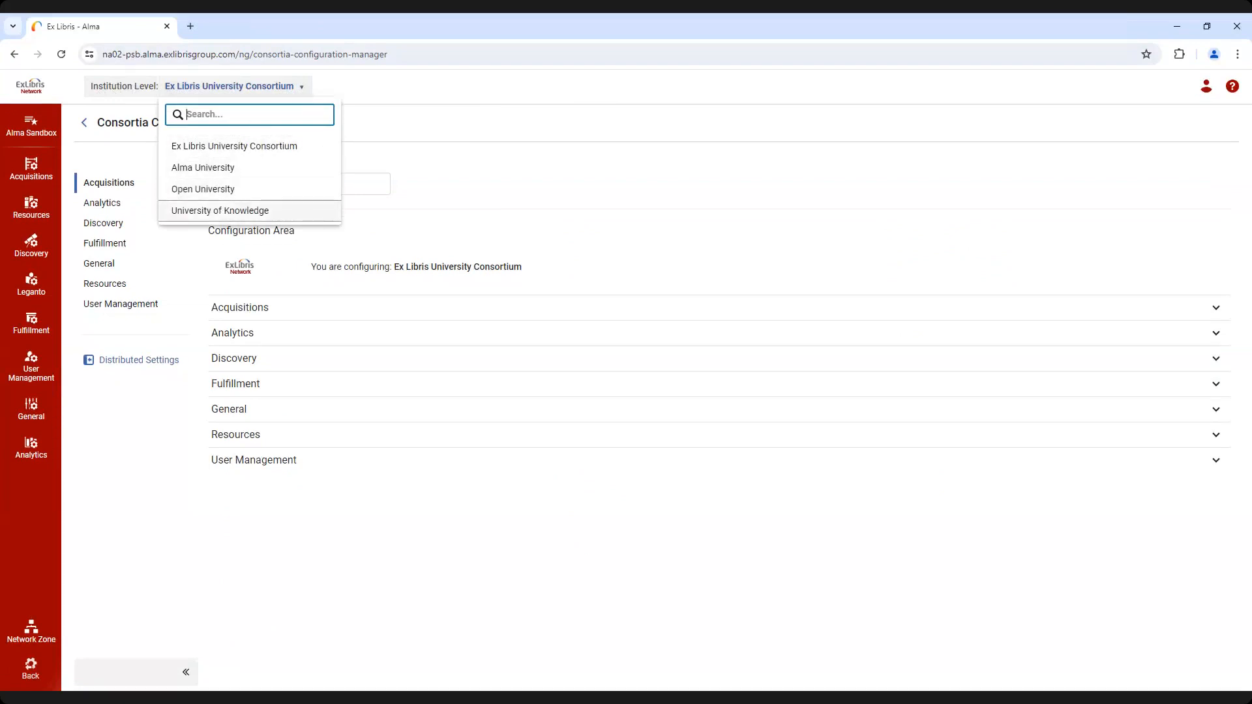
left_click(370, 91)
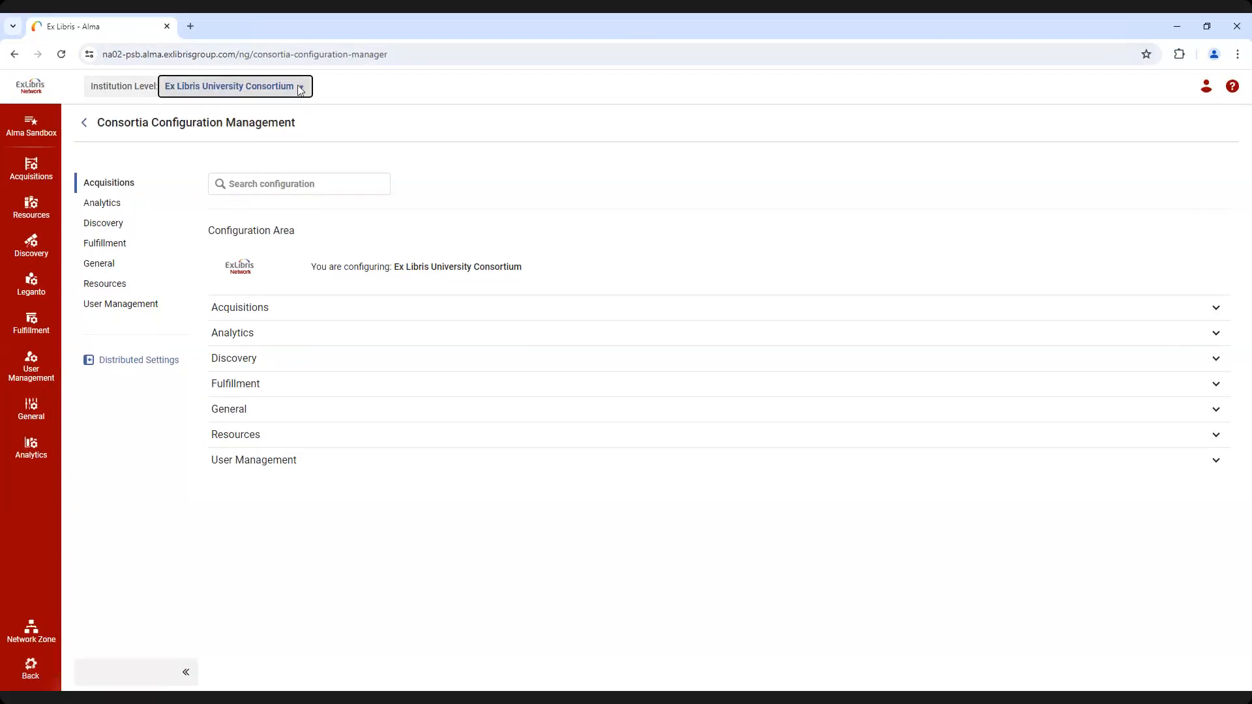
left_click(300, 89)
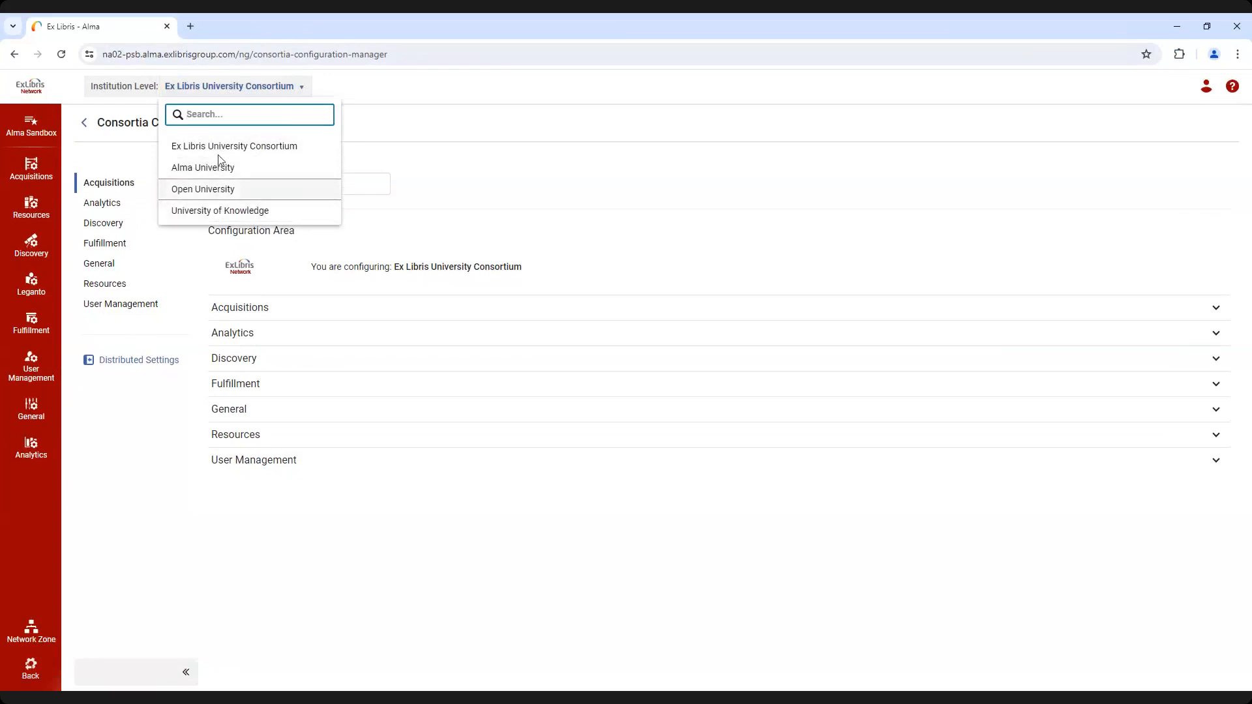
left_click(341, 91)
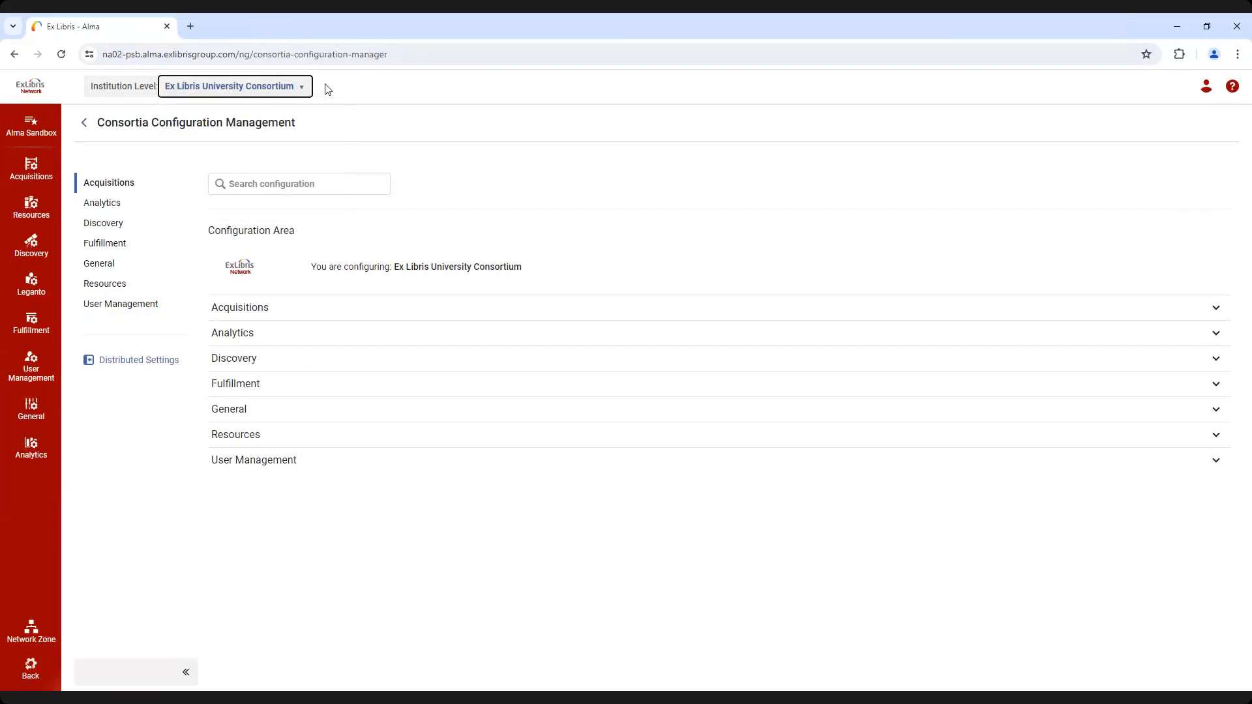
left_click(324, 90)
left_click(300, 92)
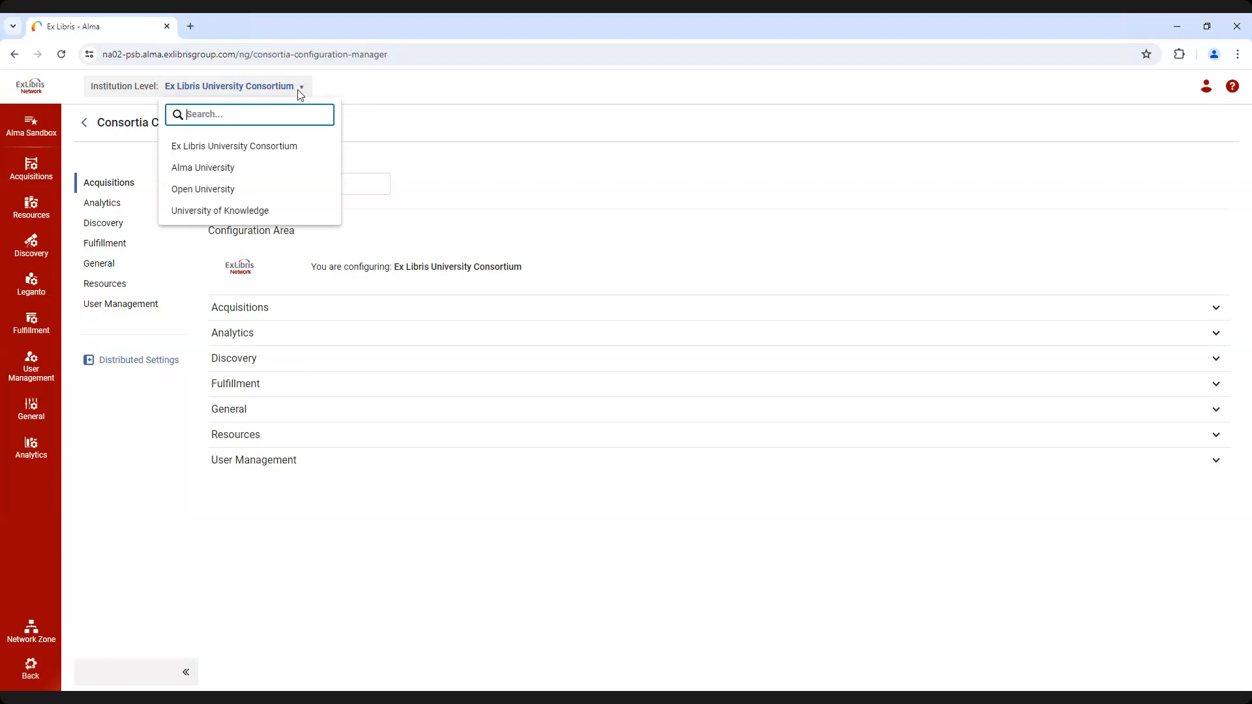
left_click(227, 169)
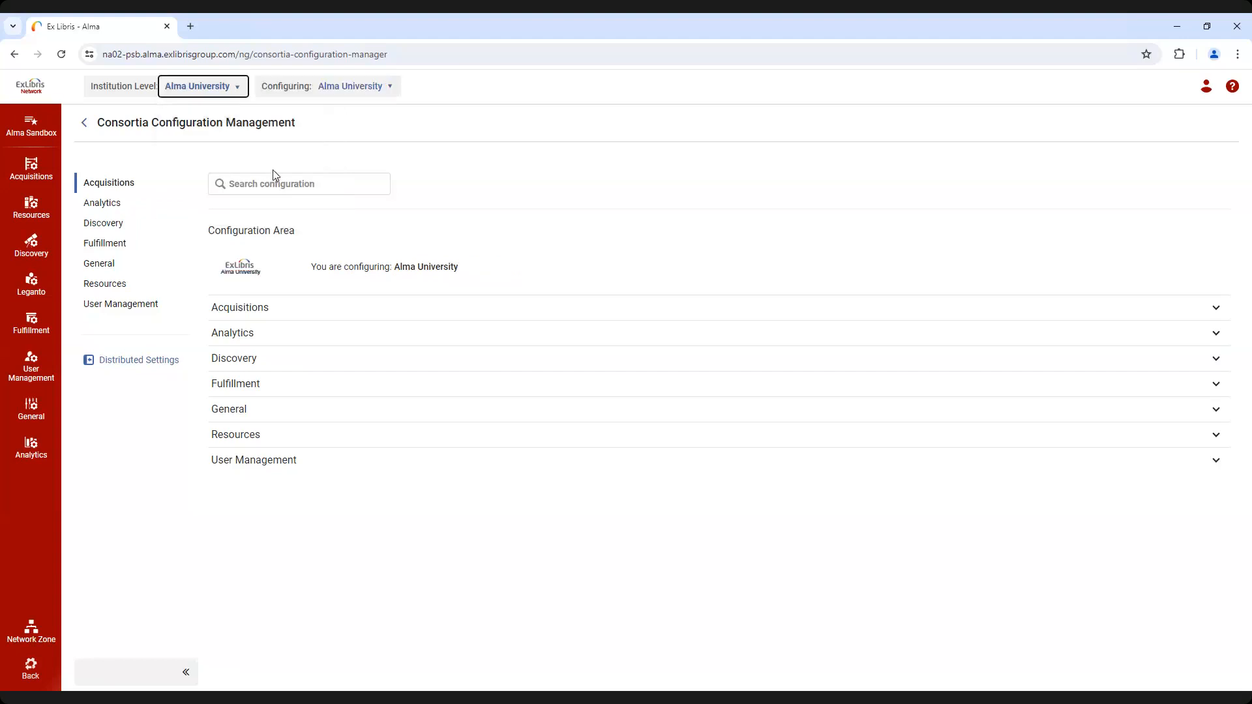
left_click(430, 90)
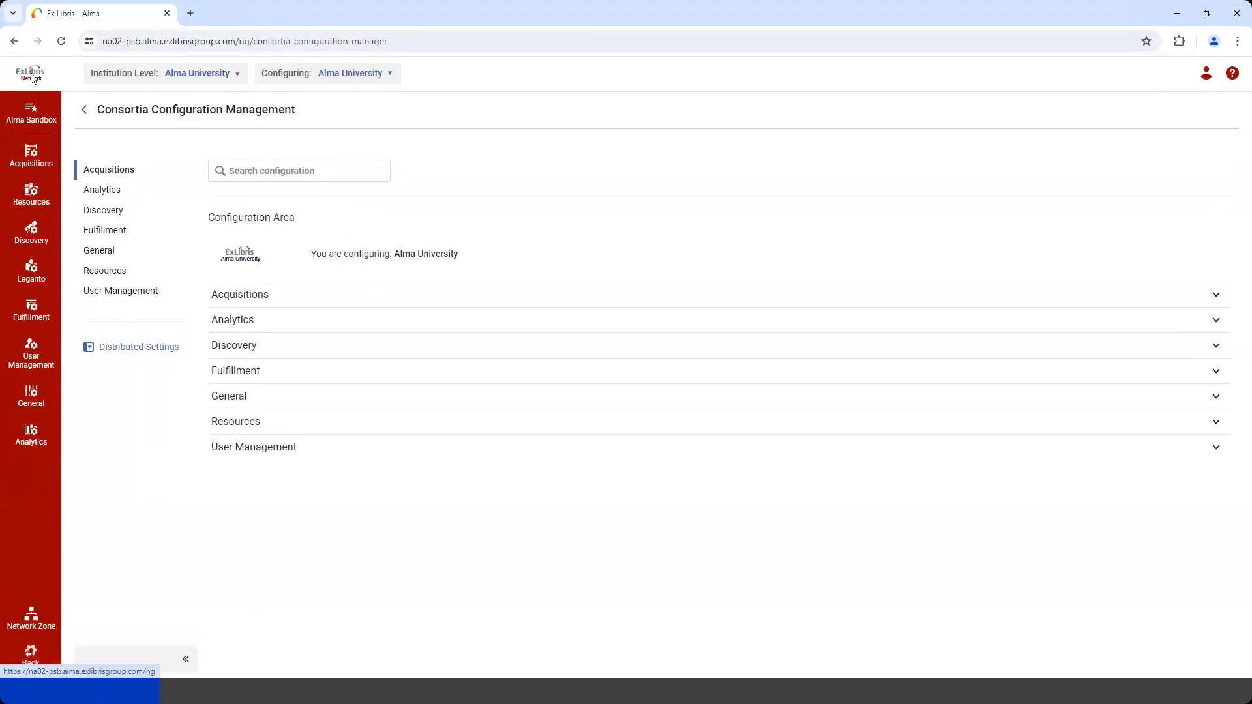
Set the institution level to Open University
left_click(226, 76)
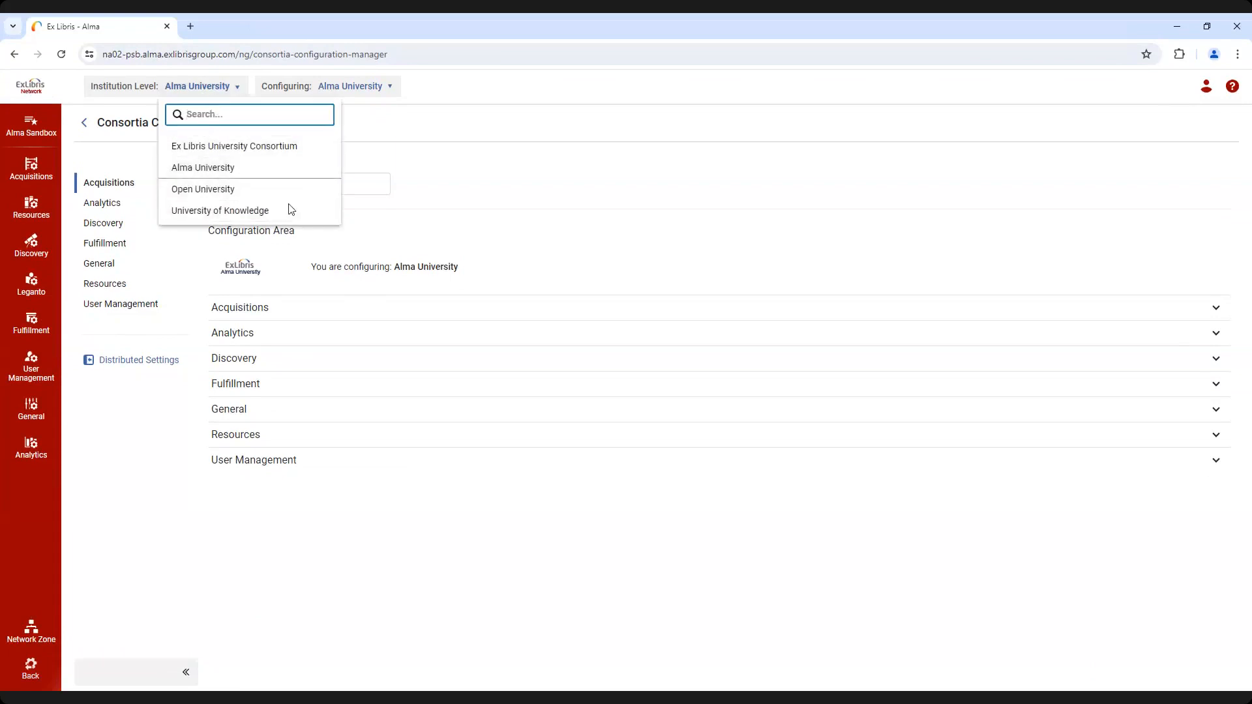
left_click(454, 89)
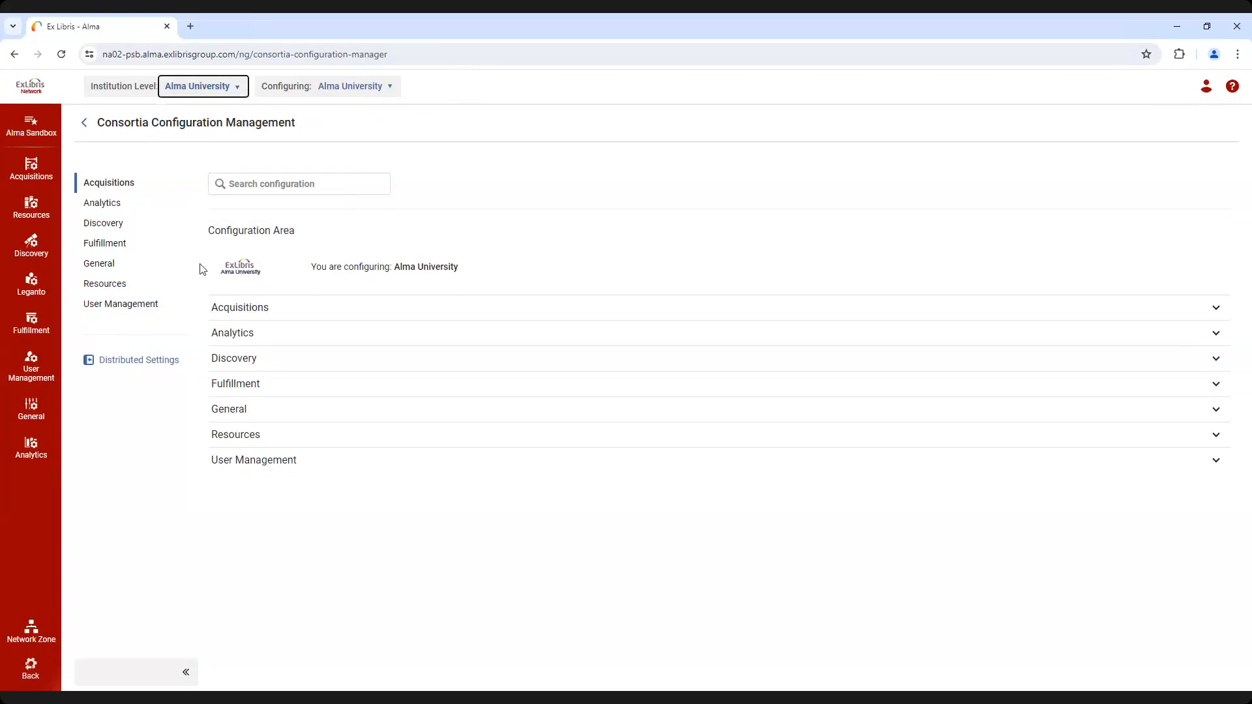
left_click(241, 87)
left_click(222, 189)
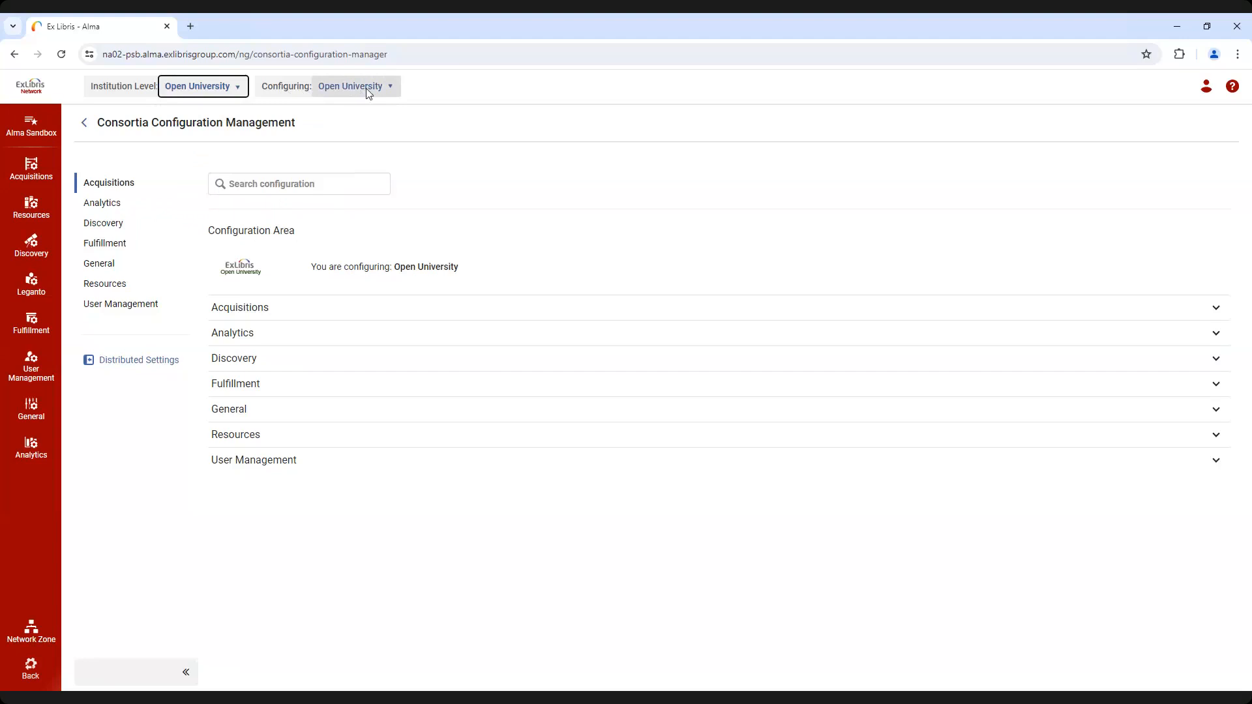
triple_click(336, 269)
left_click(265, 271)
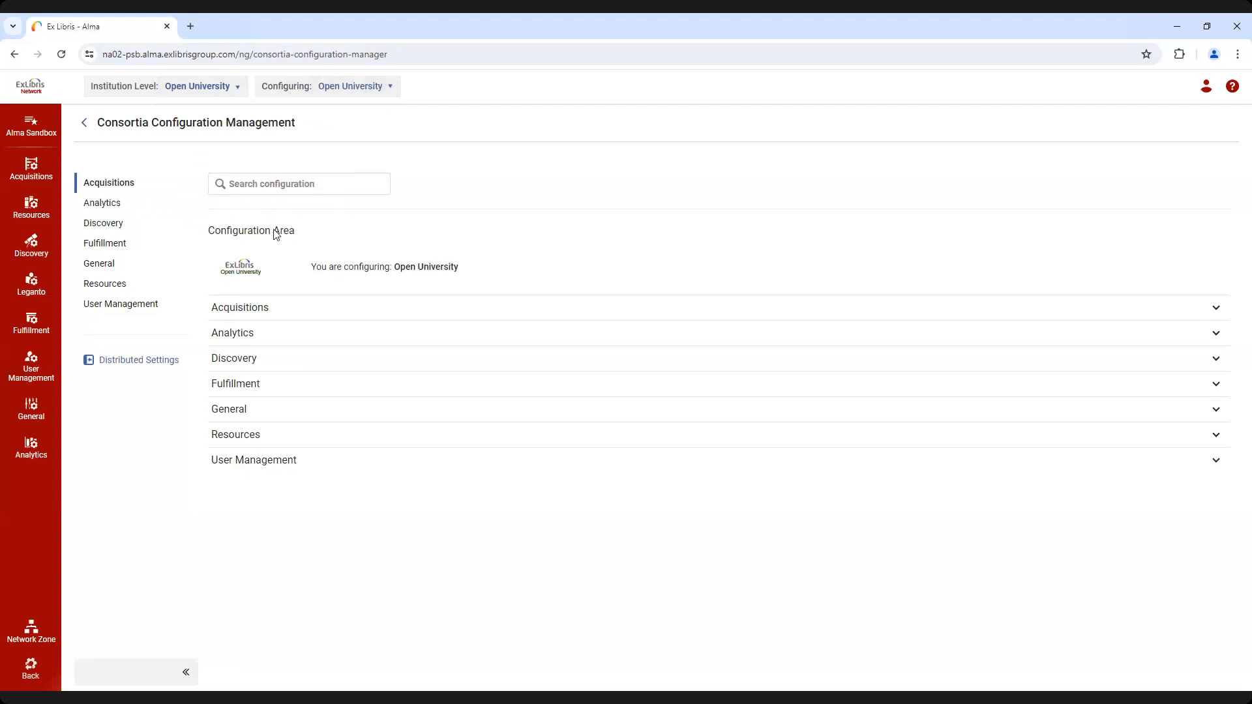
Set the institution level back to Ex Libris University Consortium and open its Distributed Settings
left_click(237, 89)
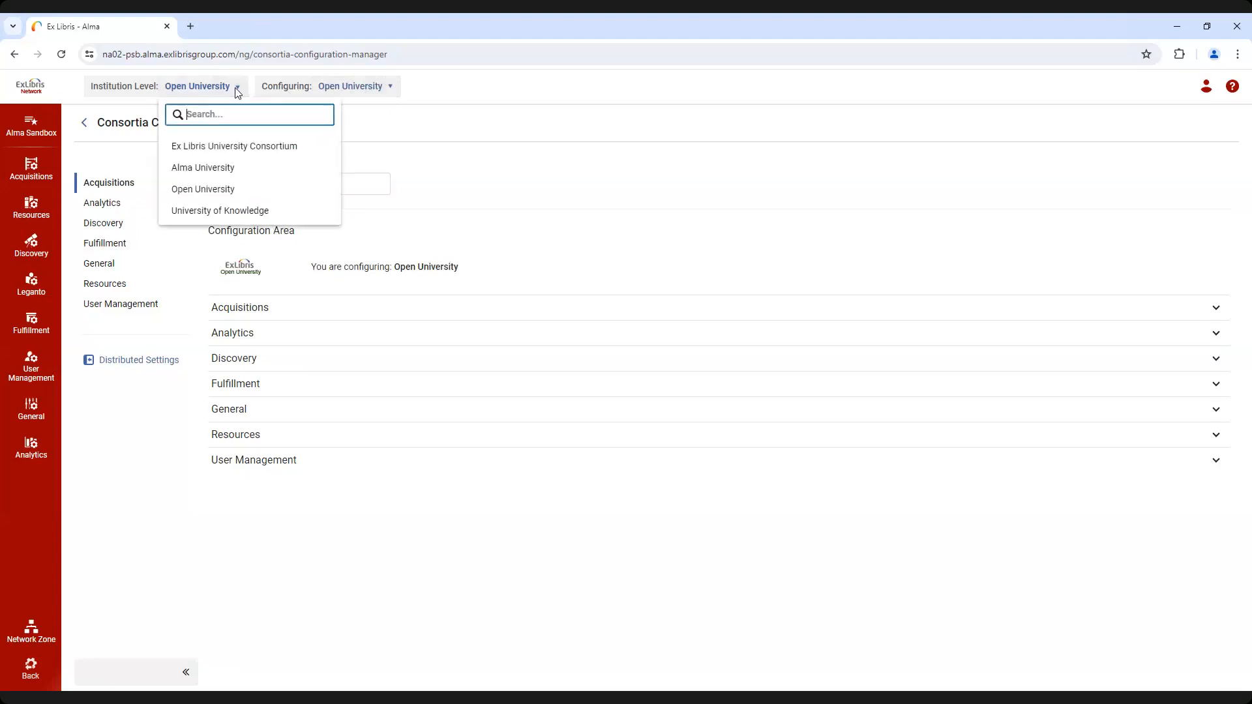
left_click(247, 146)
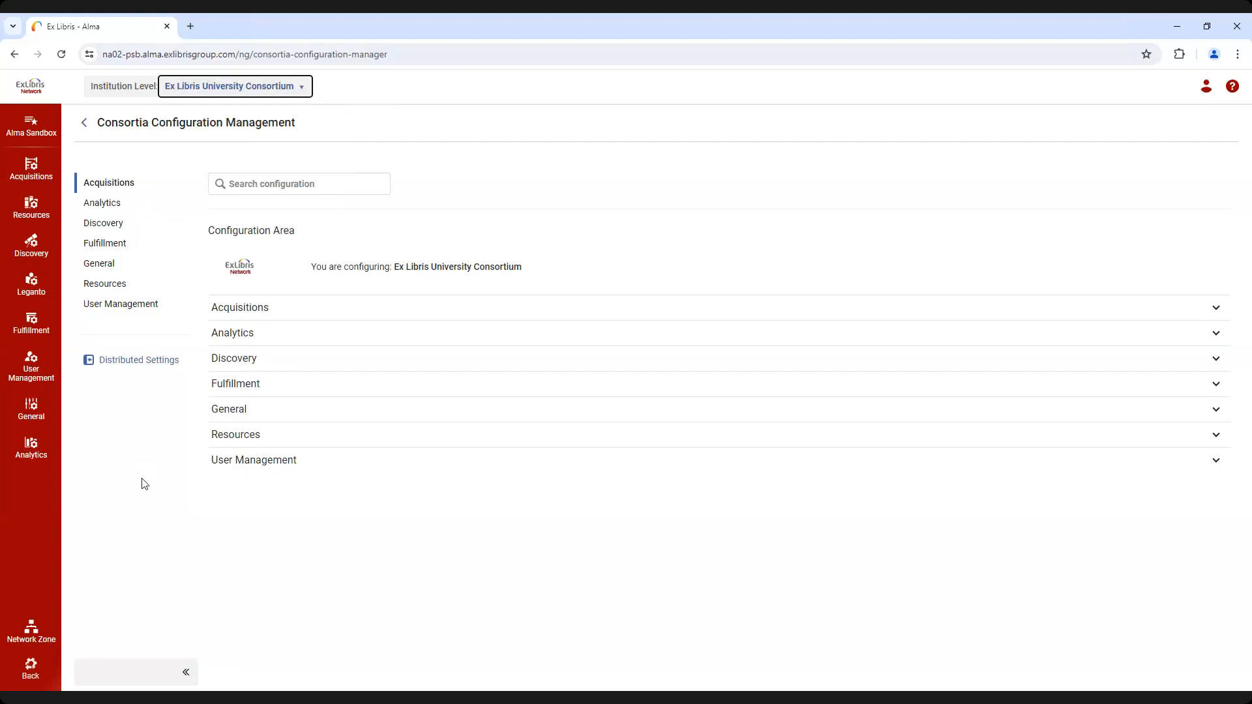
left_click(137, 360)
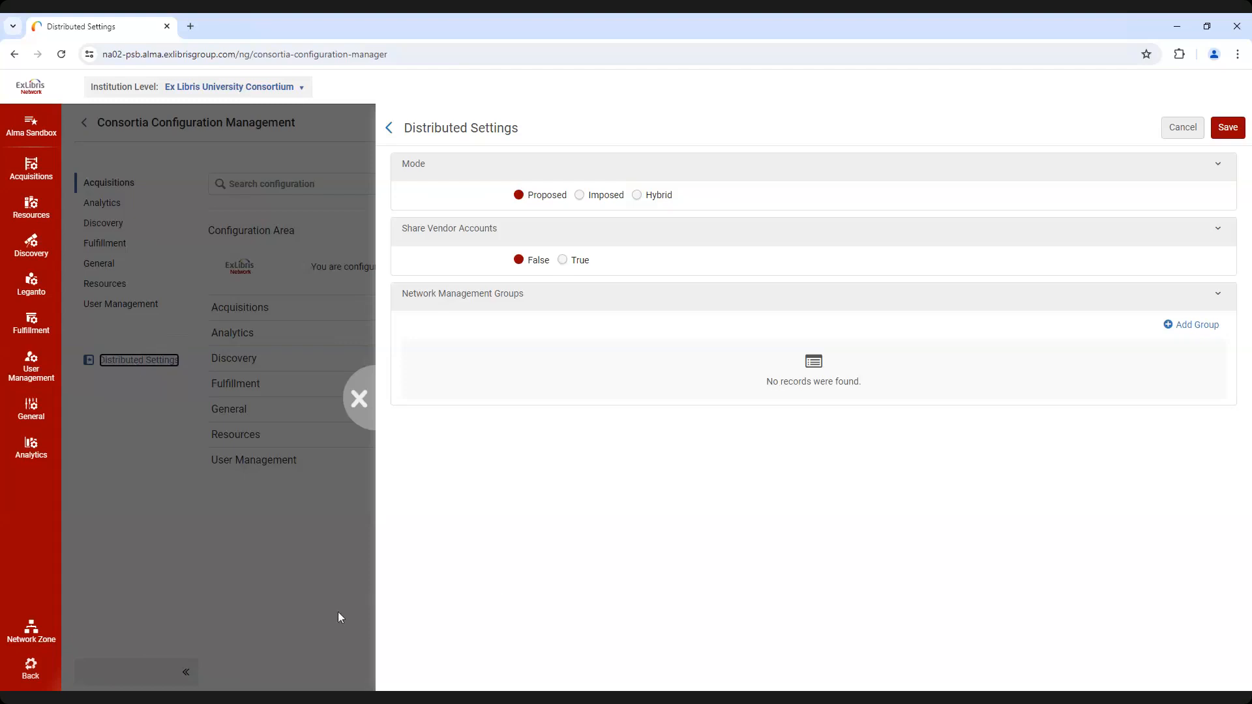
Add a network management group with "Demo Group" as both its name and its description
left_click(1193, 319)
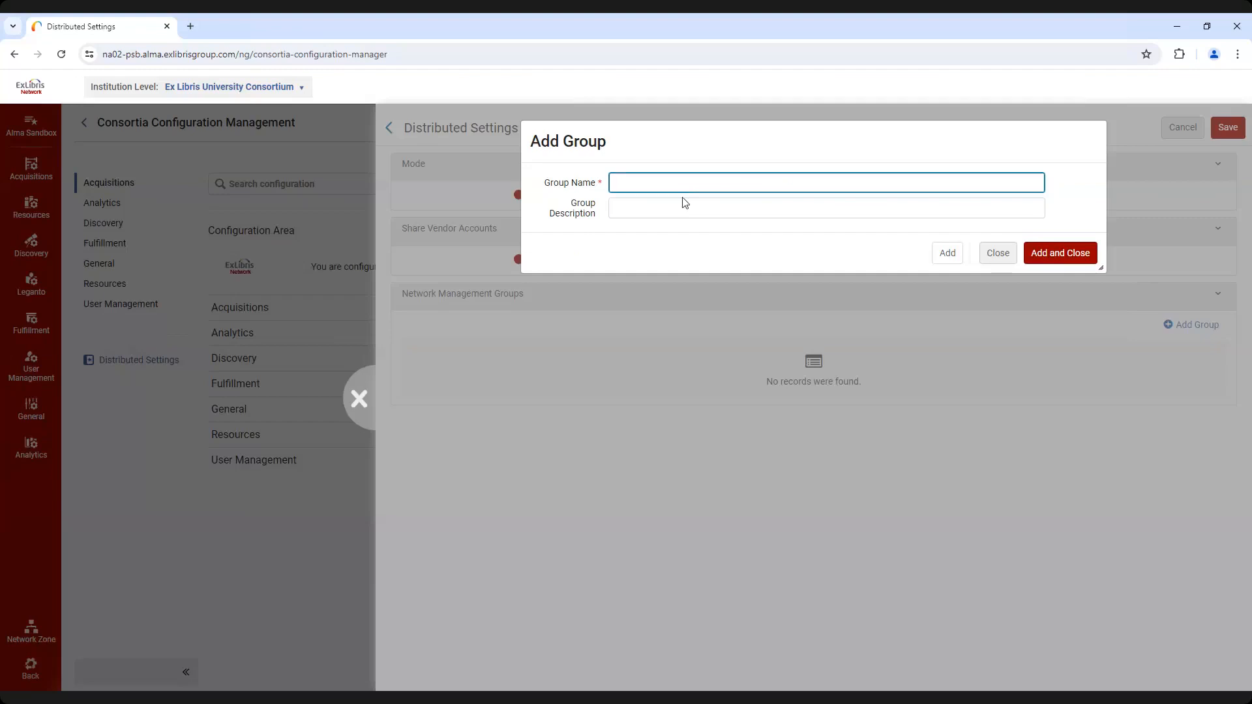
type("Demo Group")
triple_click(700, 182)
key("ctrl+c")
left_click(643, 215)
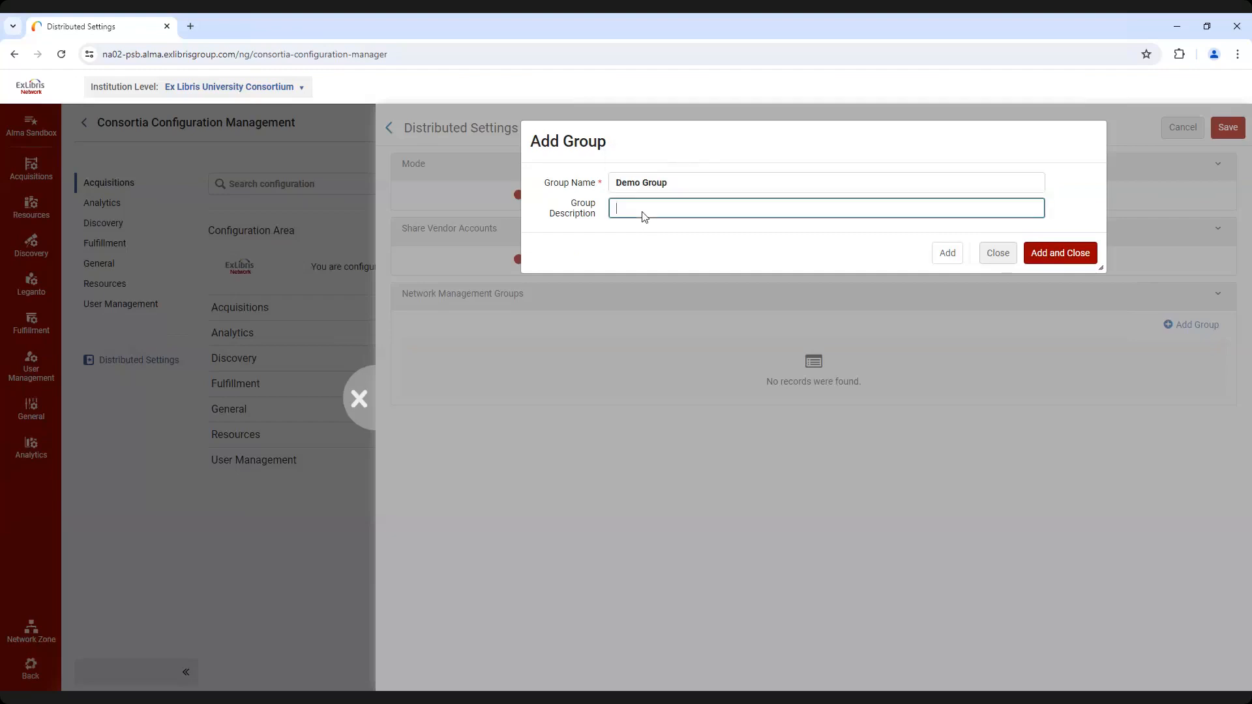
key("ctrl+v")
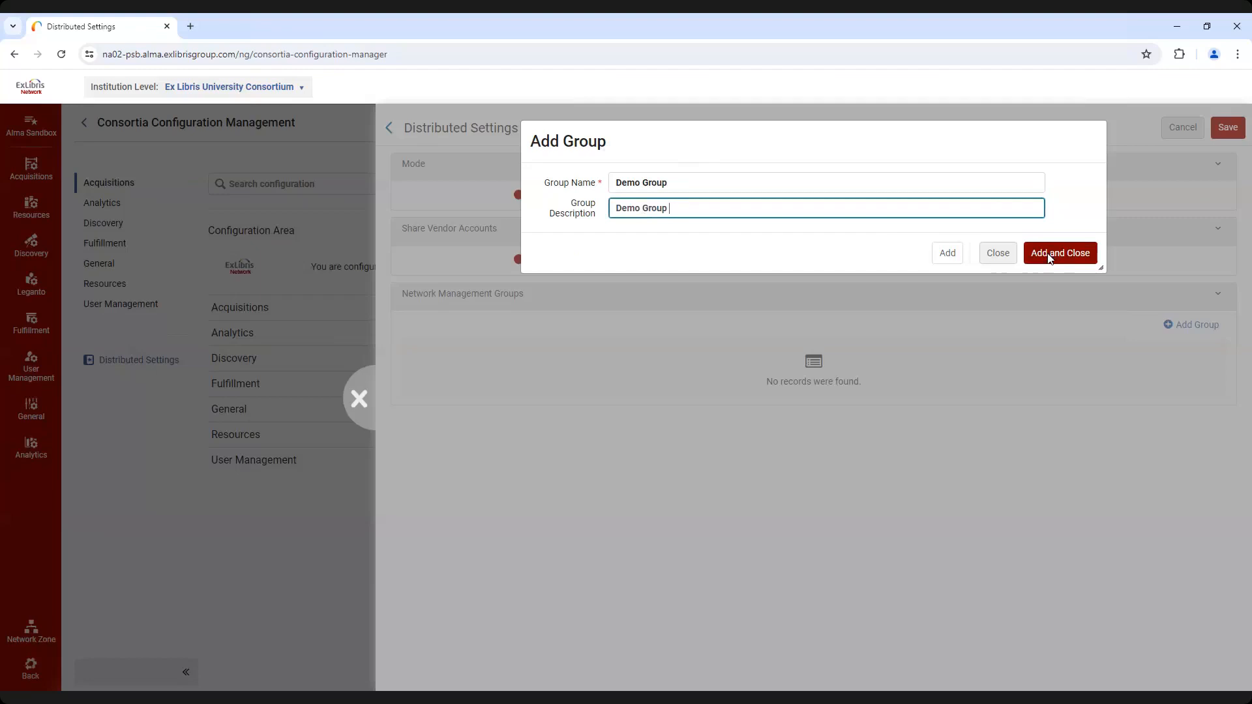
left_click(1064, 254)
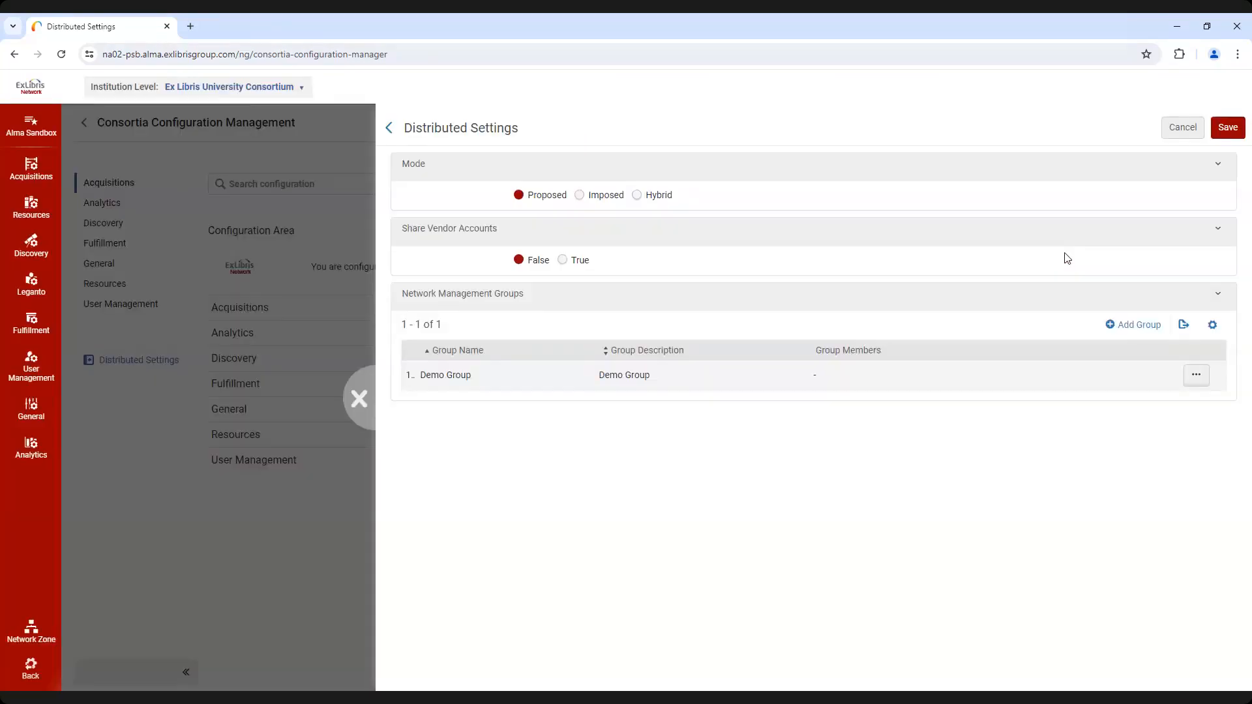
Edit Demo Group and add Open University and Alma University as its member institutions
left_click(1196, 375)
left_click(1184, 394)
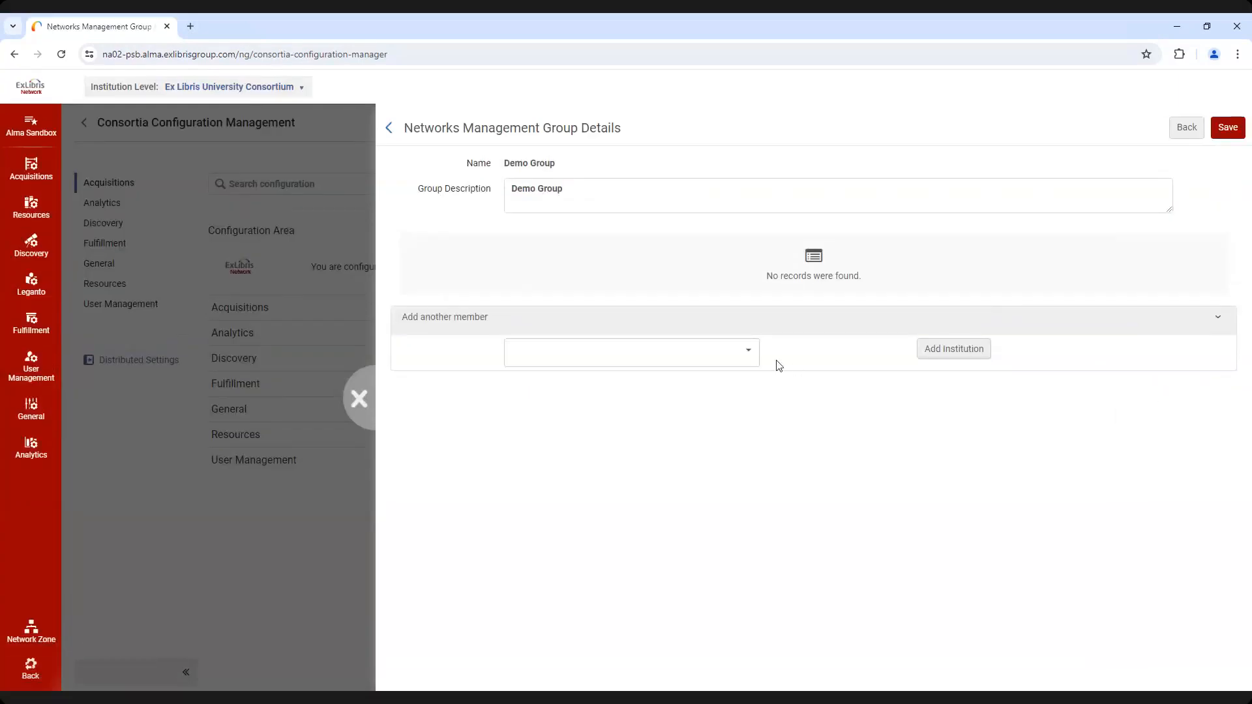
left_click(754, 343)
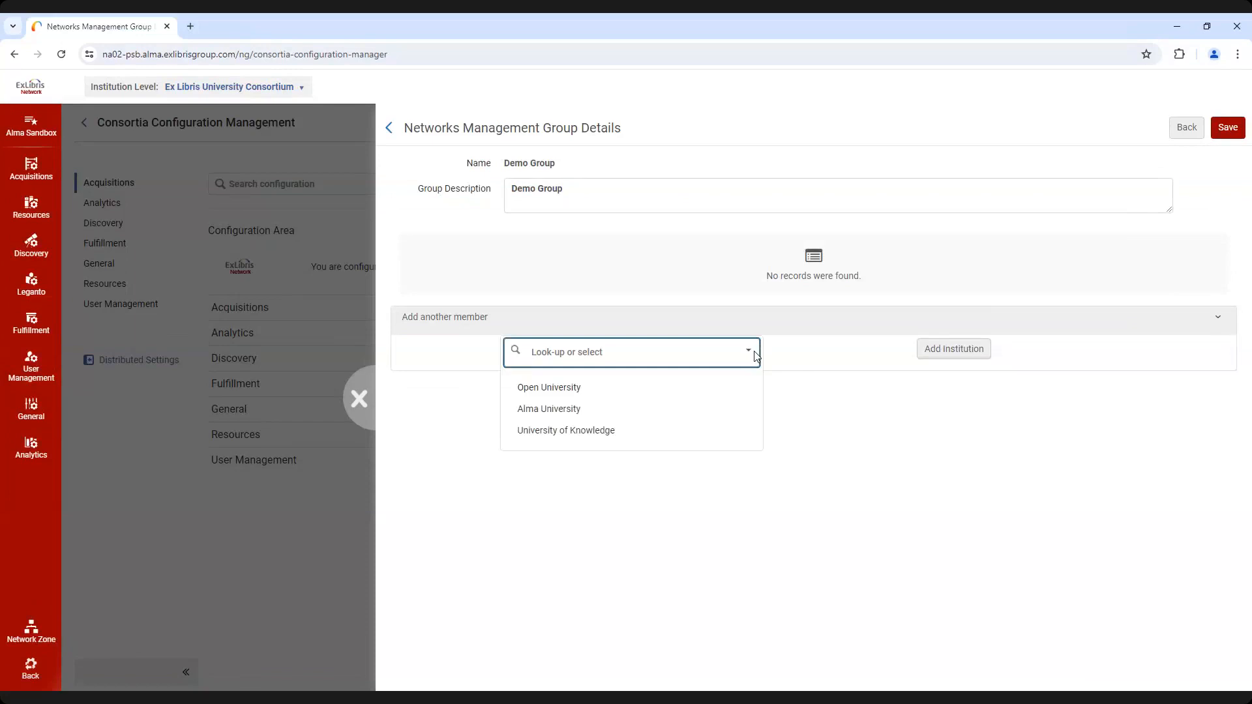
left_click(590, 390)
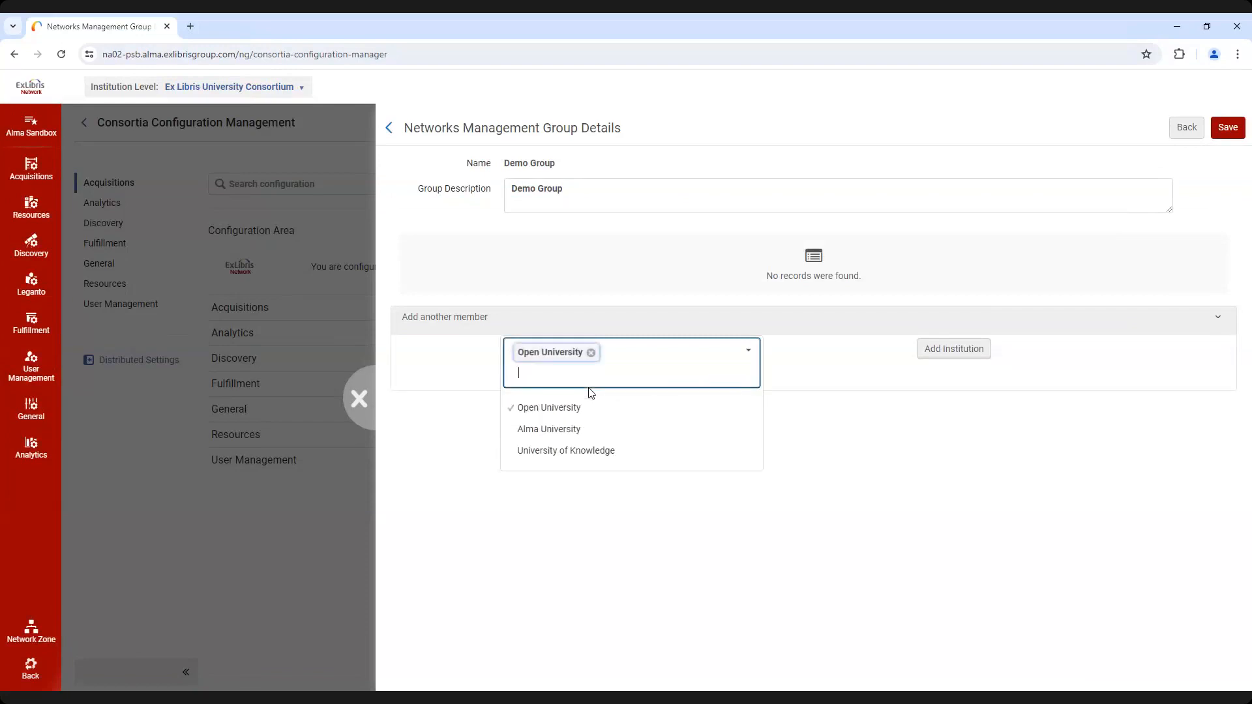
left_click(574, 433)
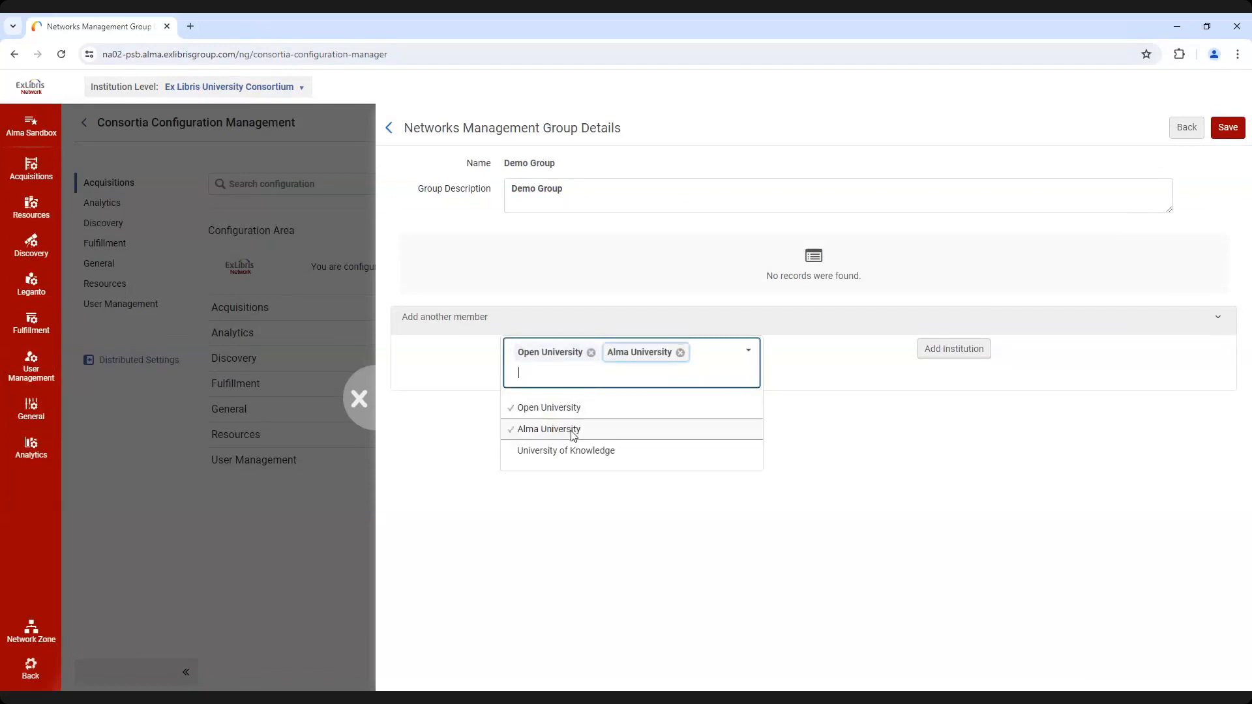
left_click(940, 353)
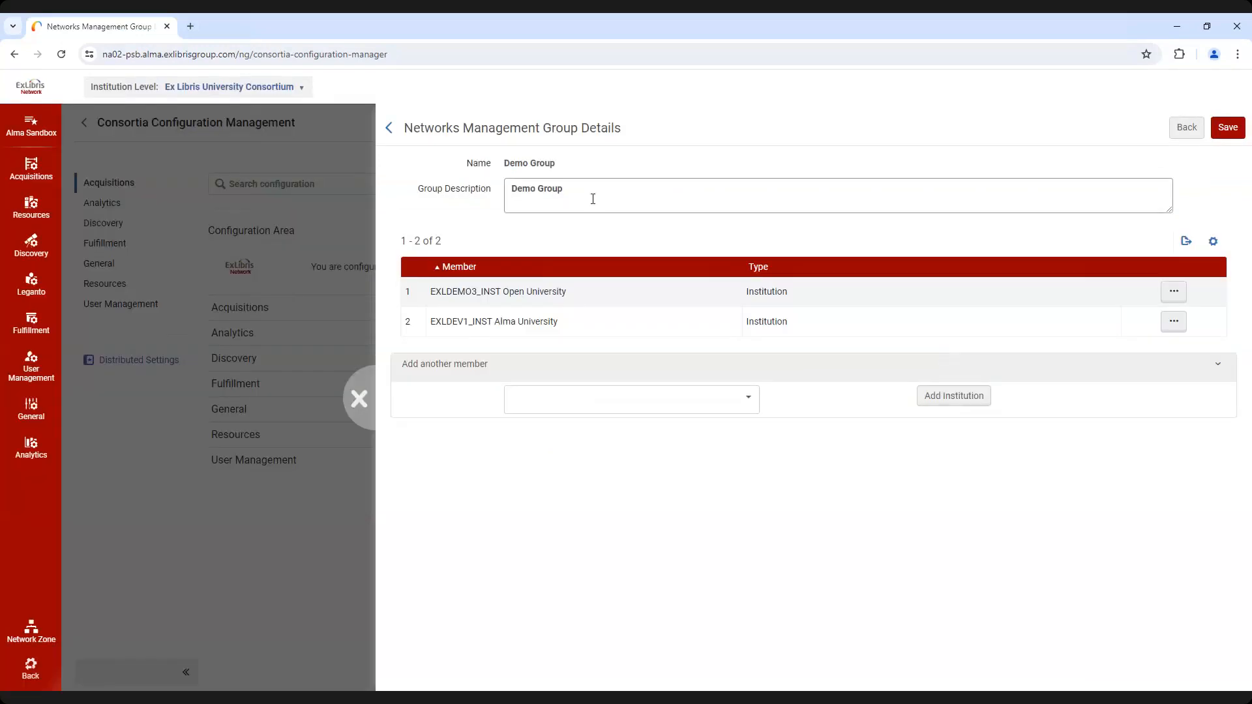
Change the group description to "Open and Alma U." and save both the group and the Distributed Settings
triple_click(593, 199)
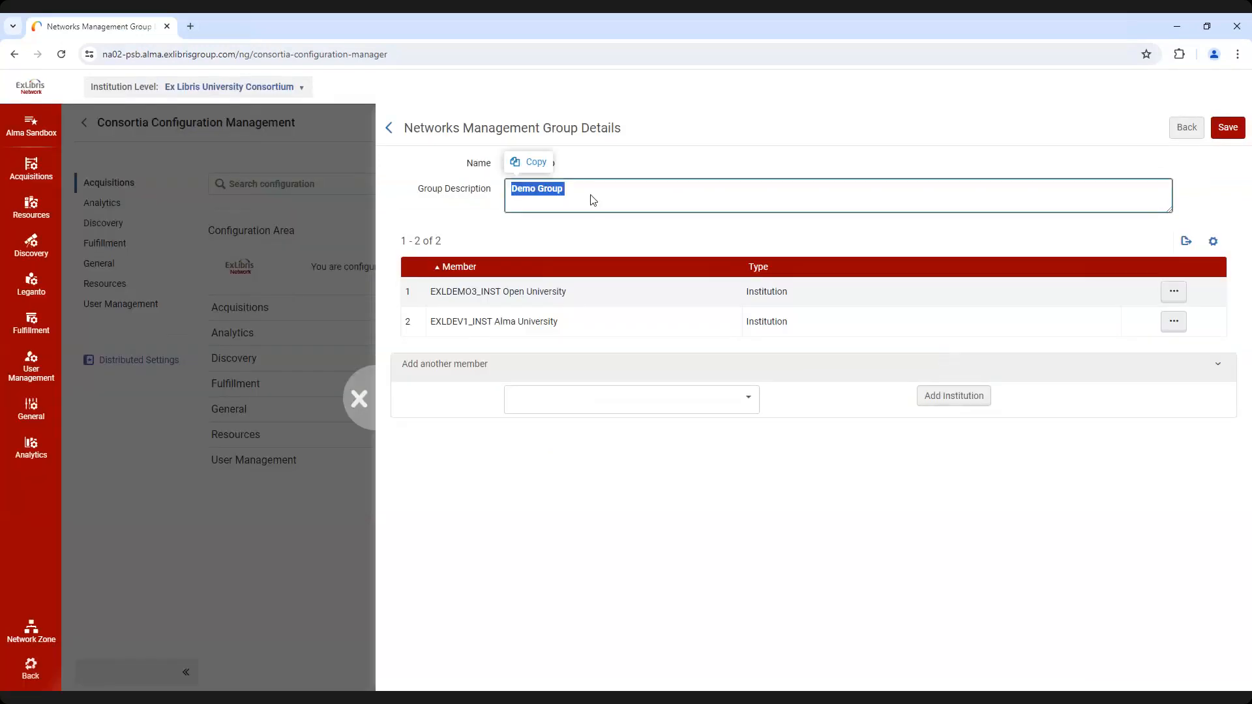
type("Op")
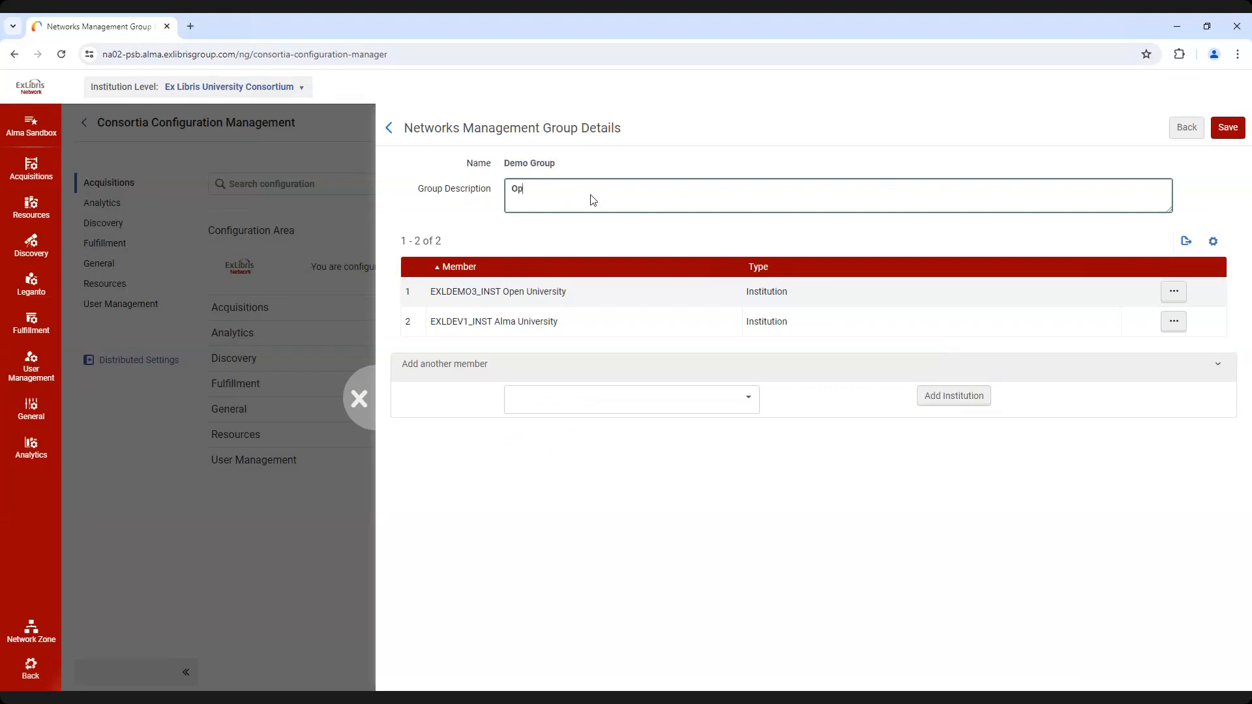
type("en and Alma U.")
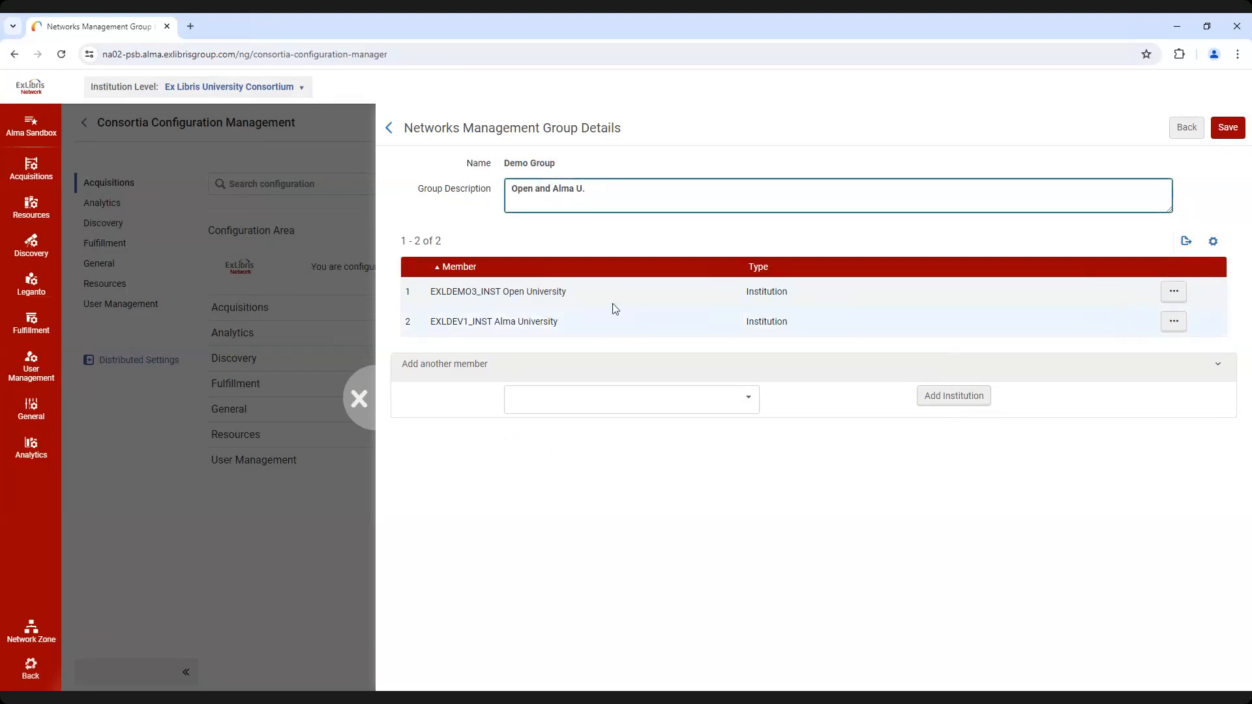
left_click(1228, 128)
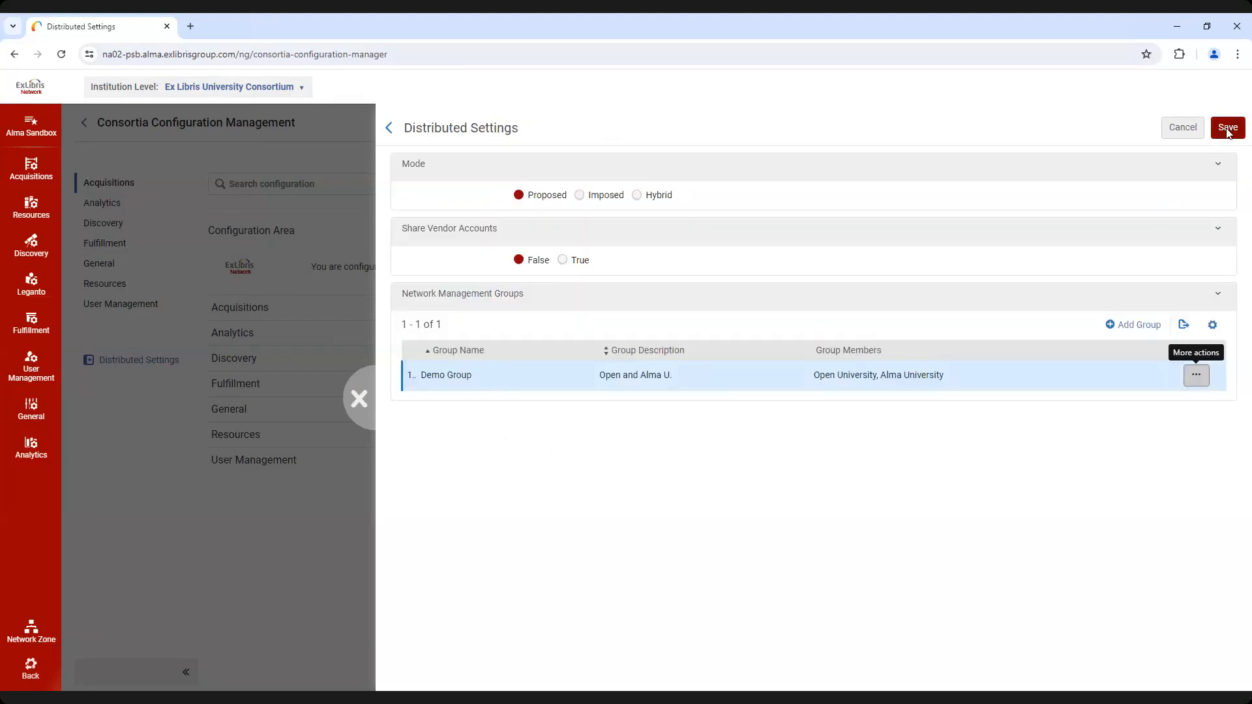
left_click(1228, 131)
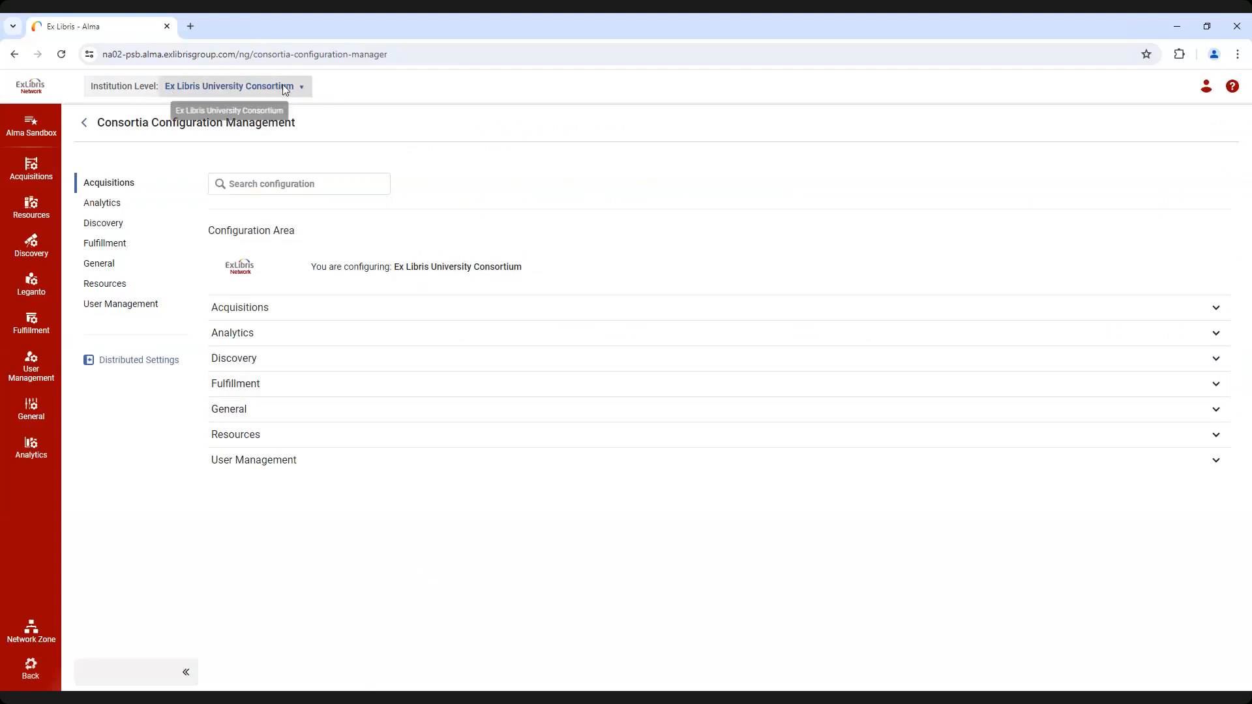
Switch the institution level to Alma University, choose Art Library as the unit being configured, and view its Fulfillment options
left_click(299, 86)
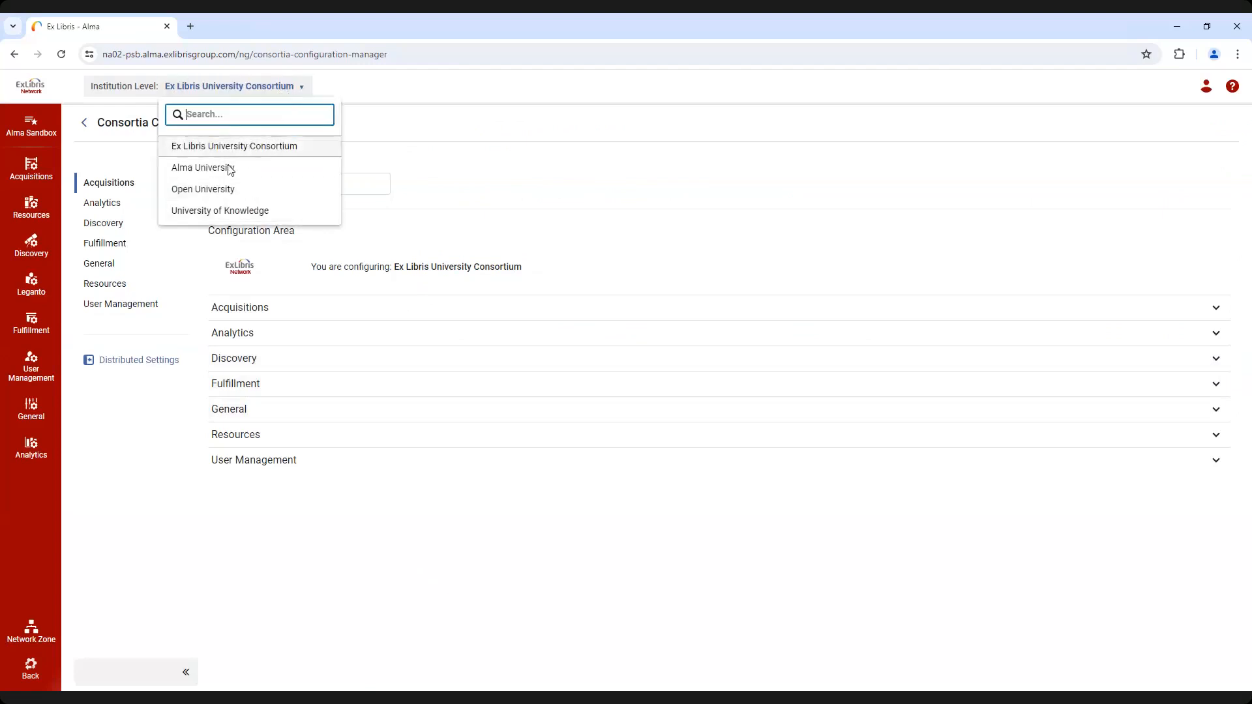
left_click(228, 168)
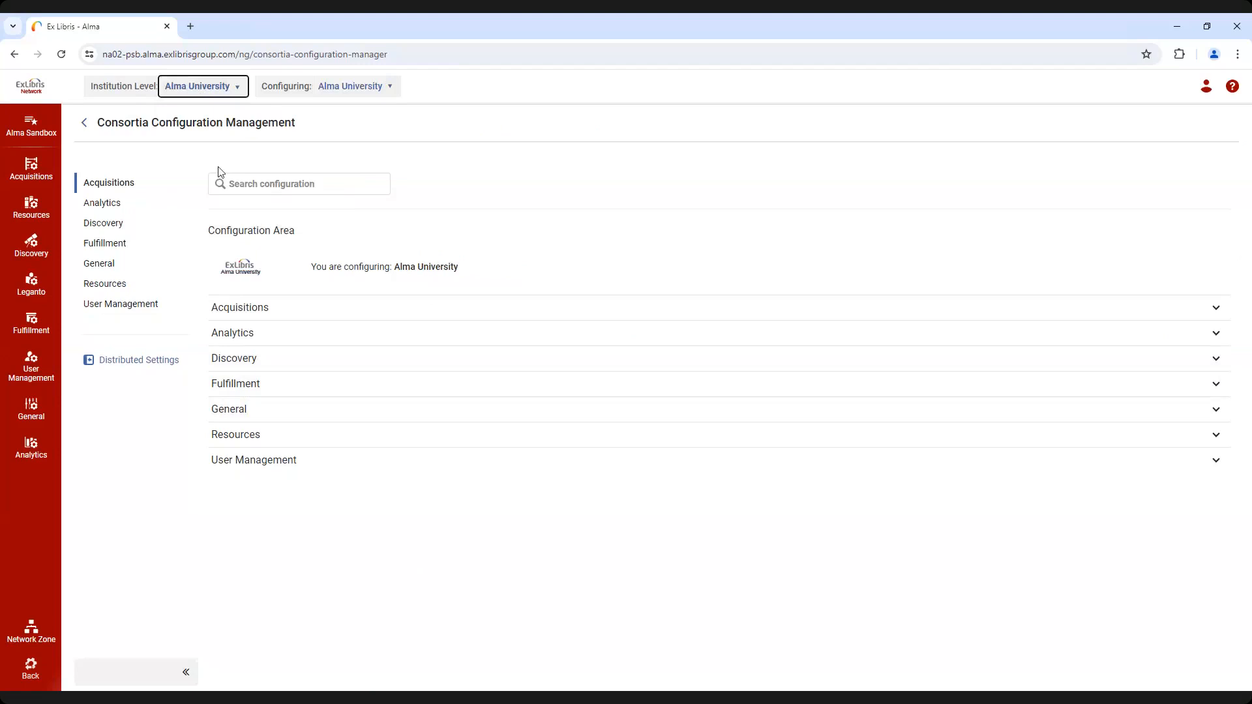
left_click(392, 89)
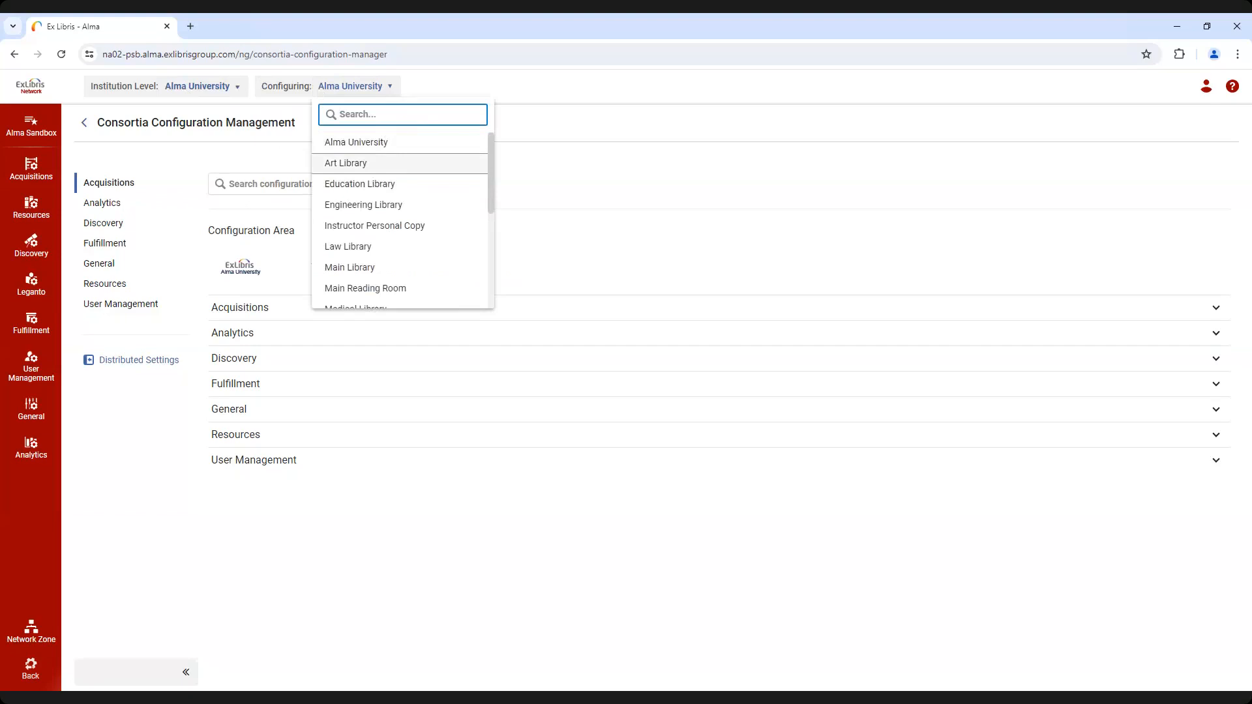
scroll(400, 167, "down", 5)
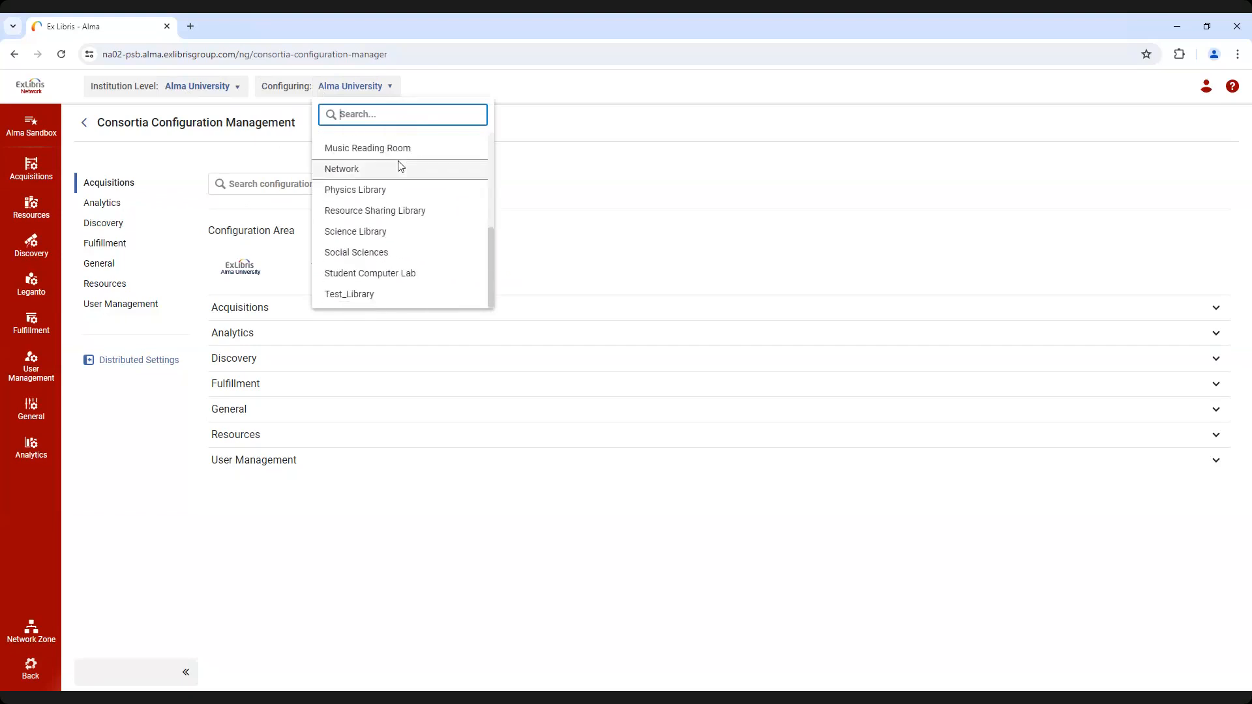
scroll(400, 166, "up", 5)
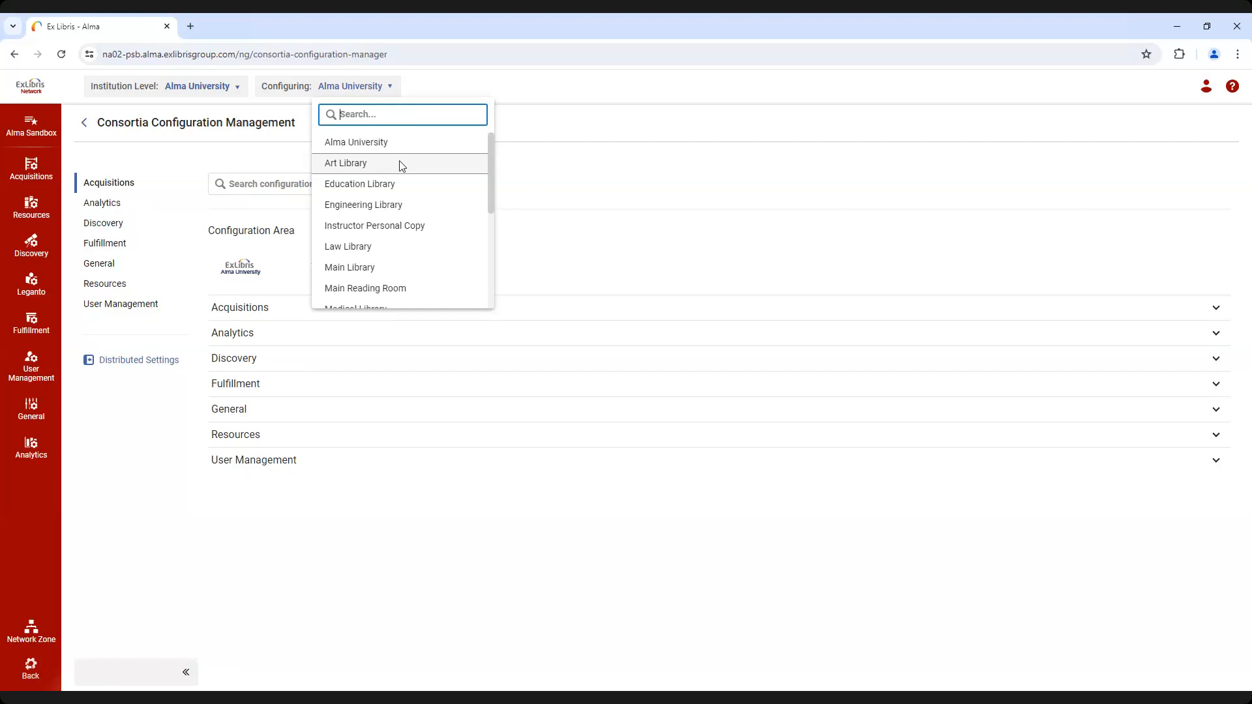
left_click(356, 165)
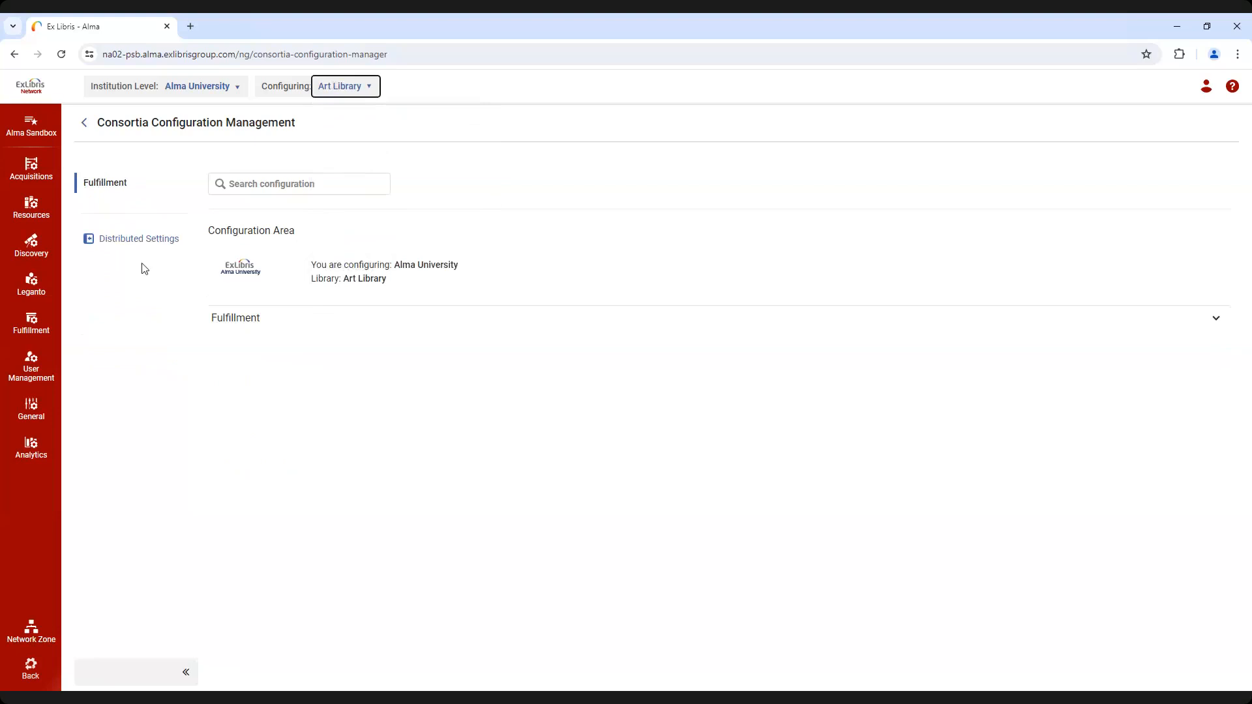
left_click(293, 329)
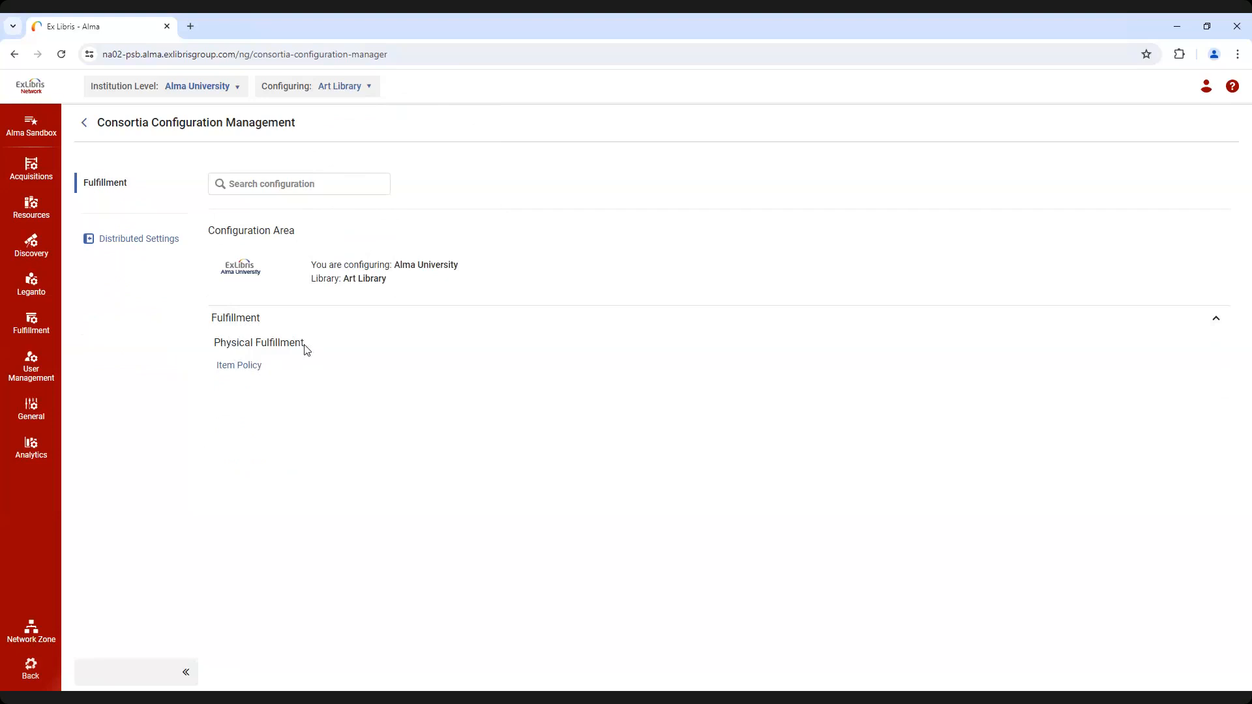
Set the unit being configured back to Alma University and collapse the Fulfillment section
left_click(373, 87)
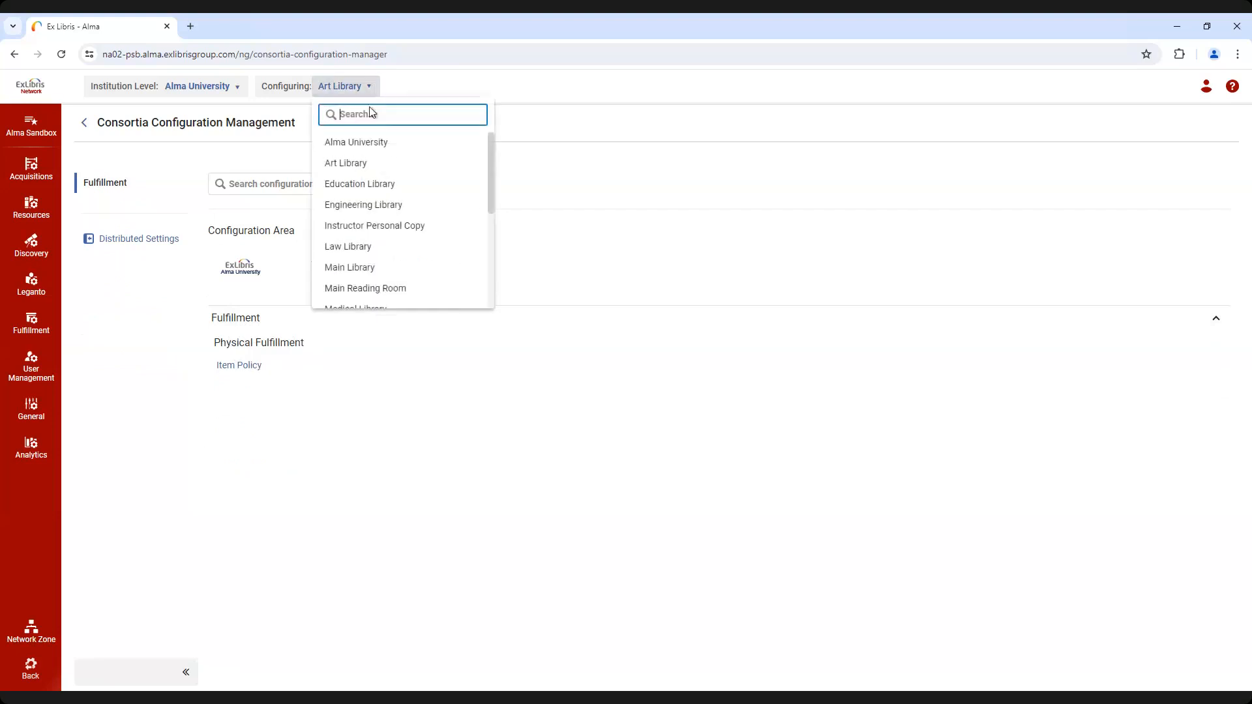
left_click(370, 148)
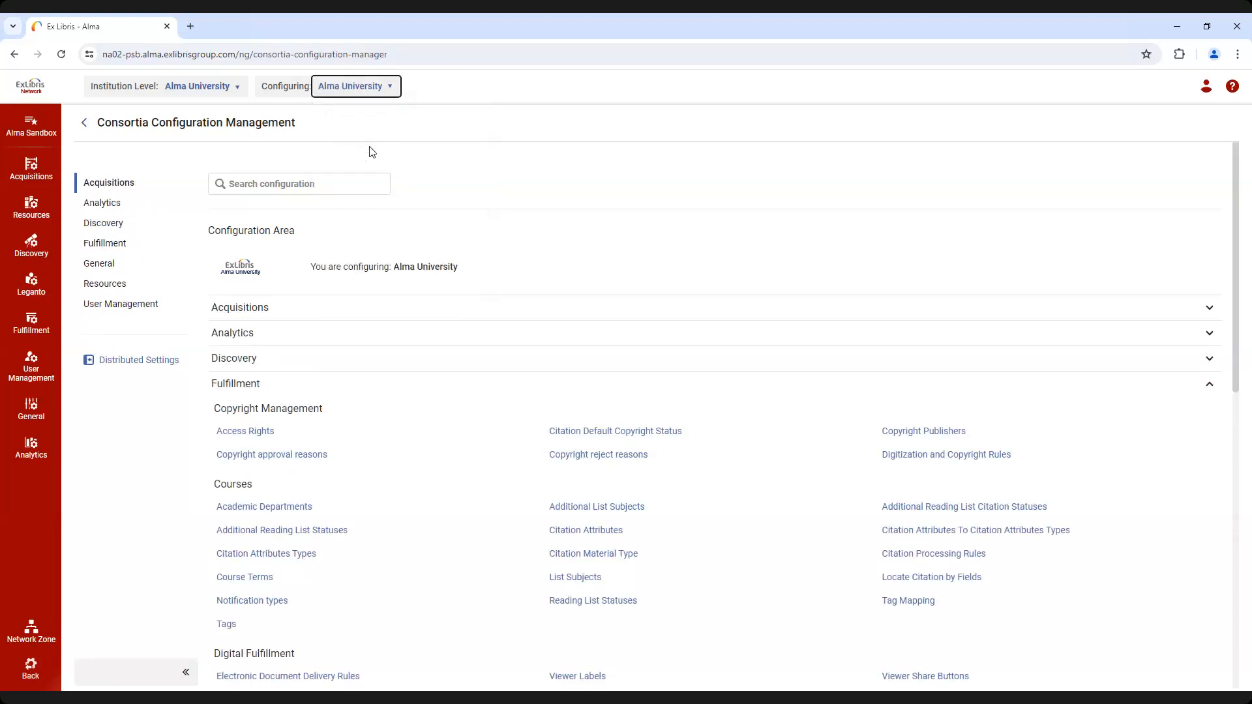
left_click(260, 393)
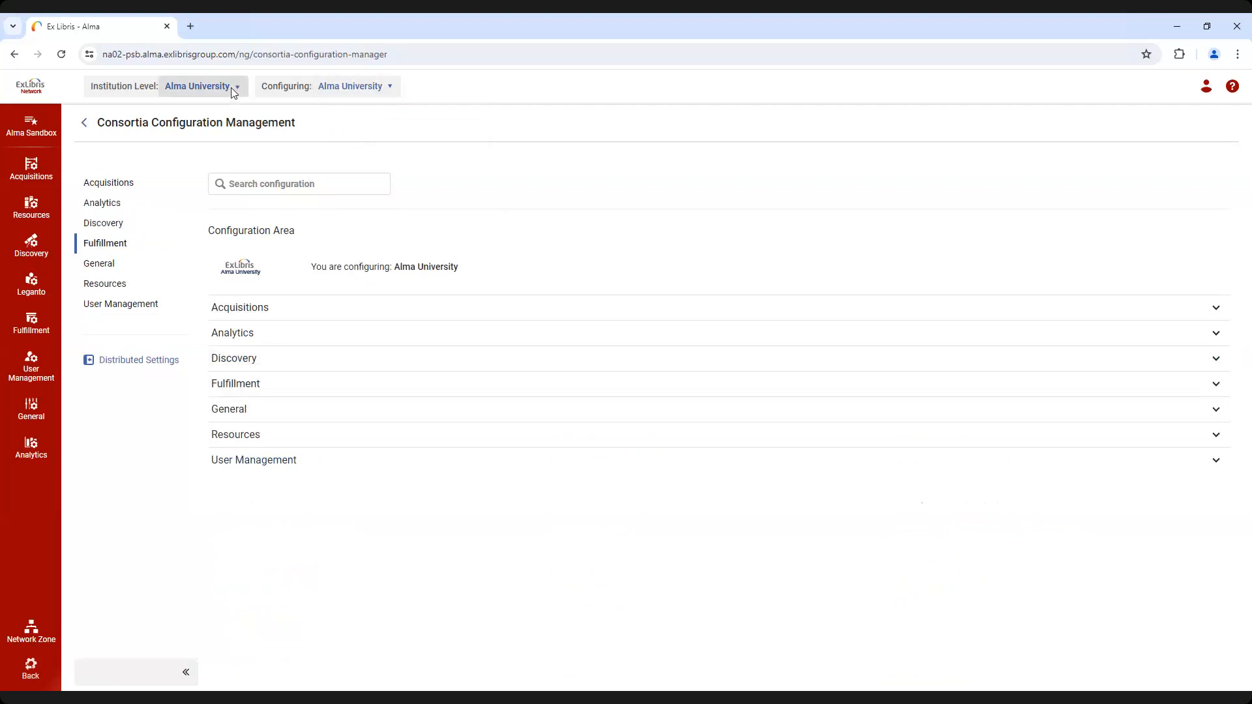
Set the institution level to Ex Libris University Consortium and open the License Term Controlled Vocabulary table under Acquisitions
left_click(231, 88)
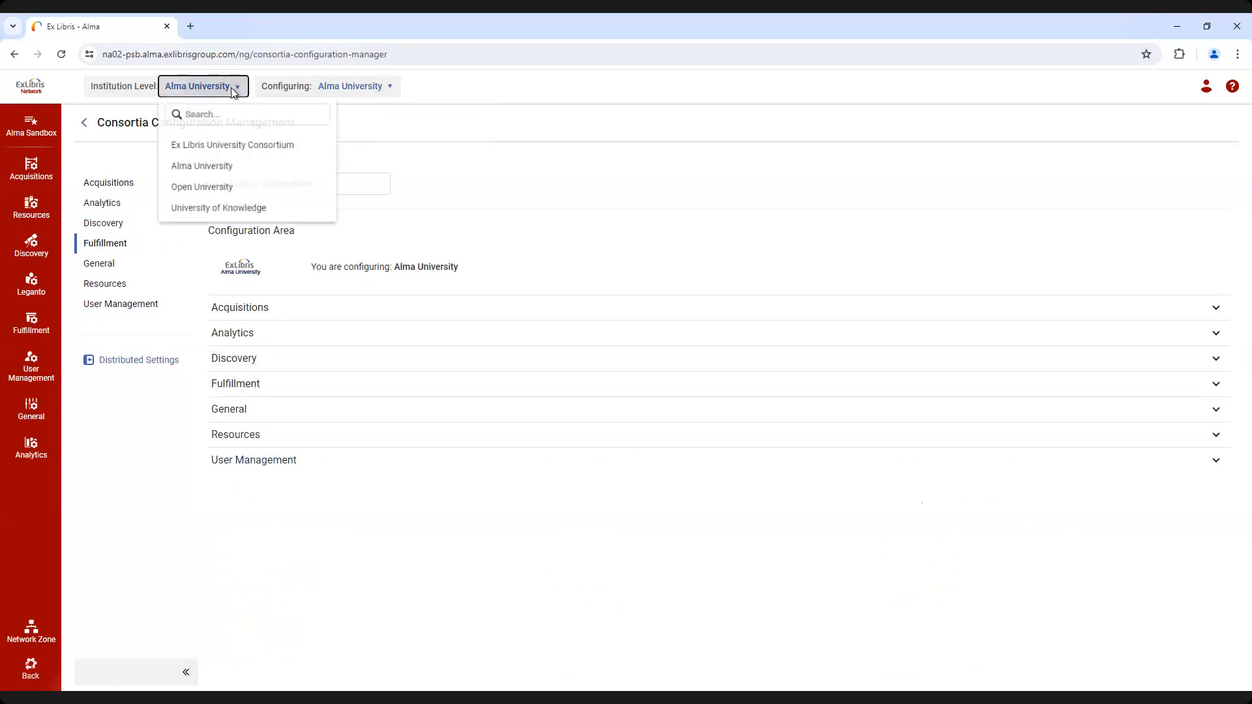
left_click(231, 149)
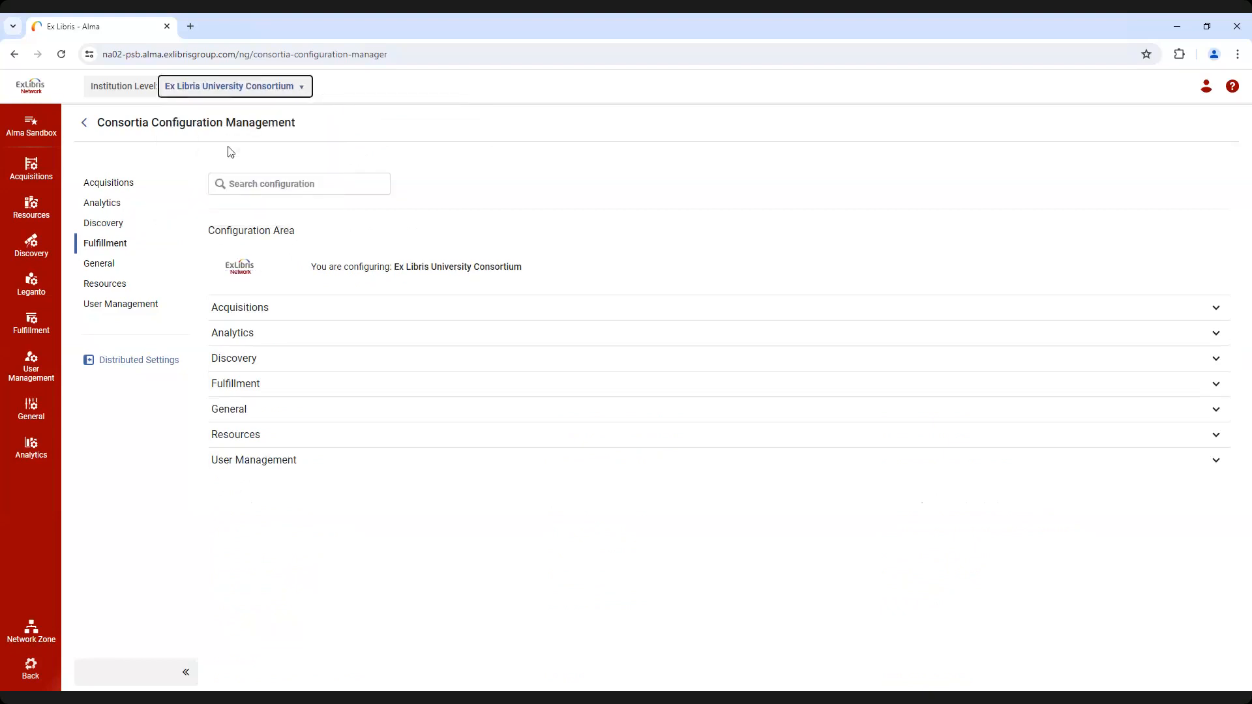
left_click(123, 186)
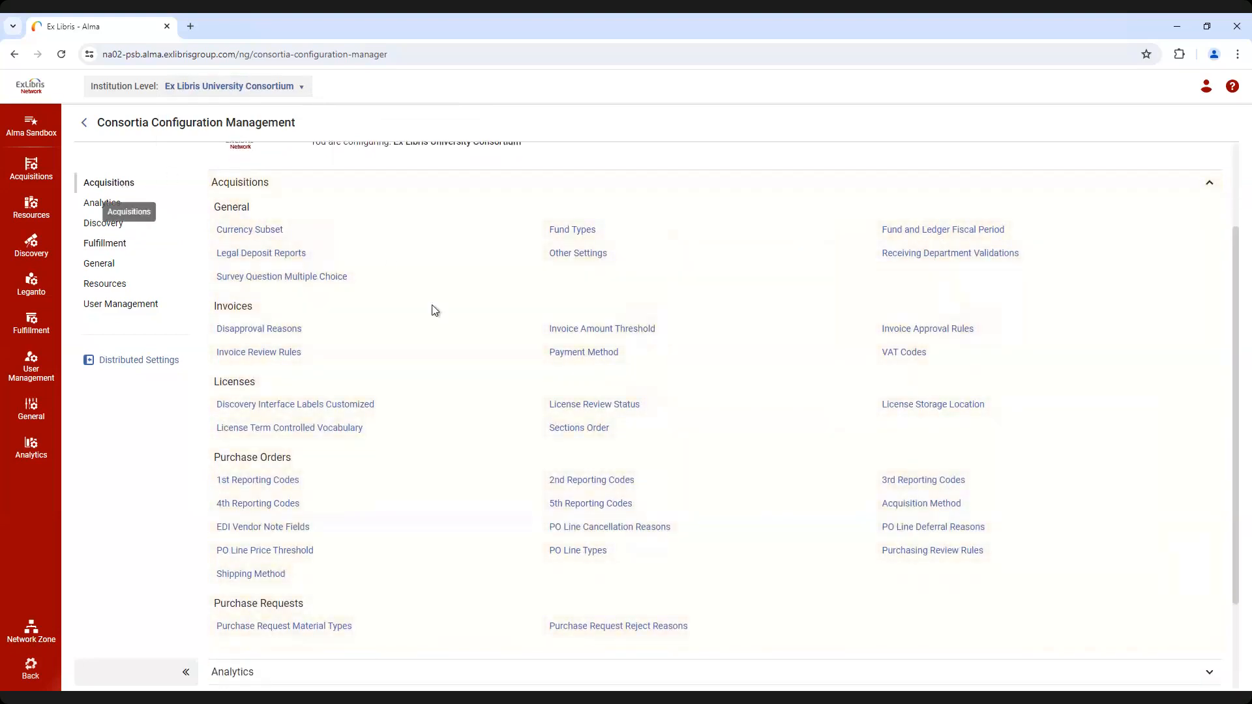
left_click(275, 429)
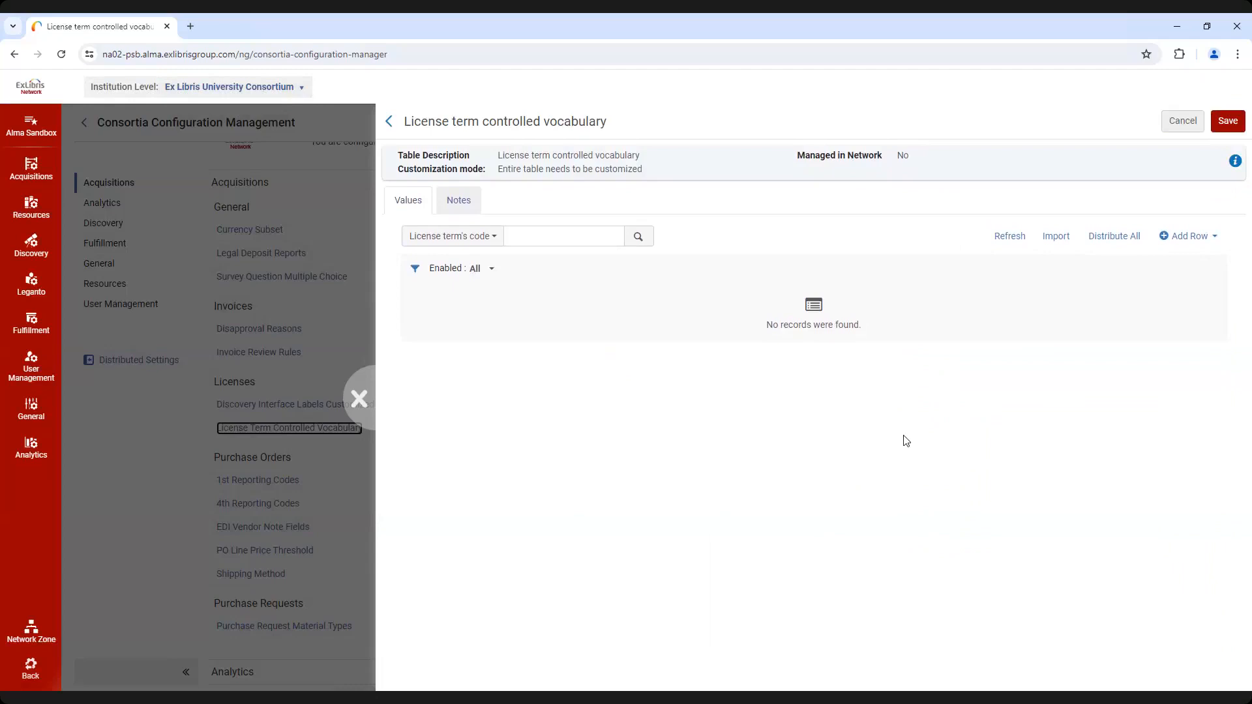
Examine the license term table for Alma University, Open University and University of Knowledge, ending back at Ex Libris University Consortium
left_click(296, 88)
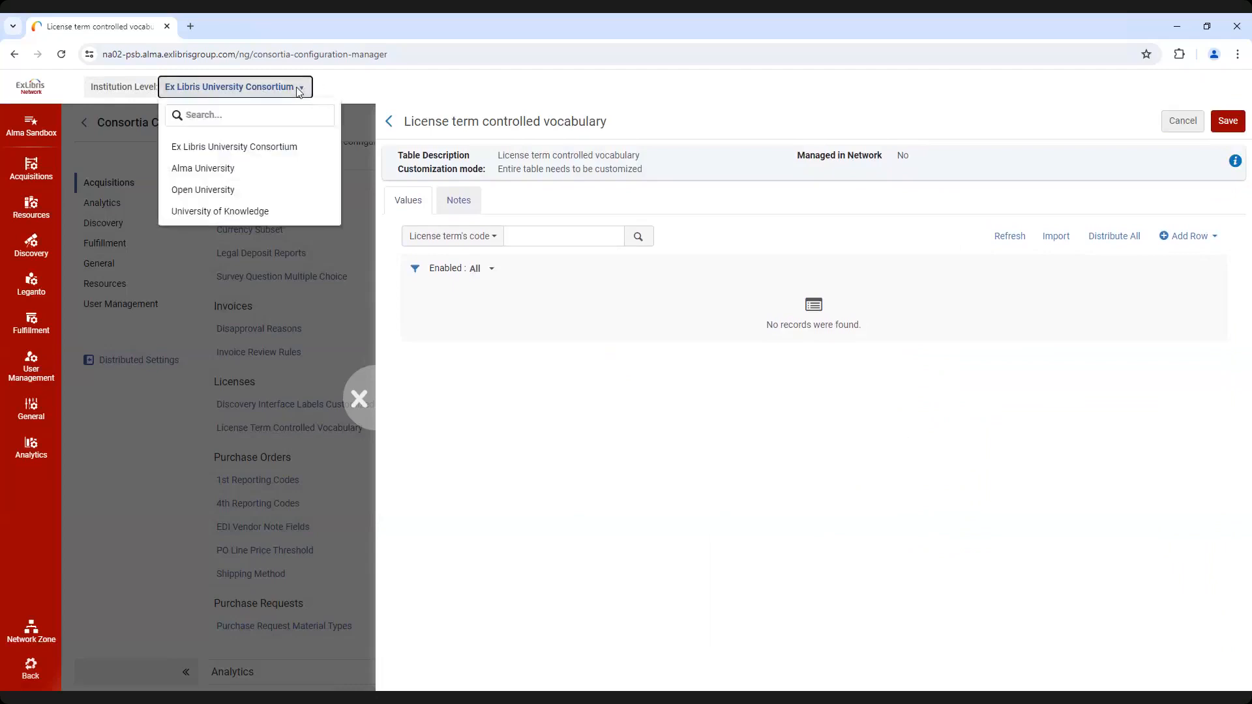
left_click(254, 167)
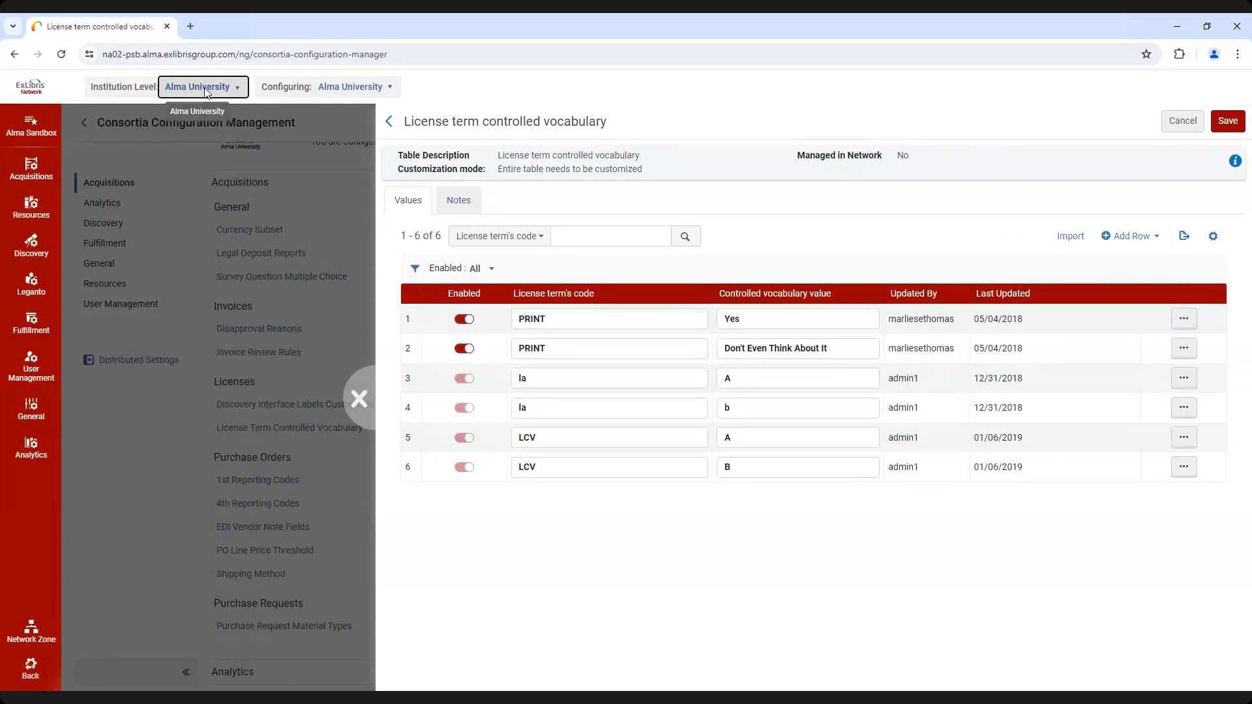
left_click(207, 88)
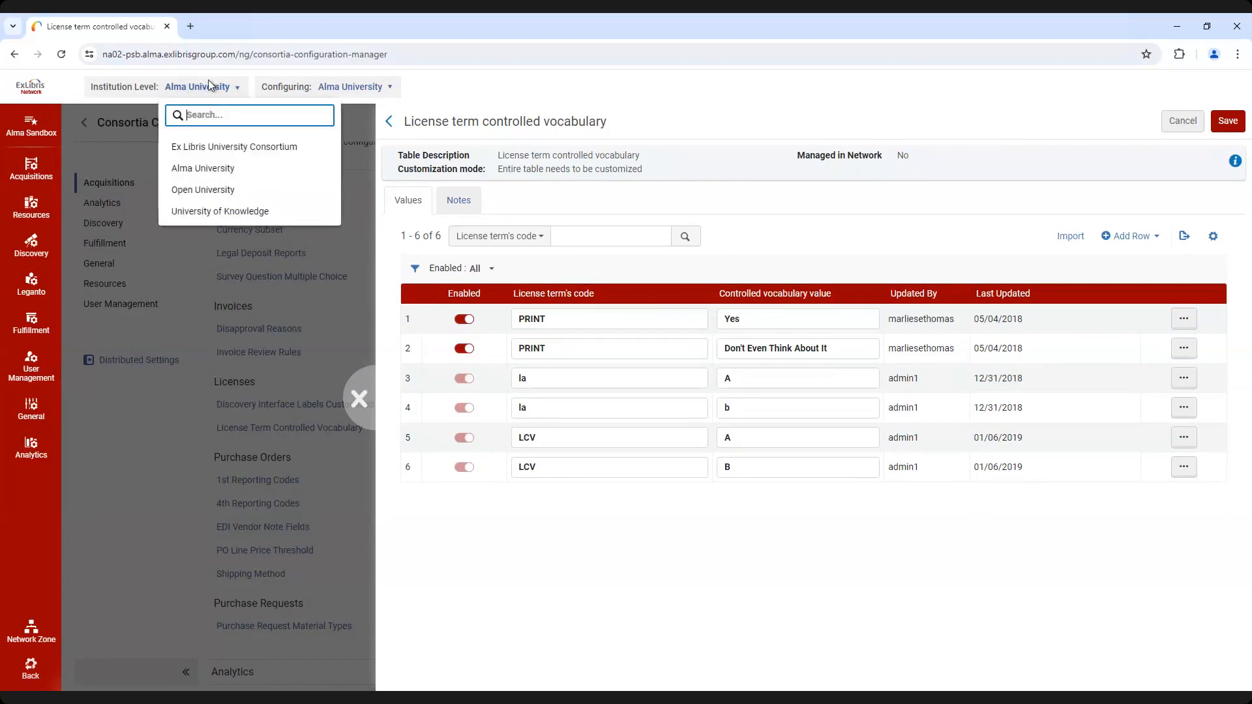
left_click(212, 190)
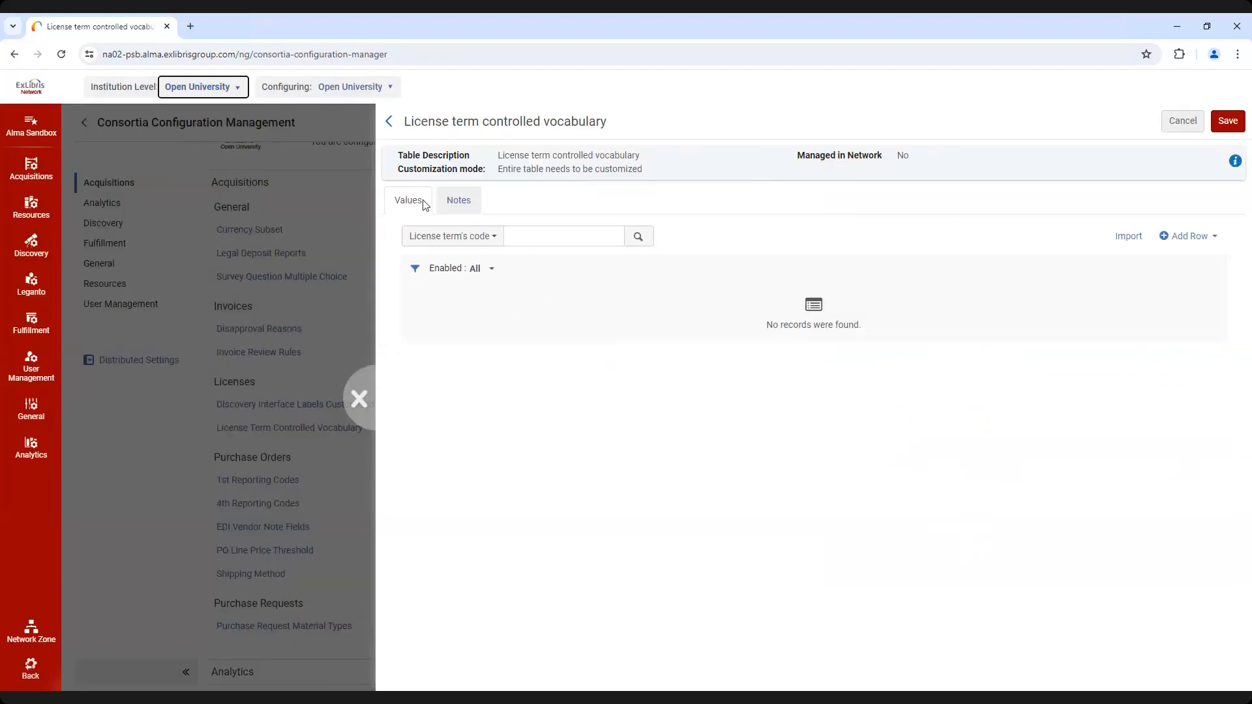
left_click(235, 91)
left_click(241, 212)
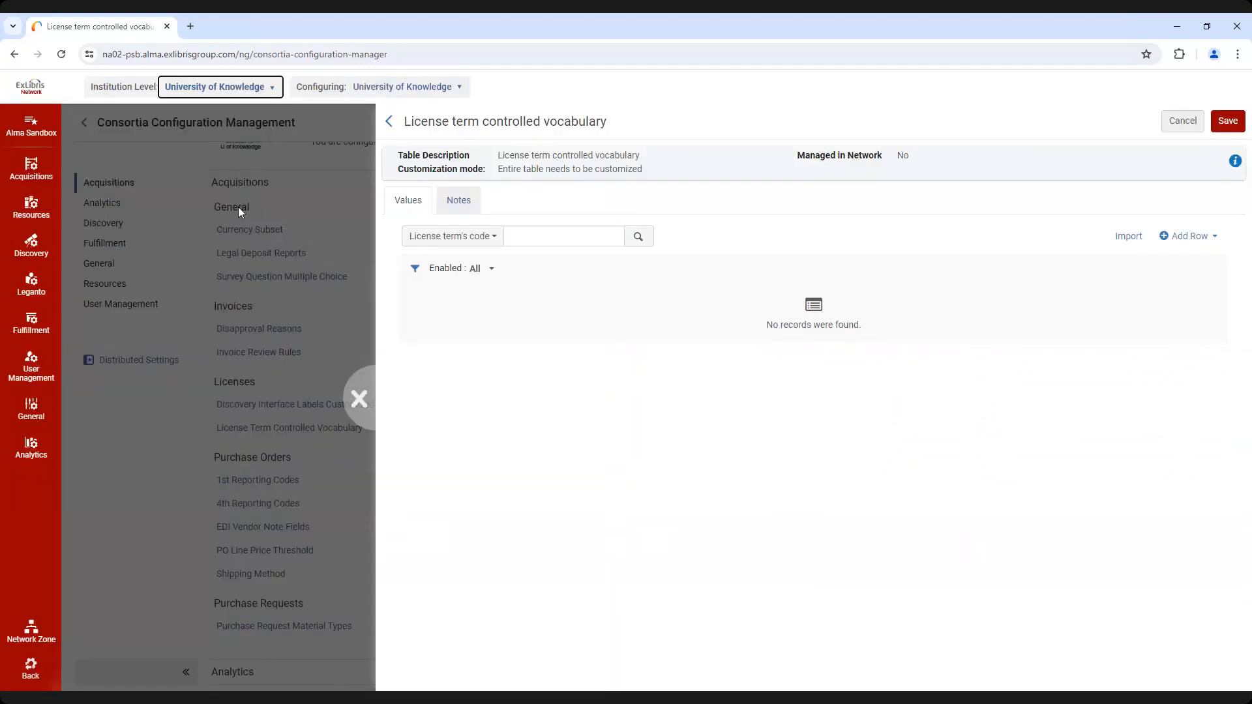
left_click(246, 90)
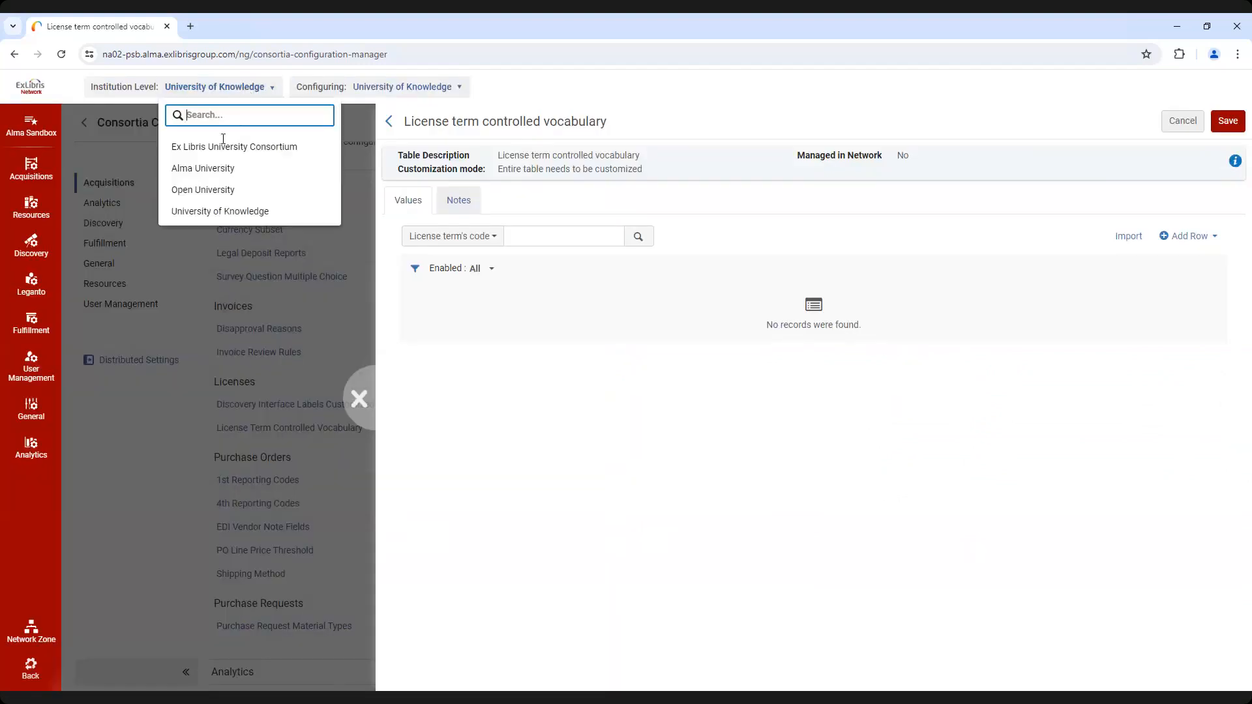
left_click(222, 144)
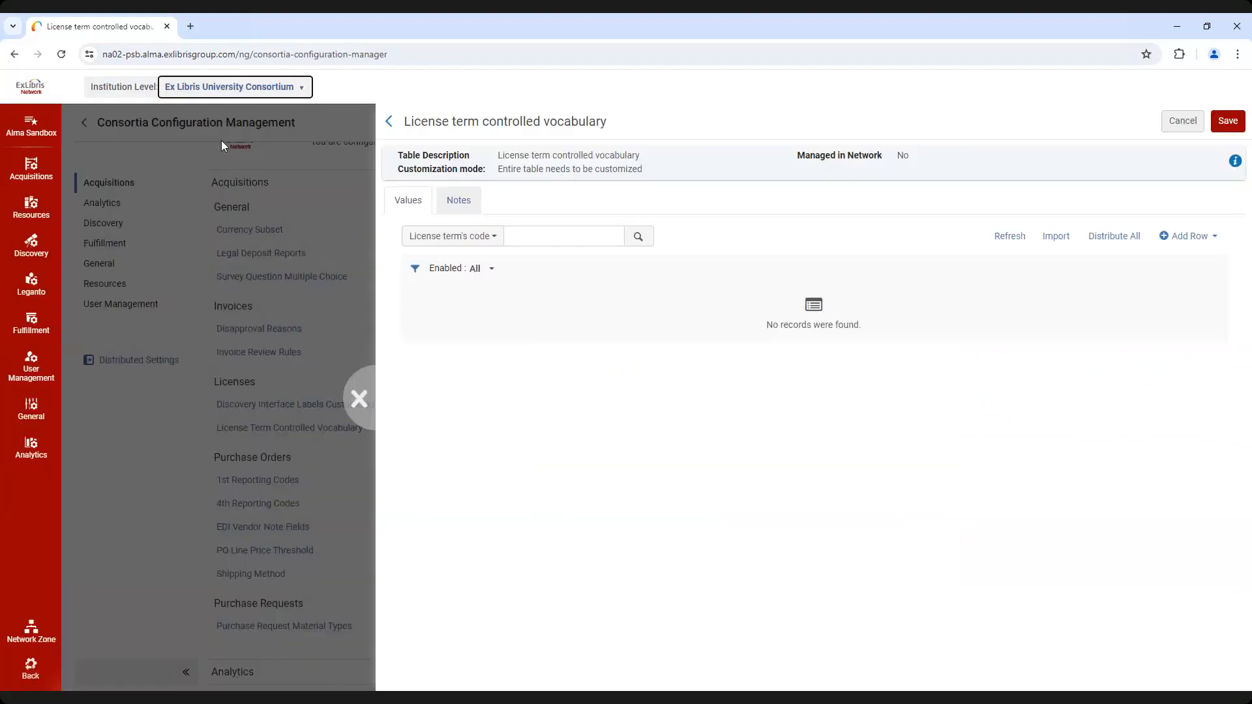
Add a row to the consortium's license term table with code "Code 1" and controlled vocabulary value 1
left_click(1195, 239)
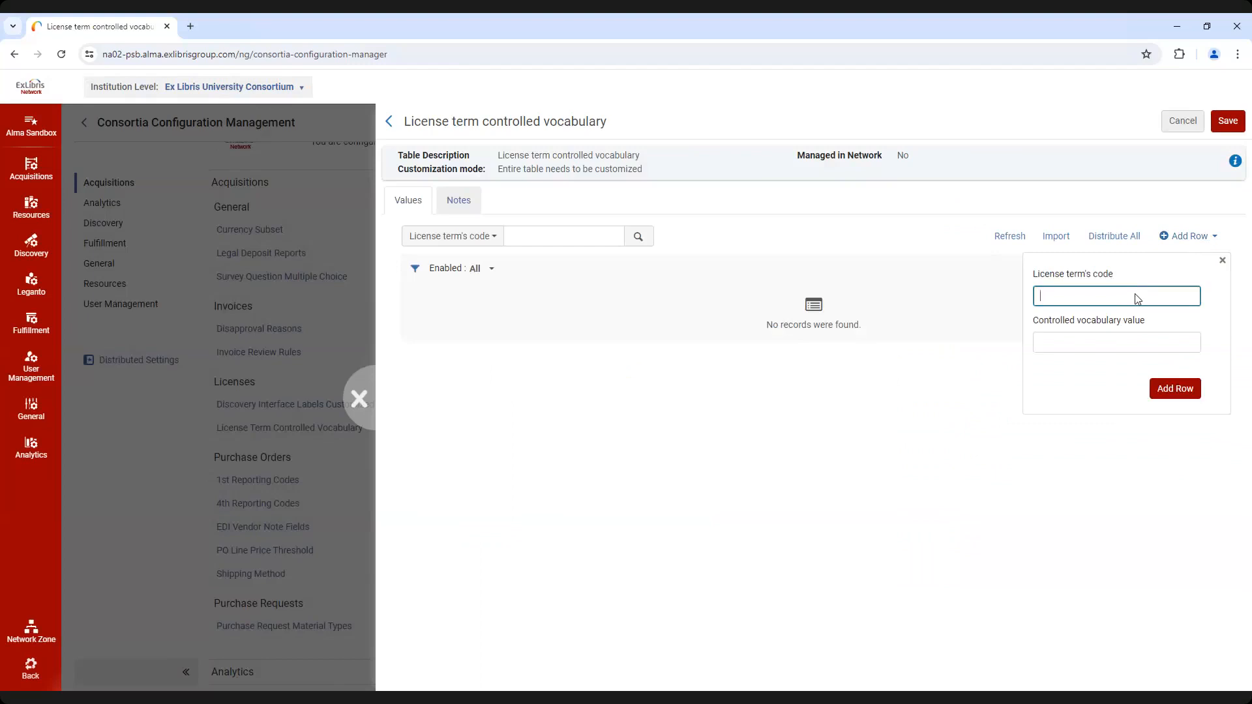
type("Code 1")
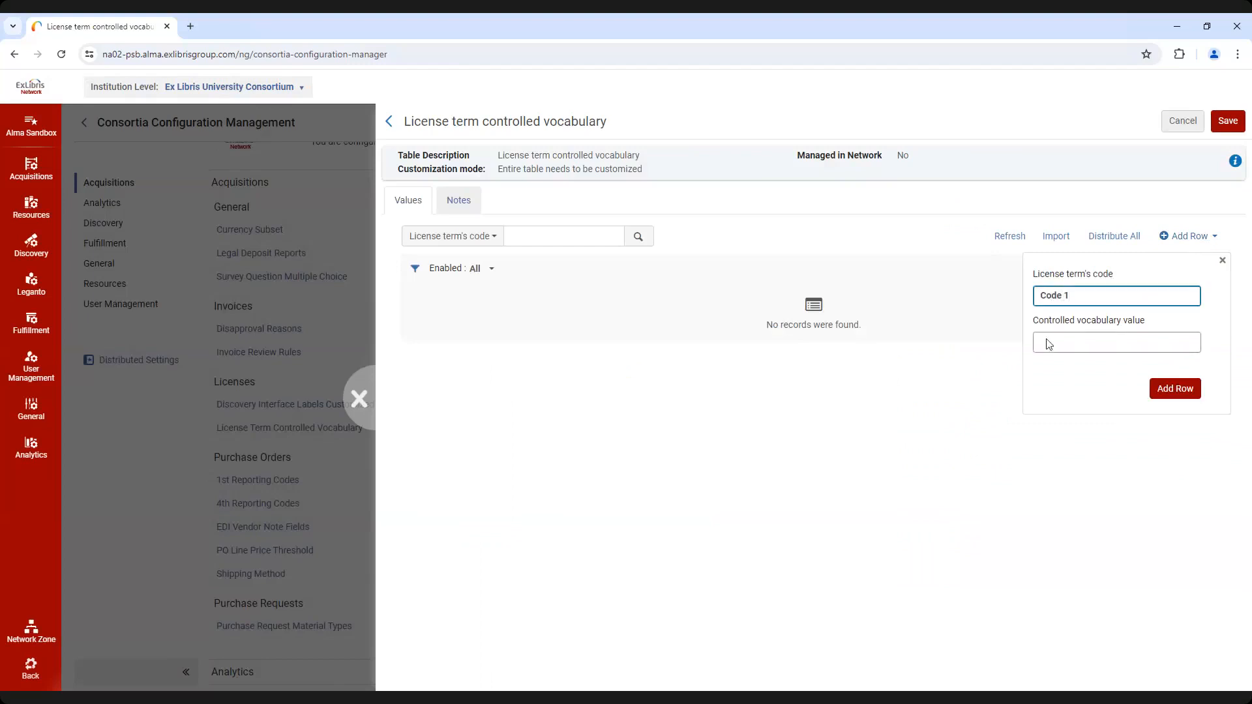
left_click(1082, 340)
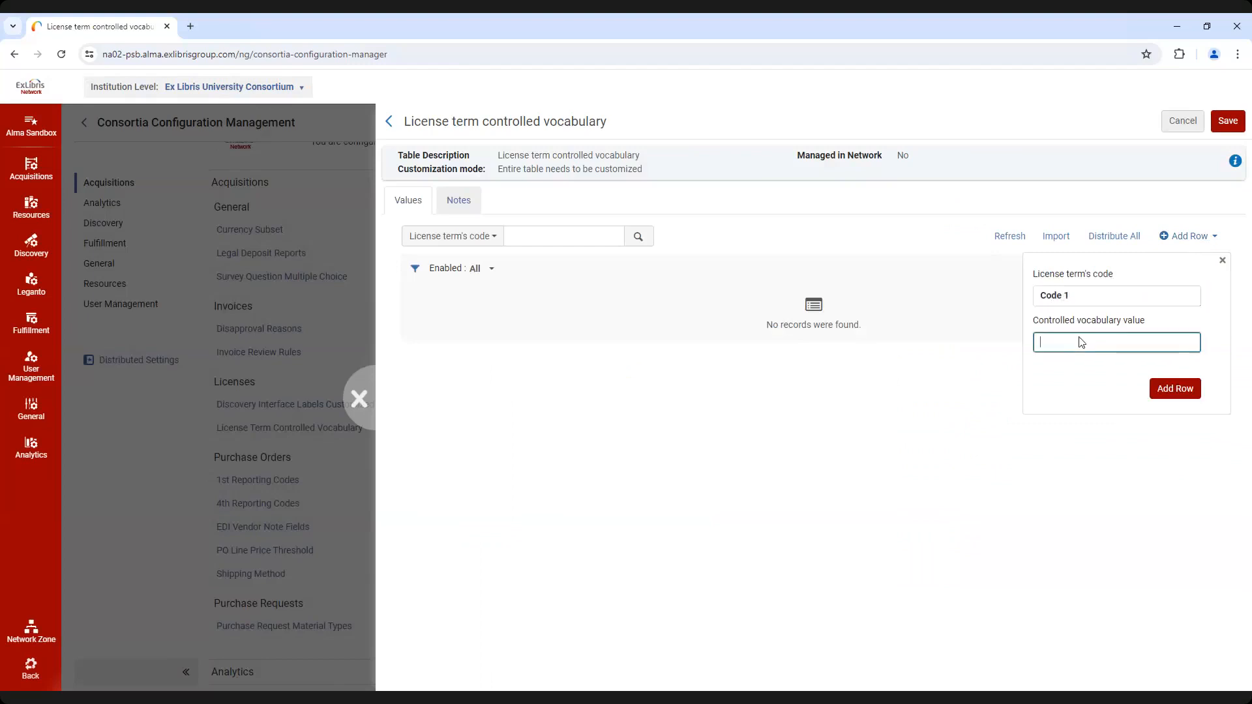
type("1")
left_click(1176, 388)
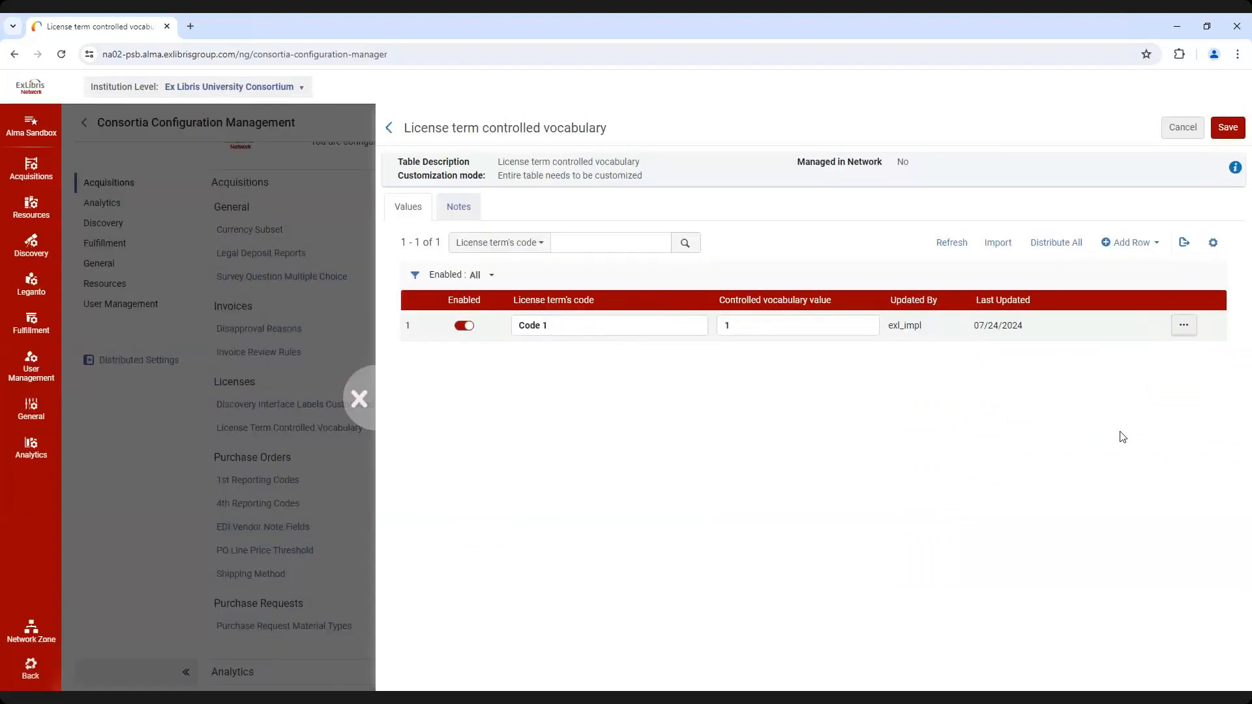
Save the license term table and start distributing it, selecting members Open University and University of Knowledge and group Demo Group
left_click(1225, 130)
left_click(1064, 244)
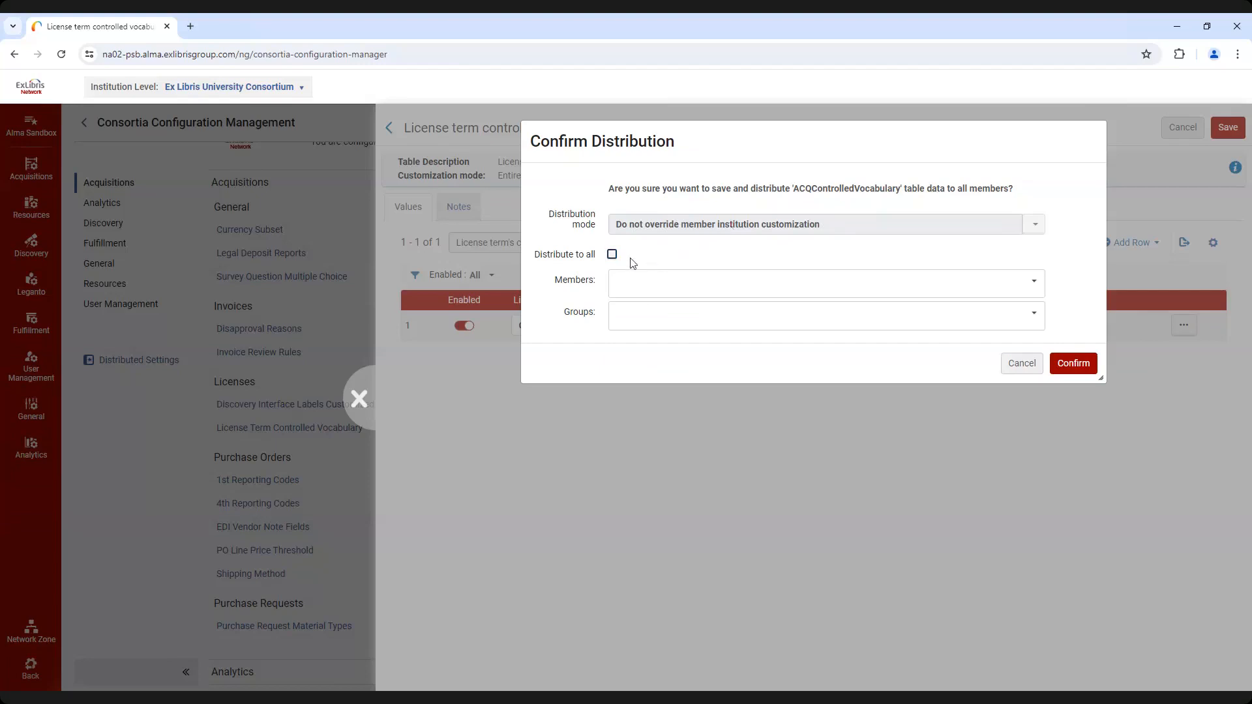
left_click(645, 291)
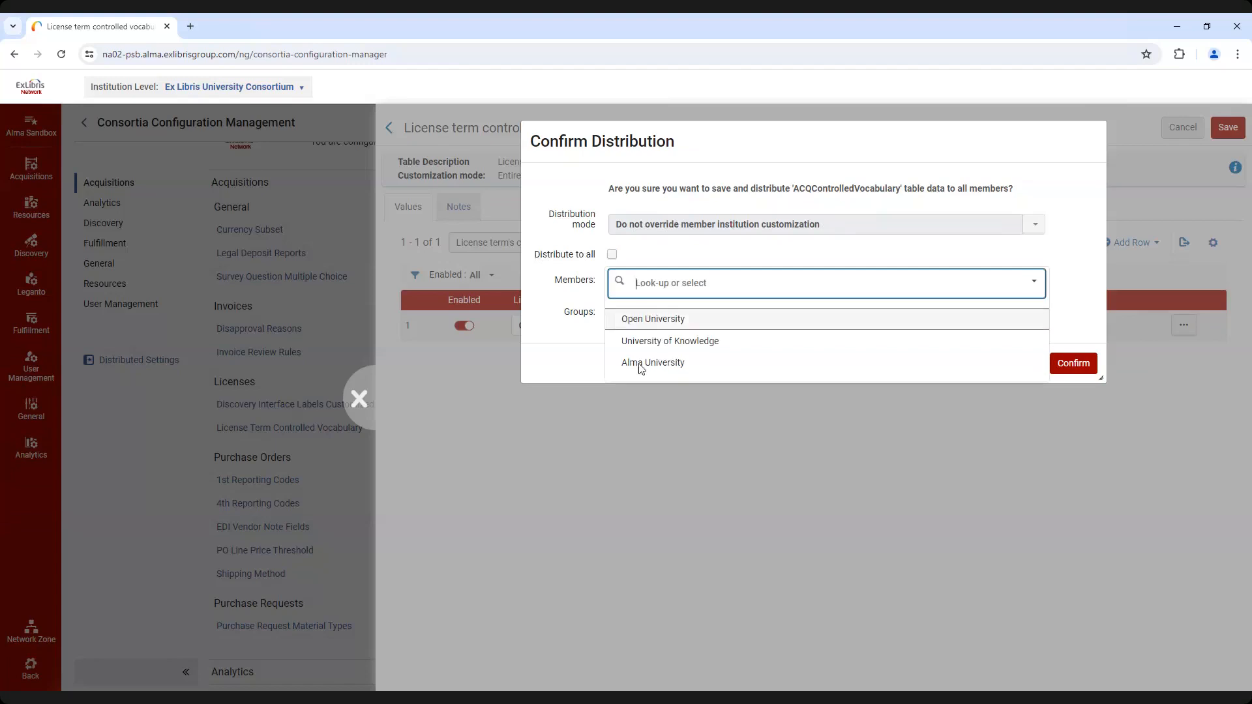
left_click(672, 318)
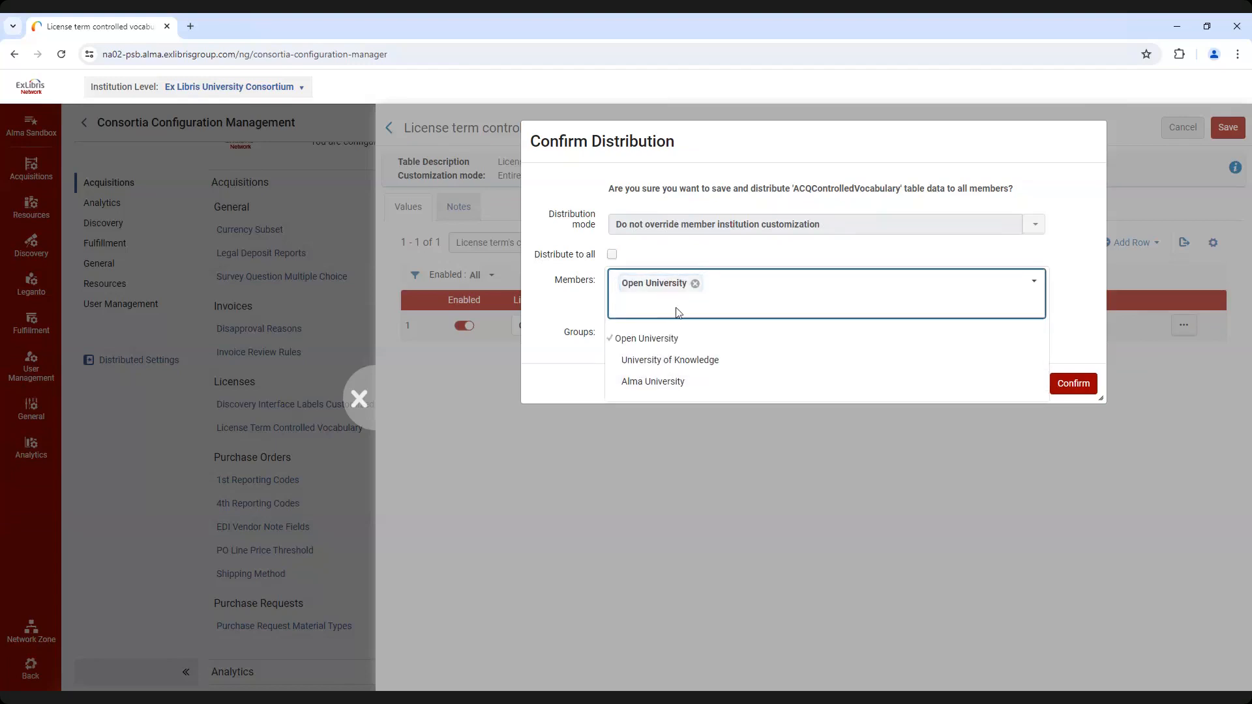
left_click(662, 359)
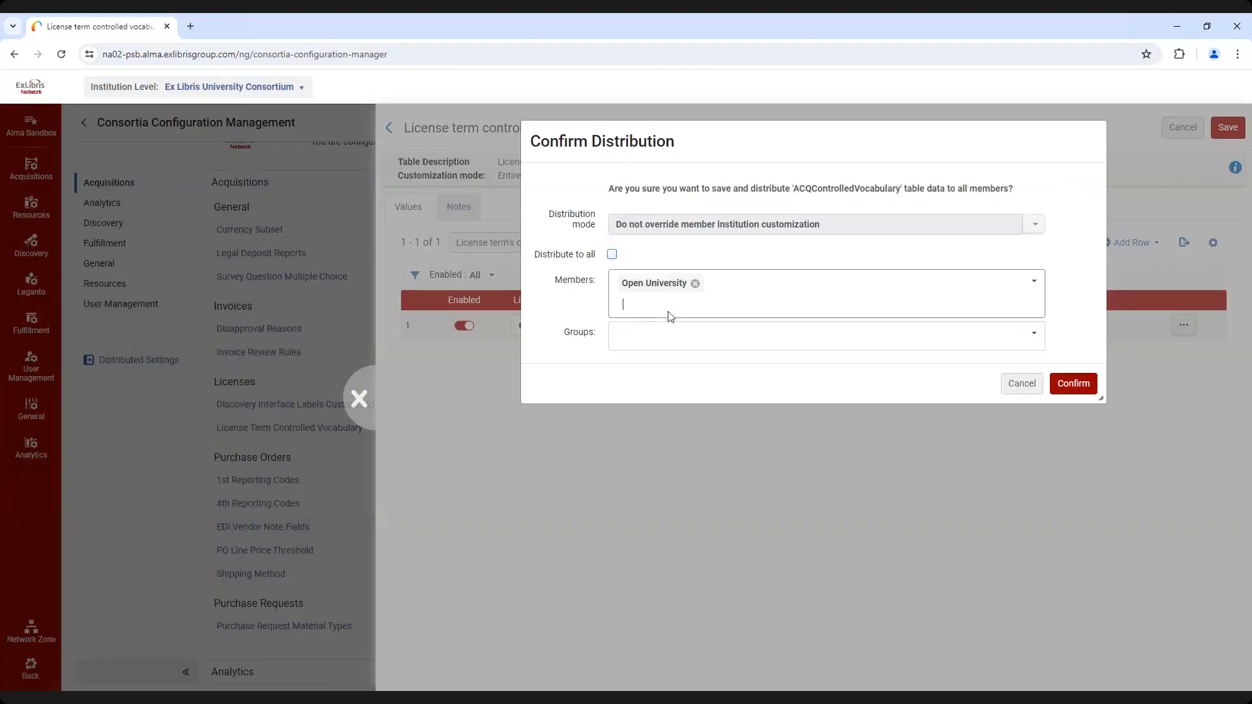
left_click(672, 317)
left_click(667, 362)
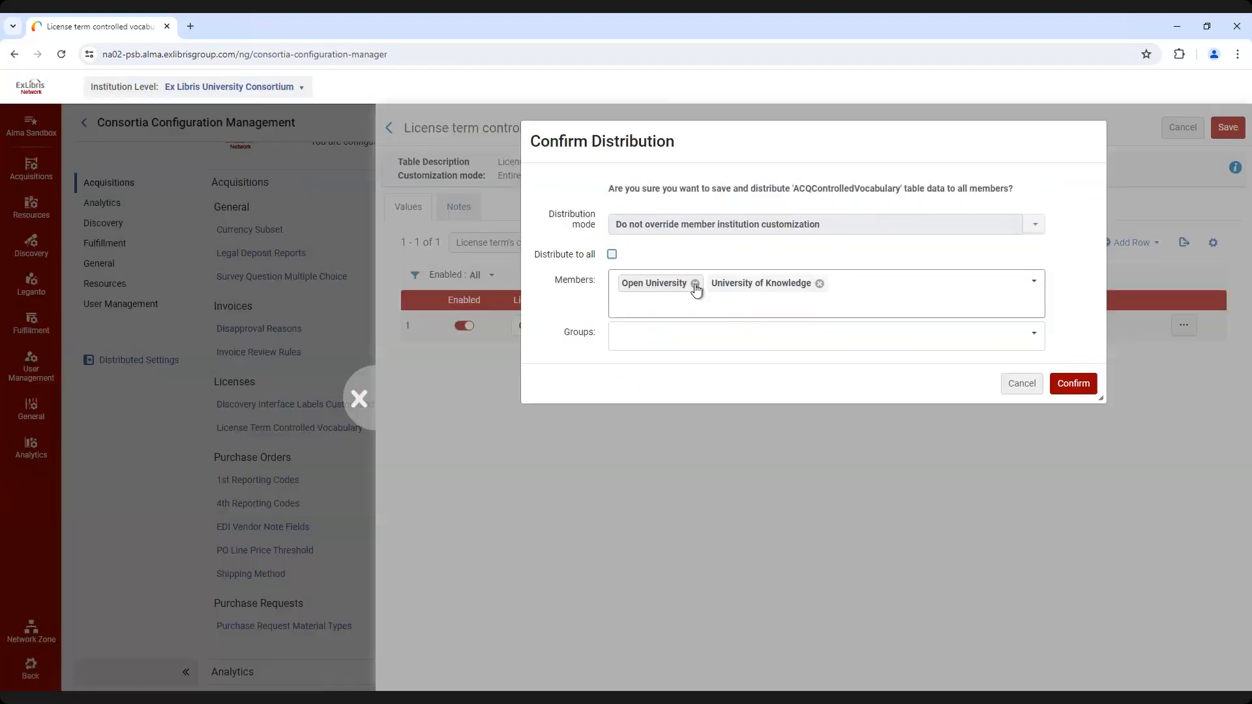
left_click(675, 338)
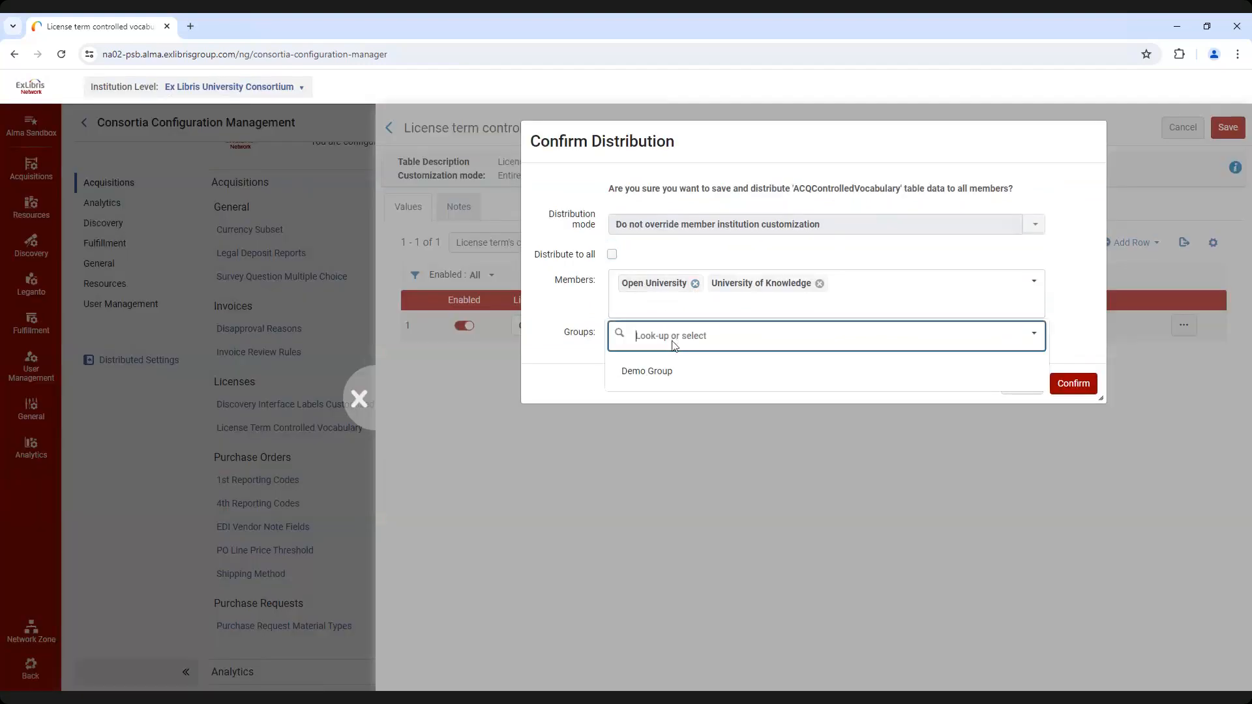
left_click(657, 377)
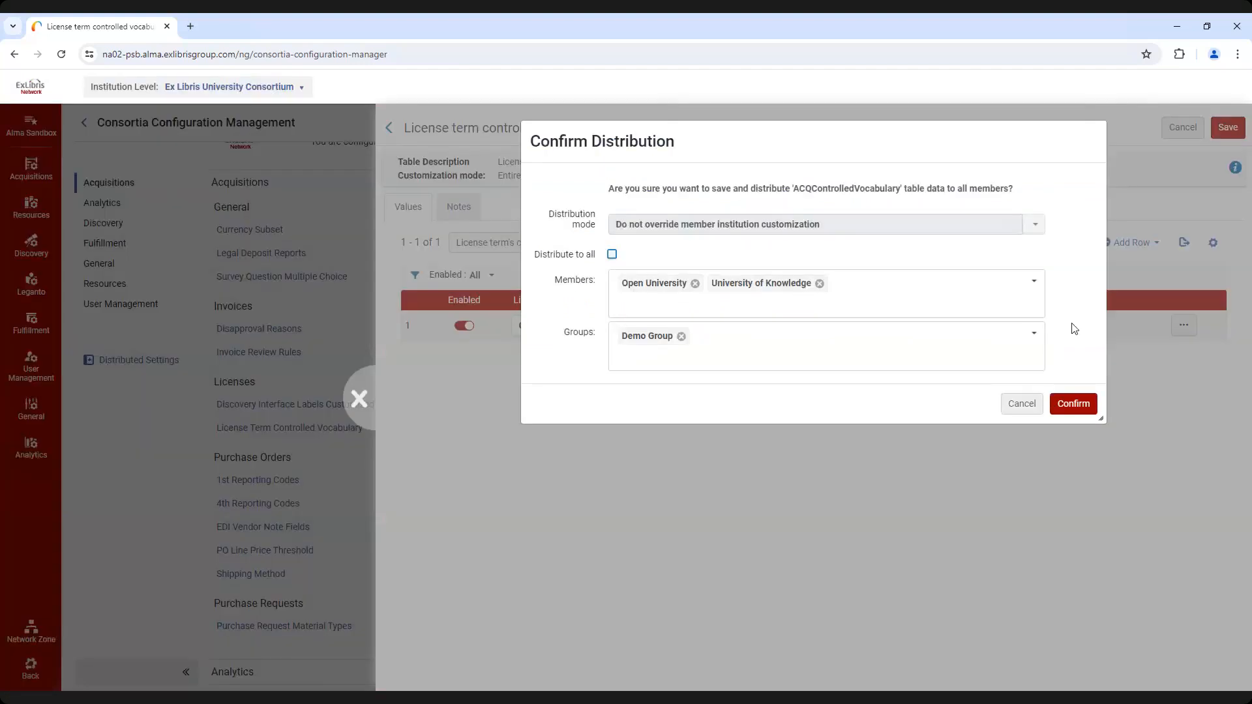
Remove both individual members from the distribution, confirm it for Demo Group only, and refresh the distribution status
left_click(695, 284)
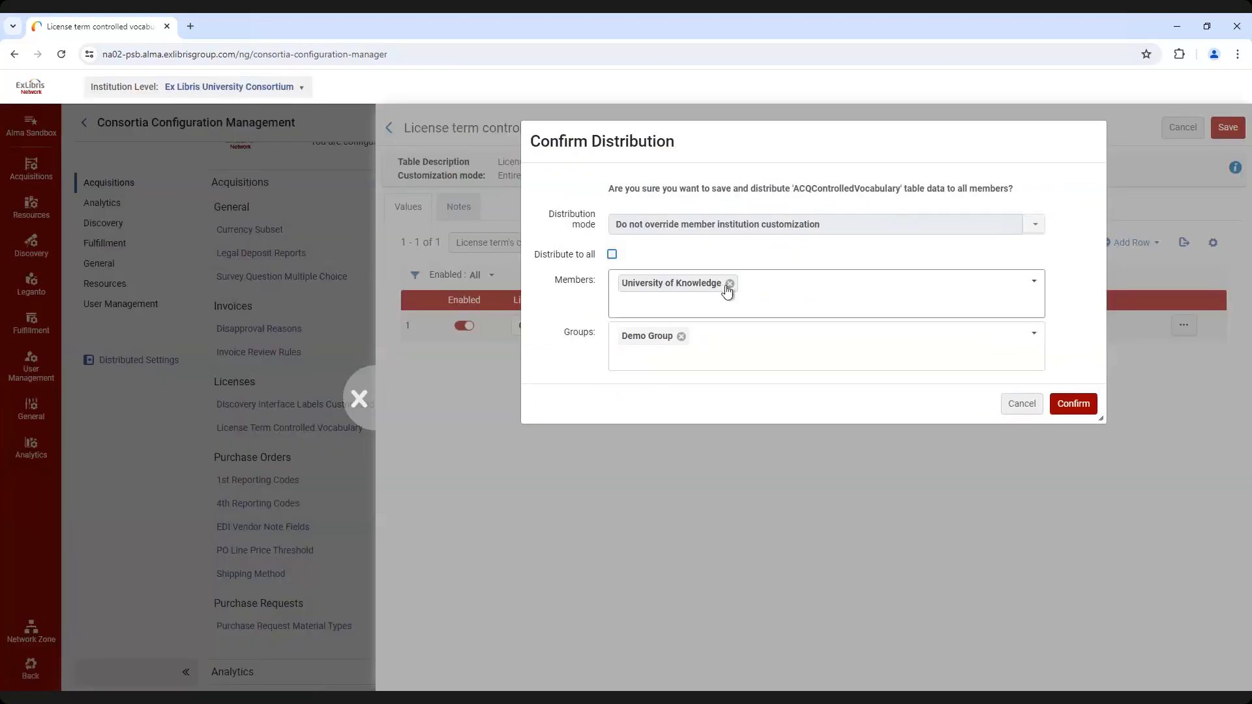
left_click(727, 285)
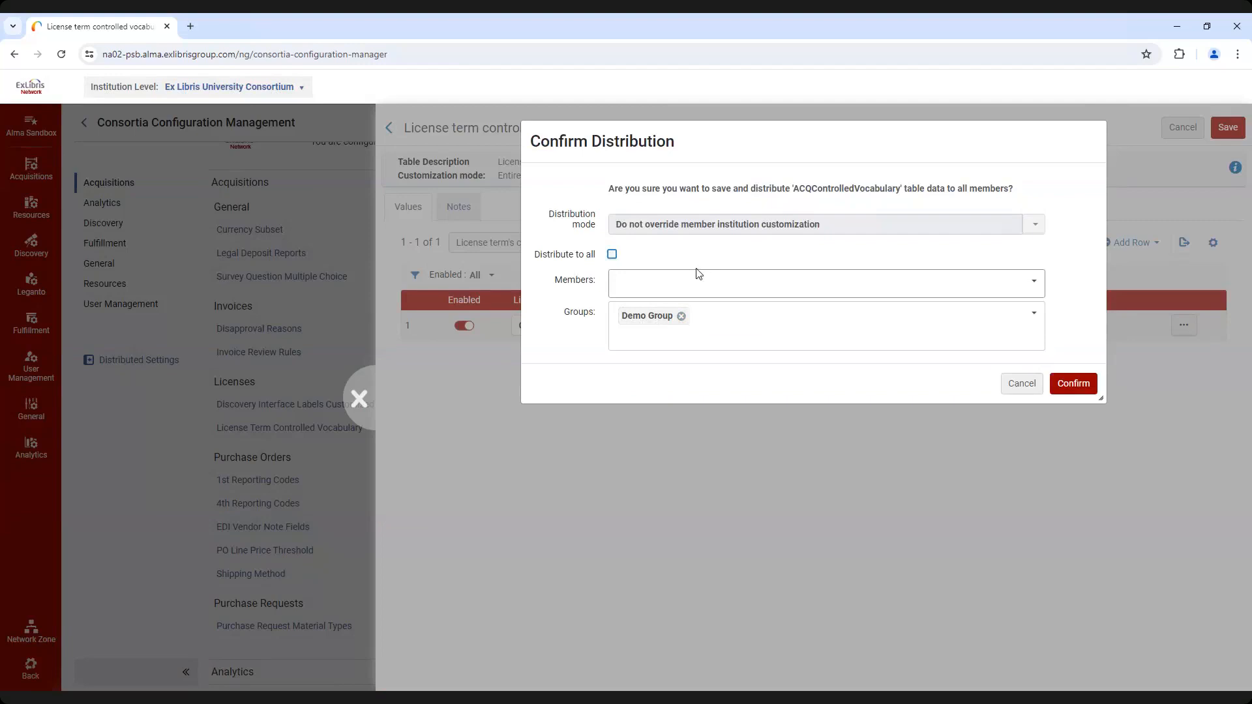
left_click(1073, 385)
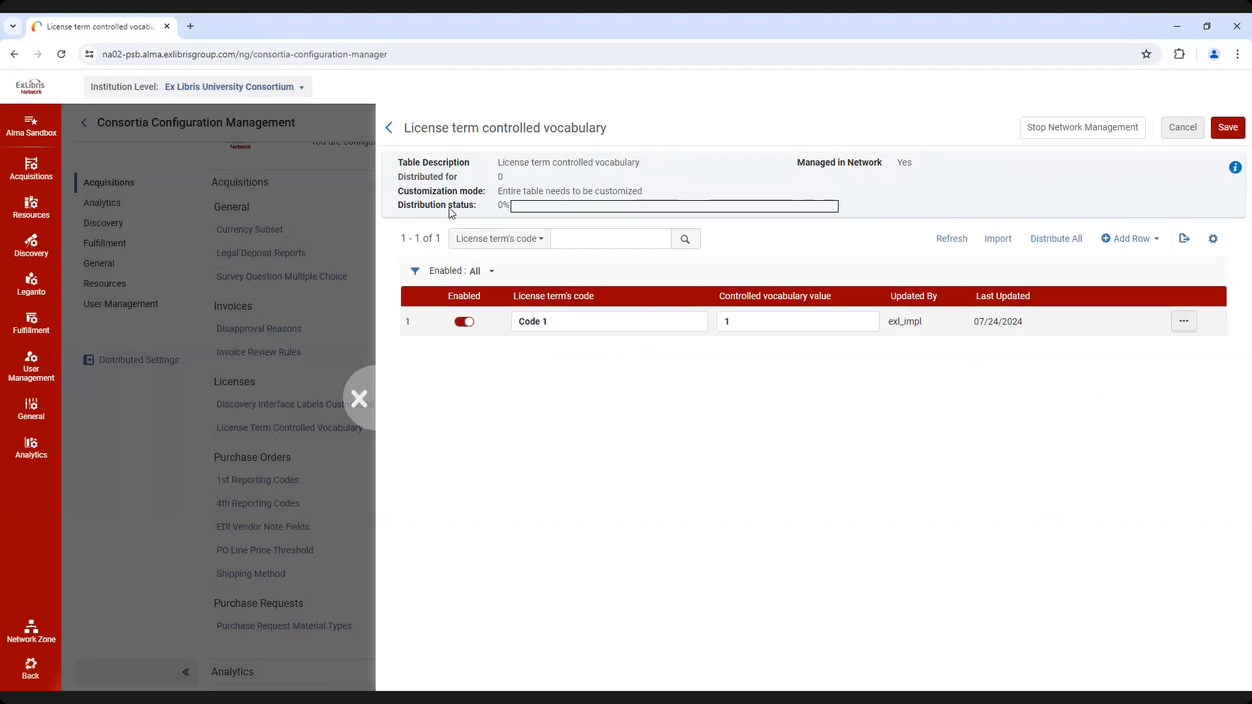
left_click(946, 242)
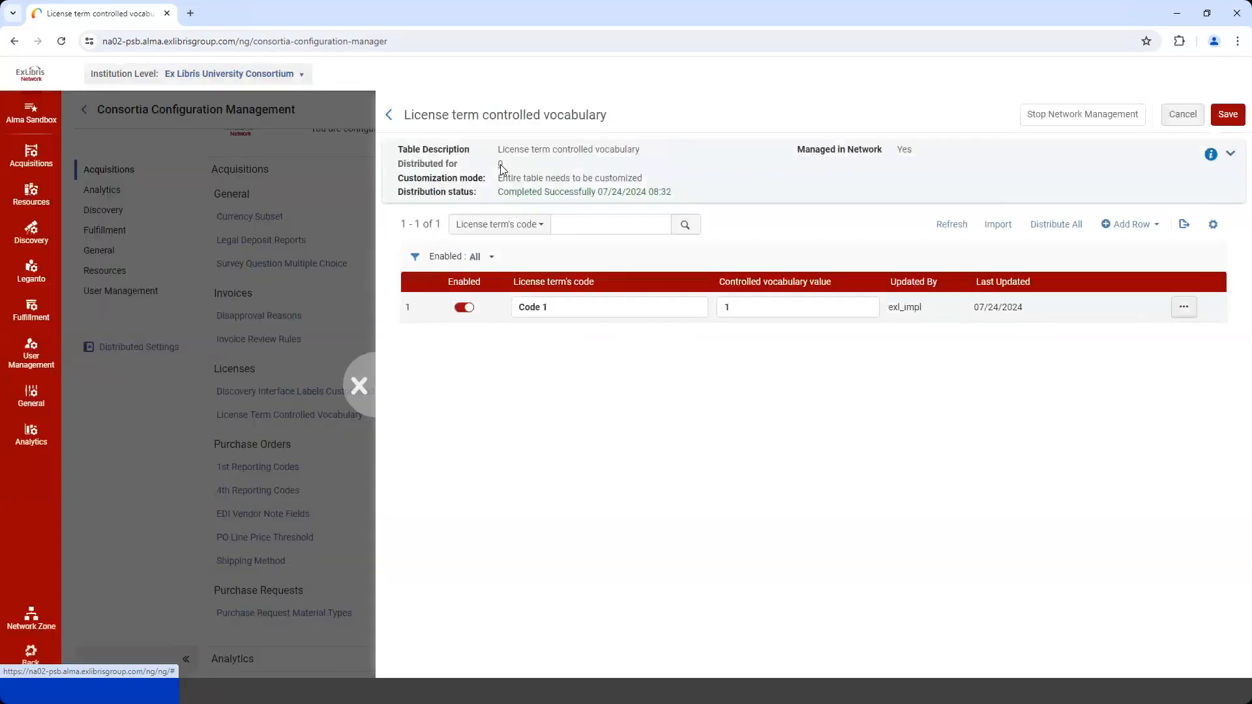
Check the members managed for the license term table and review that table for Alma University, Open University and University of Knowledge
left_click(500, 164)
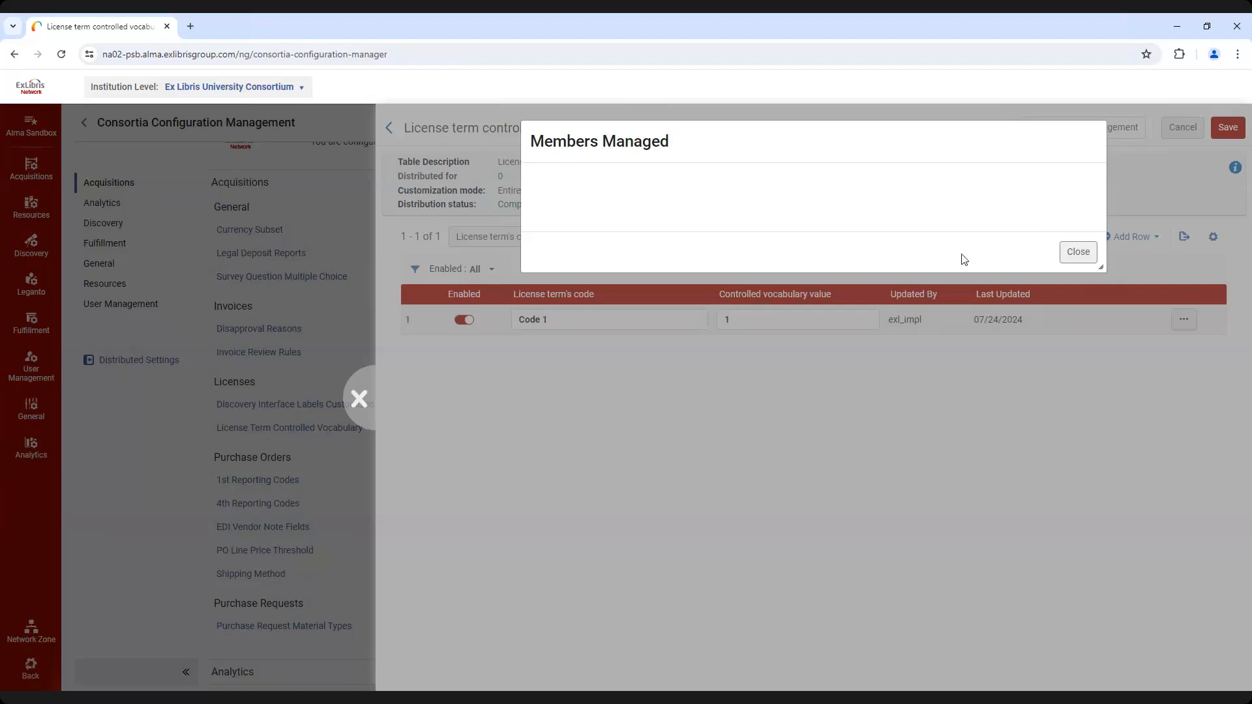
left_click(1075, 253)
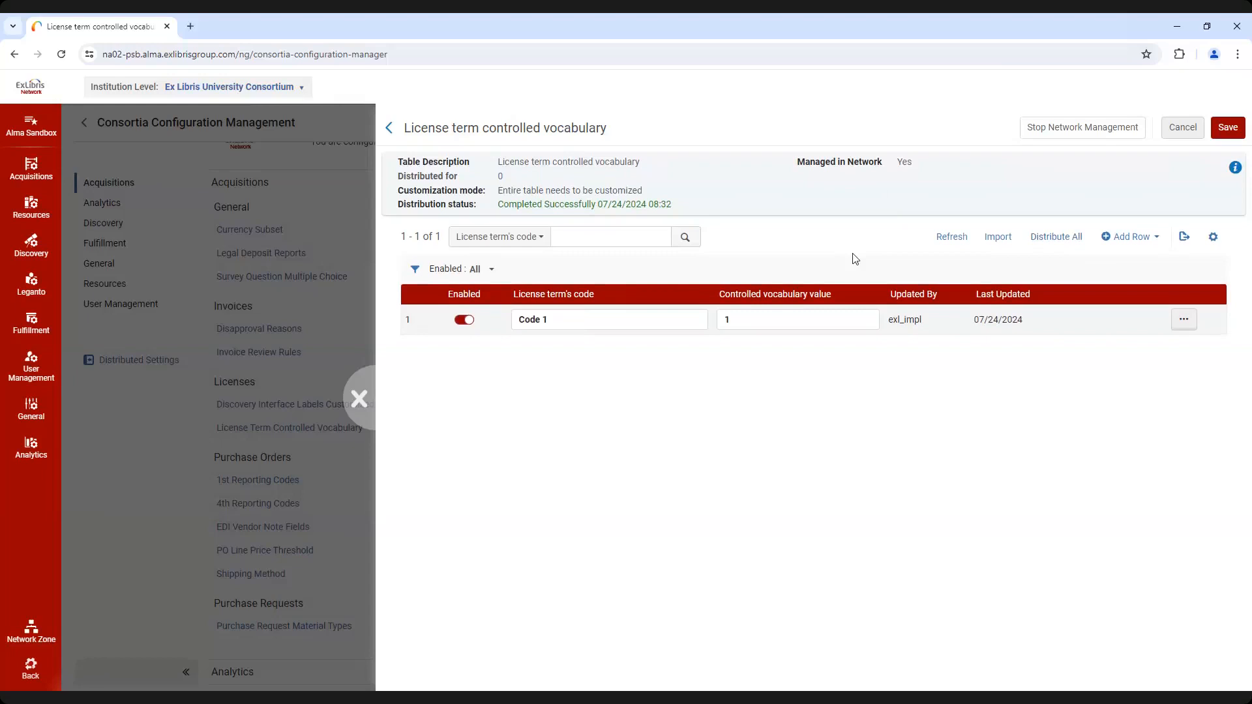
left_click(296, 89)
left_click(231, 168)
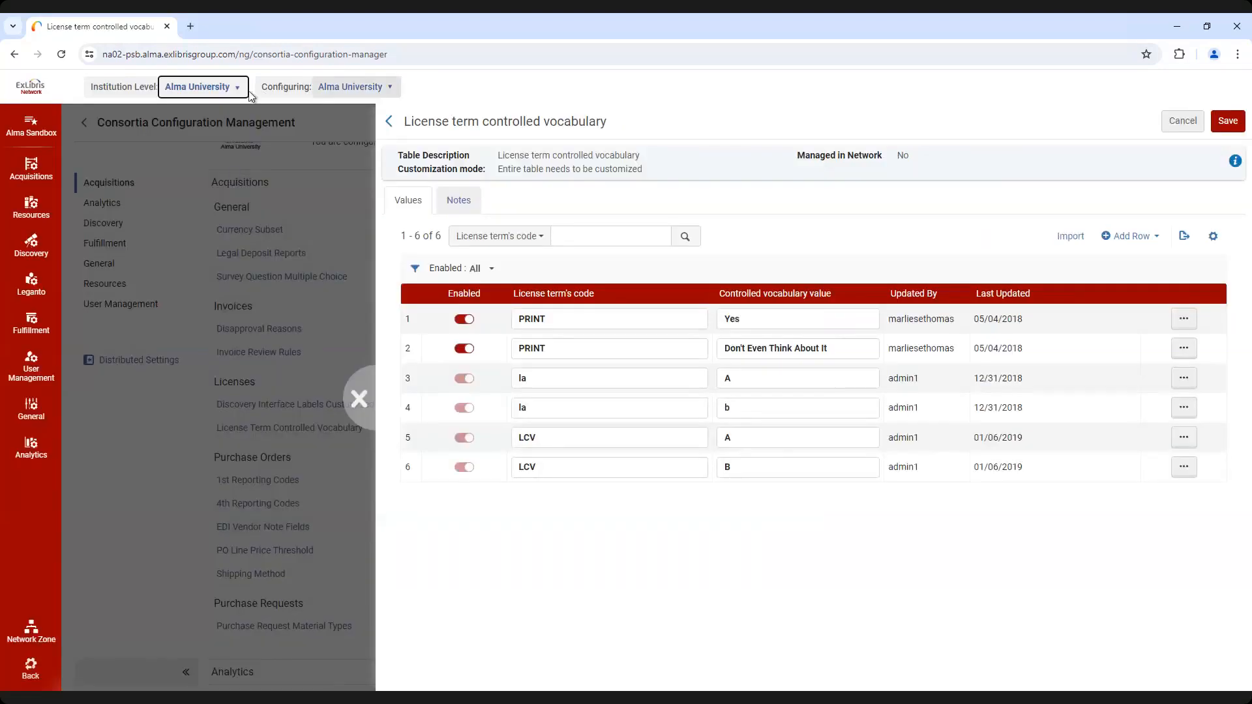
left_click(228, 88)
left_click(221, 188)
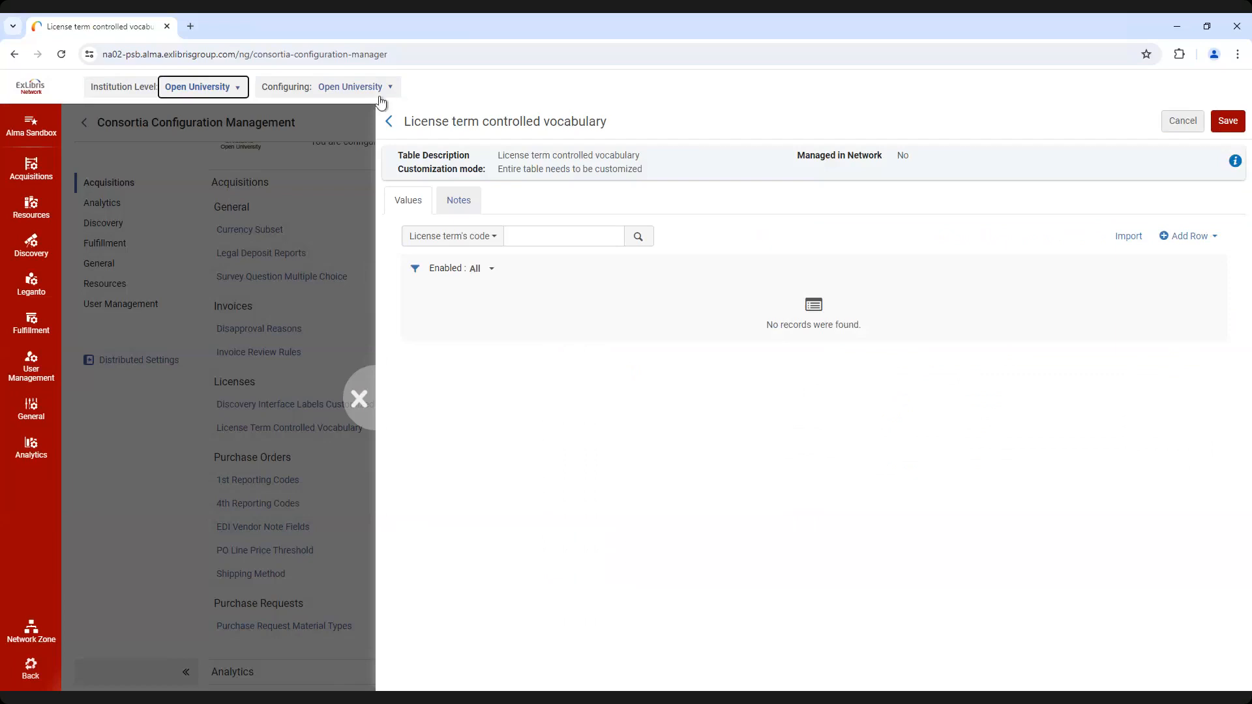
left_click(242, 94)
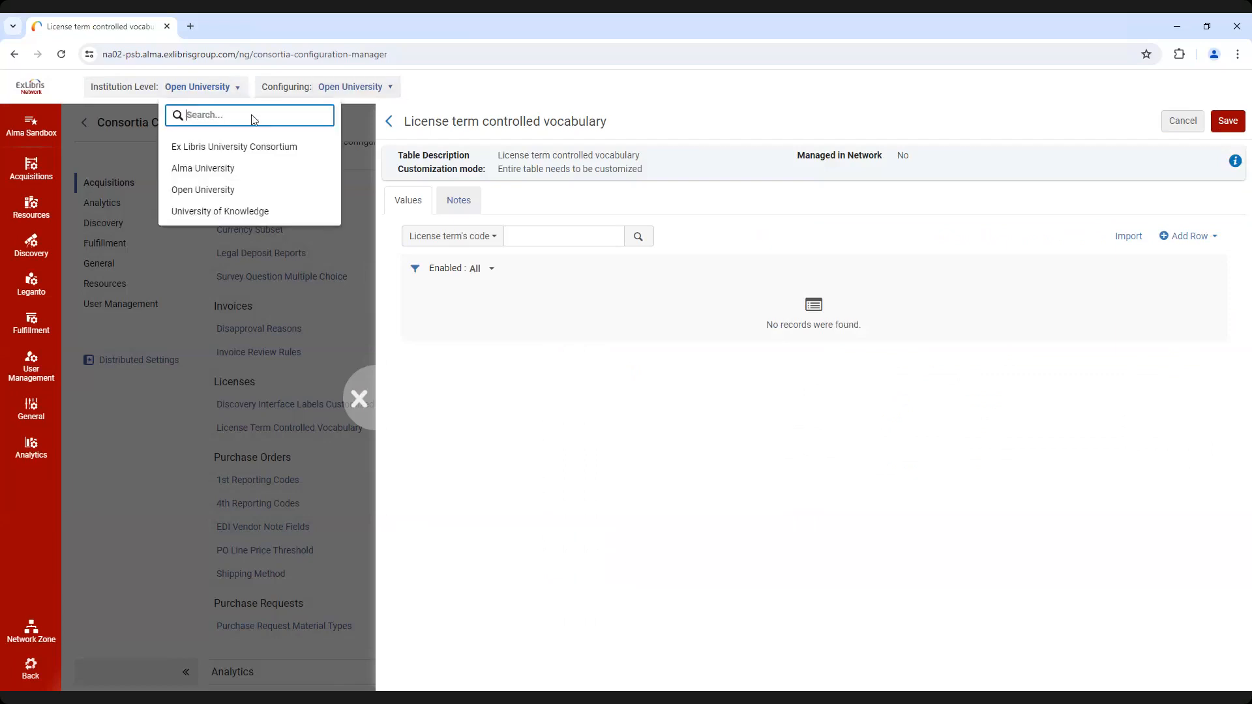
left_click(267, 212)
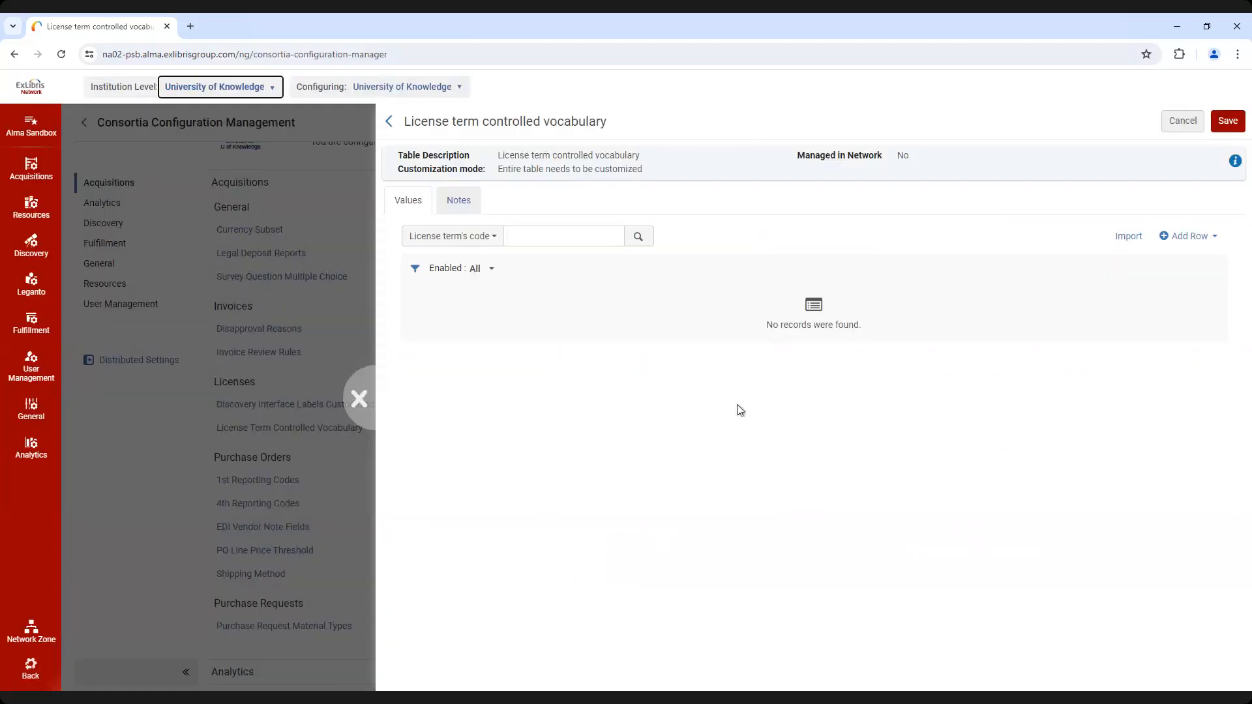
Close the license term table and view University of Knowledge's Currency Subset table
left_click(363, 401)
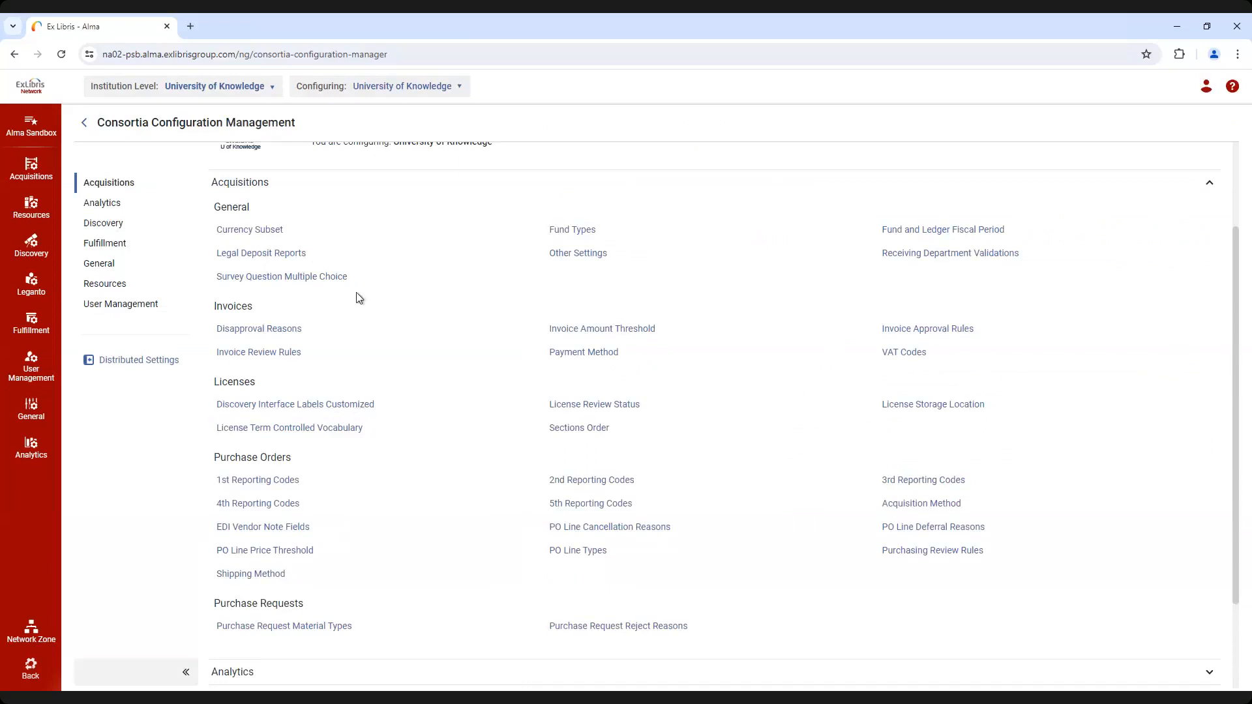
left_click(278, 231)
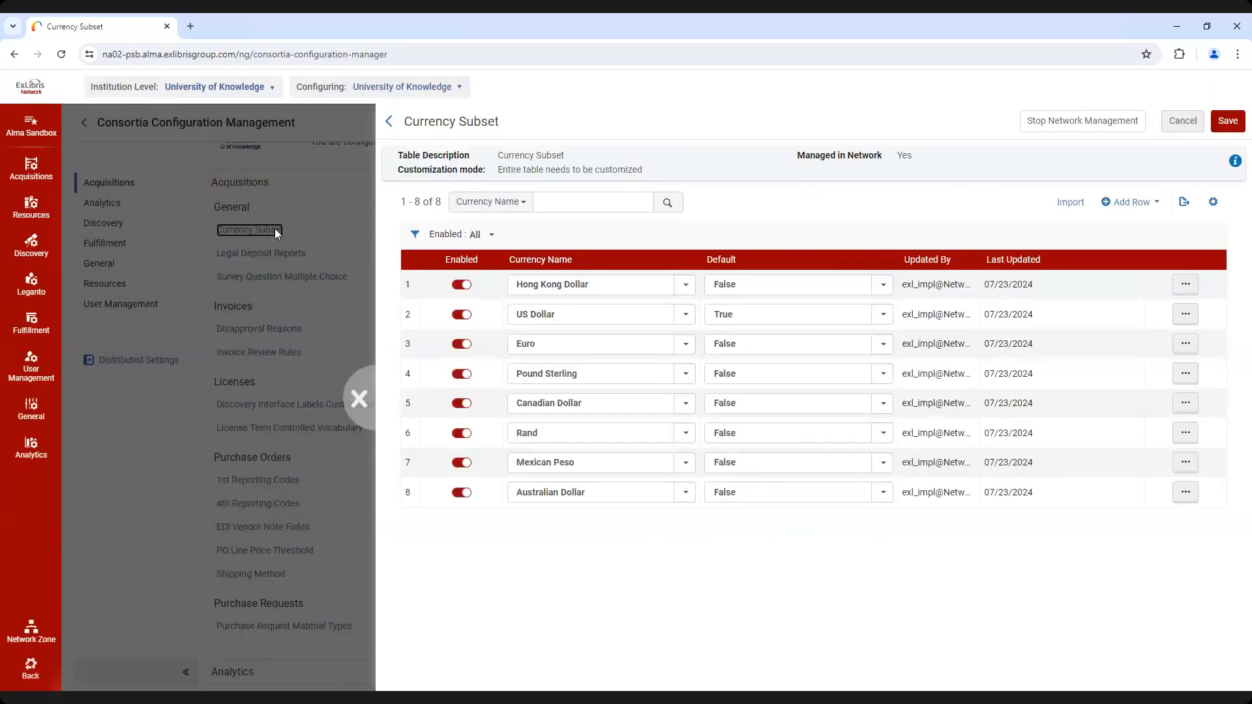
left_click(359, 398)
Customize the first parameter in University of Knowledge's acquisitions Other Settings, set its value to true, and save
left_click(575, 256)
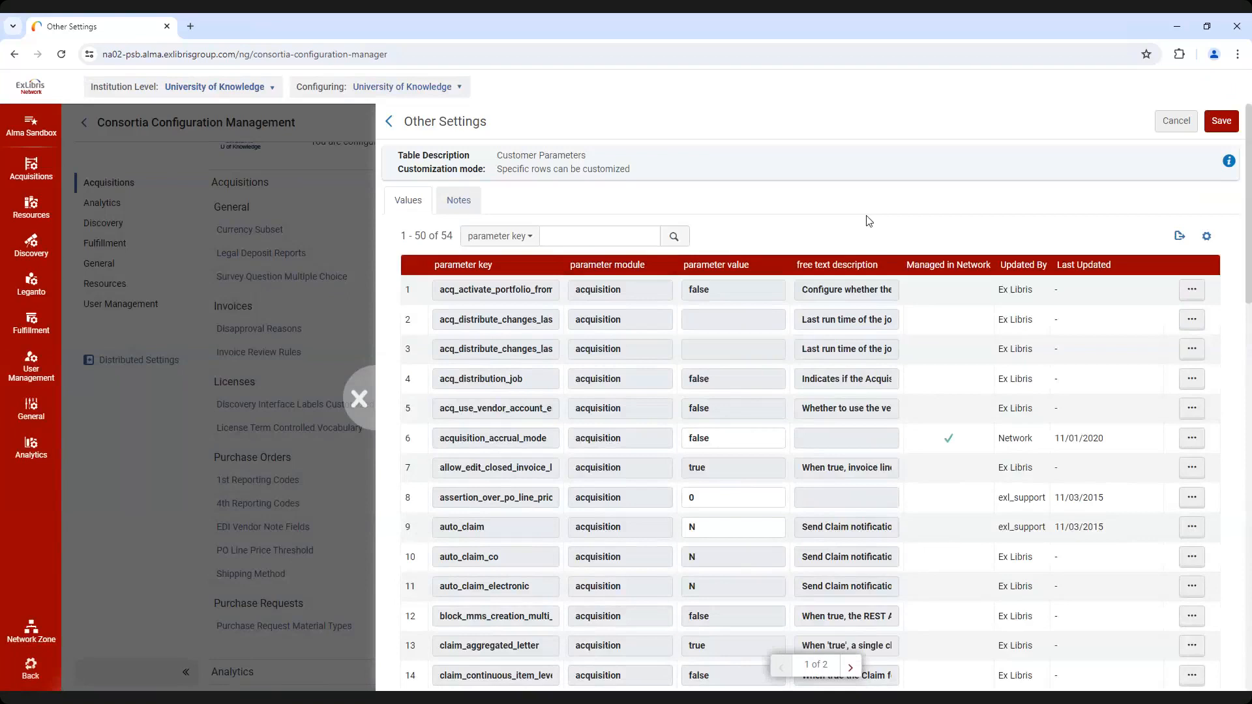
left_click(1191, 294)
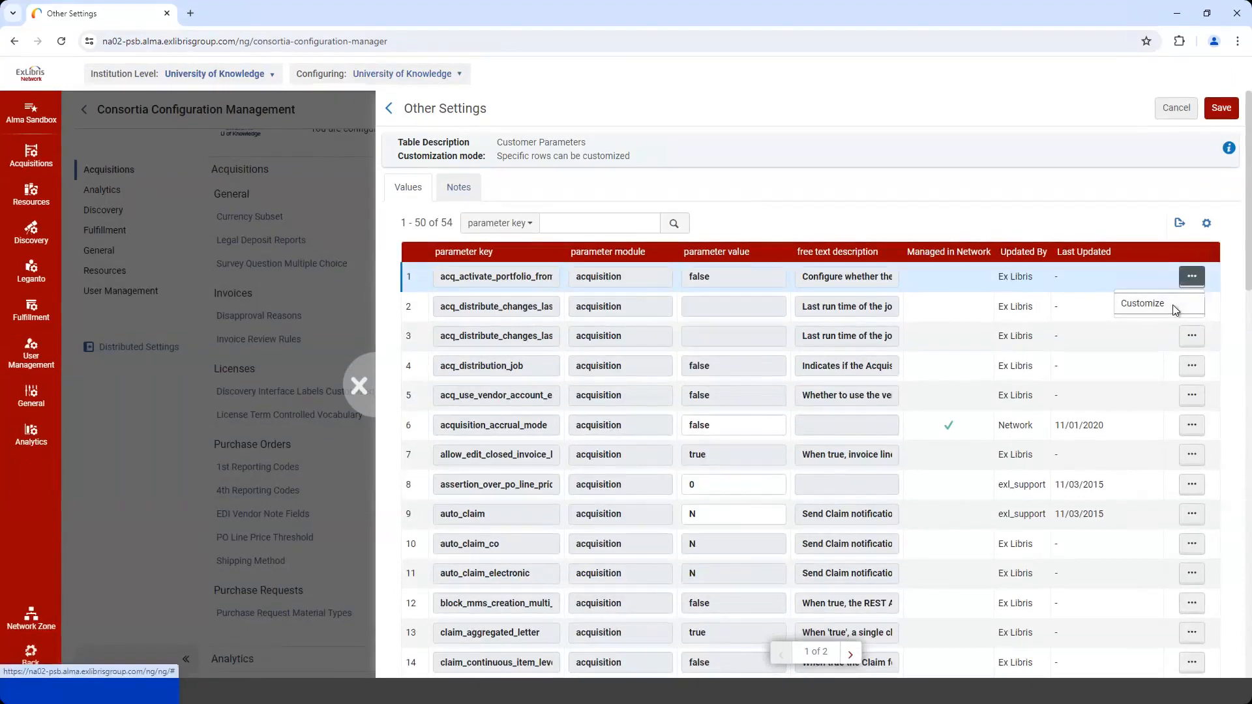
left_click(1177, 320)
double_click(730, 300)
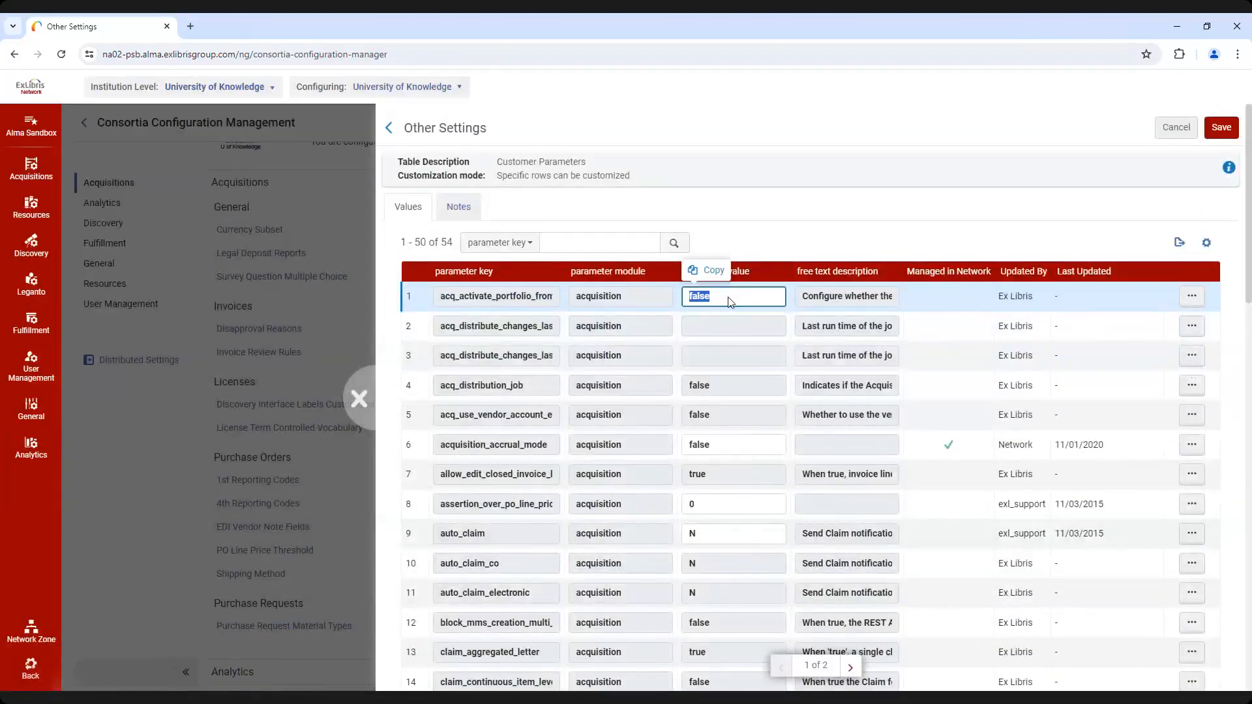
type("true")
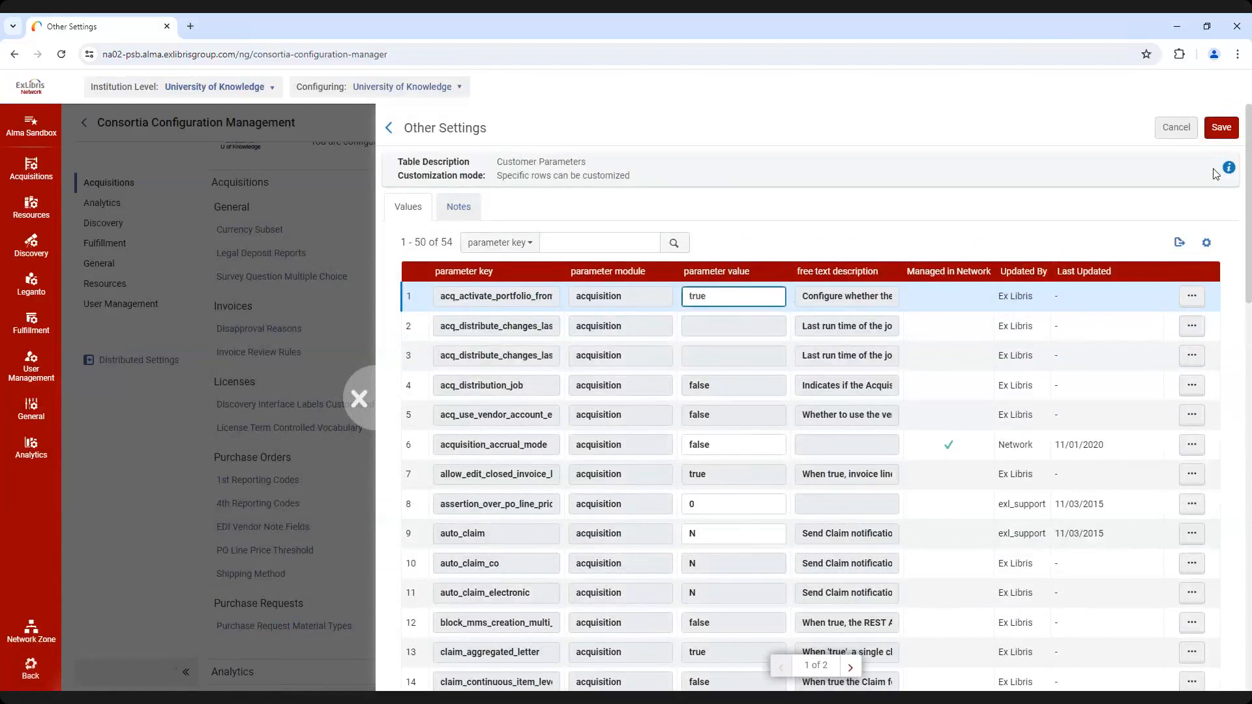
left_click(1223, 130)
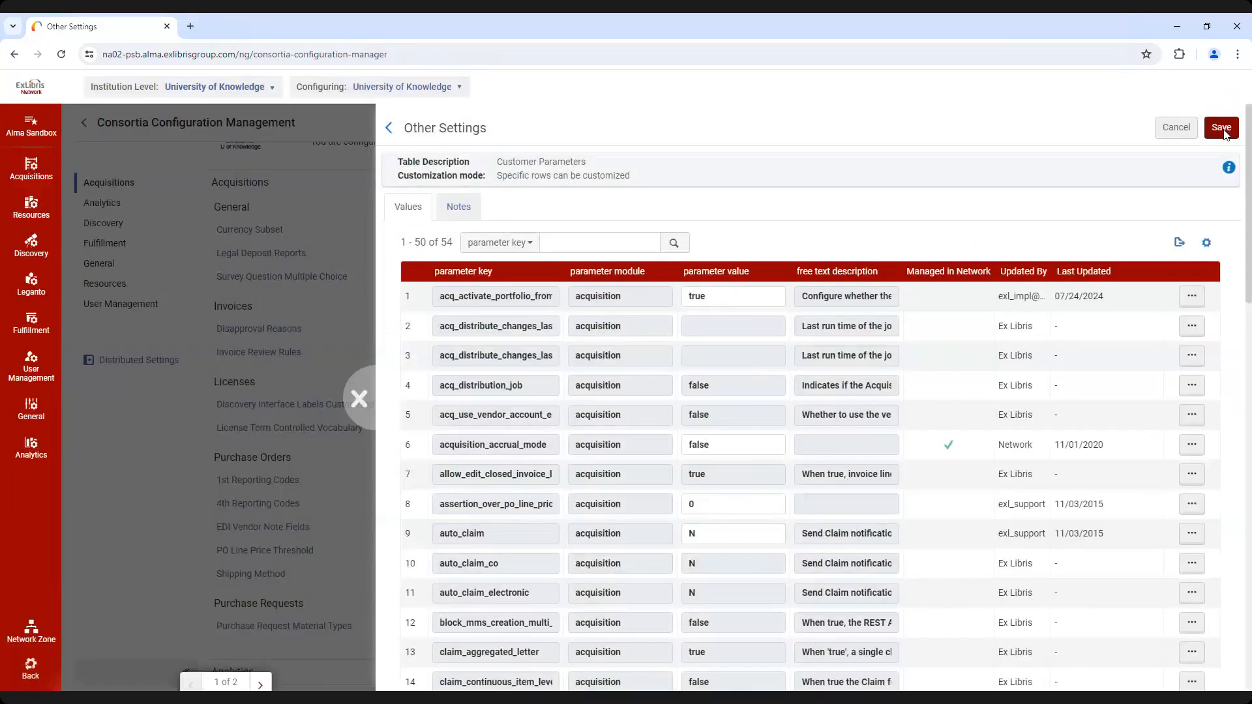
Switch to Ex Libris University Consortium, customize the auto_claim parameter with the value N, and save the settings
left_click(260, 91)
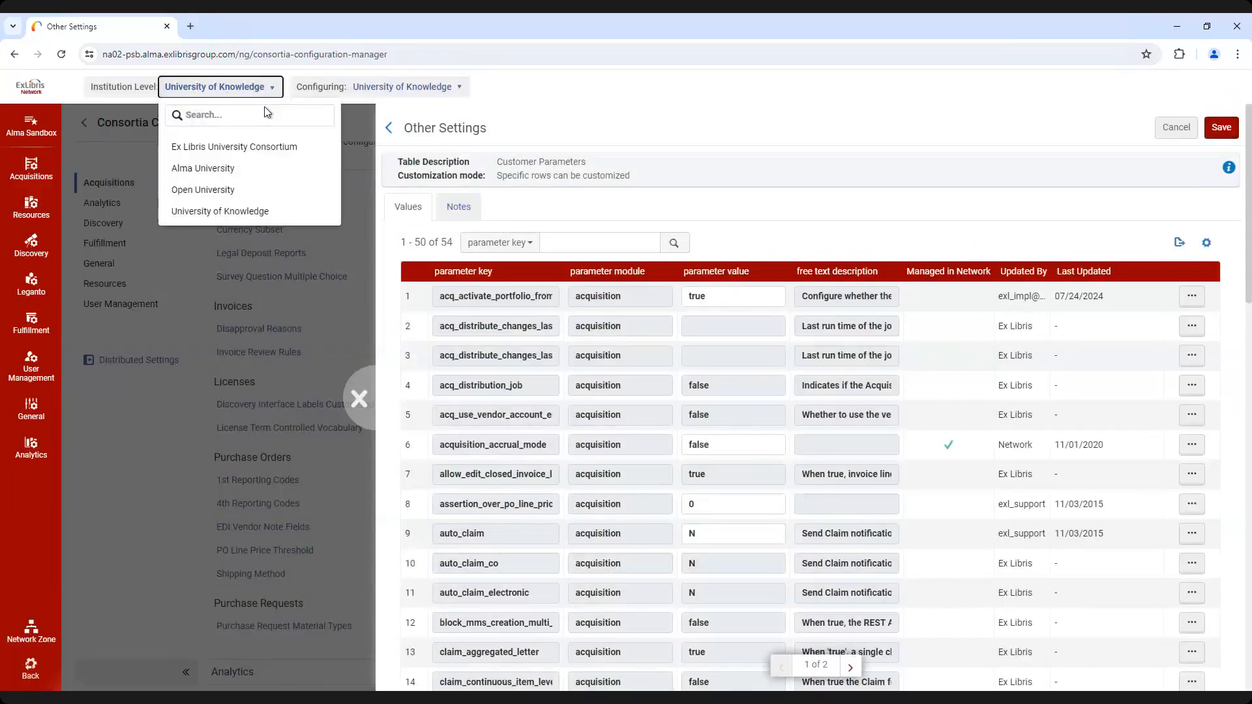
left_click(230, 148)
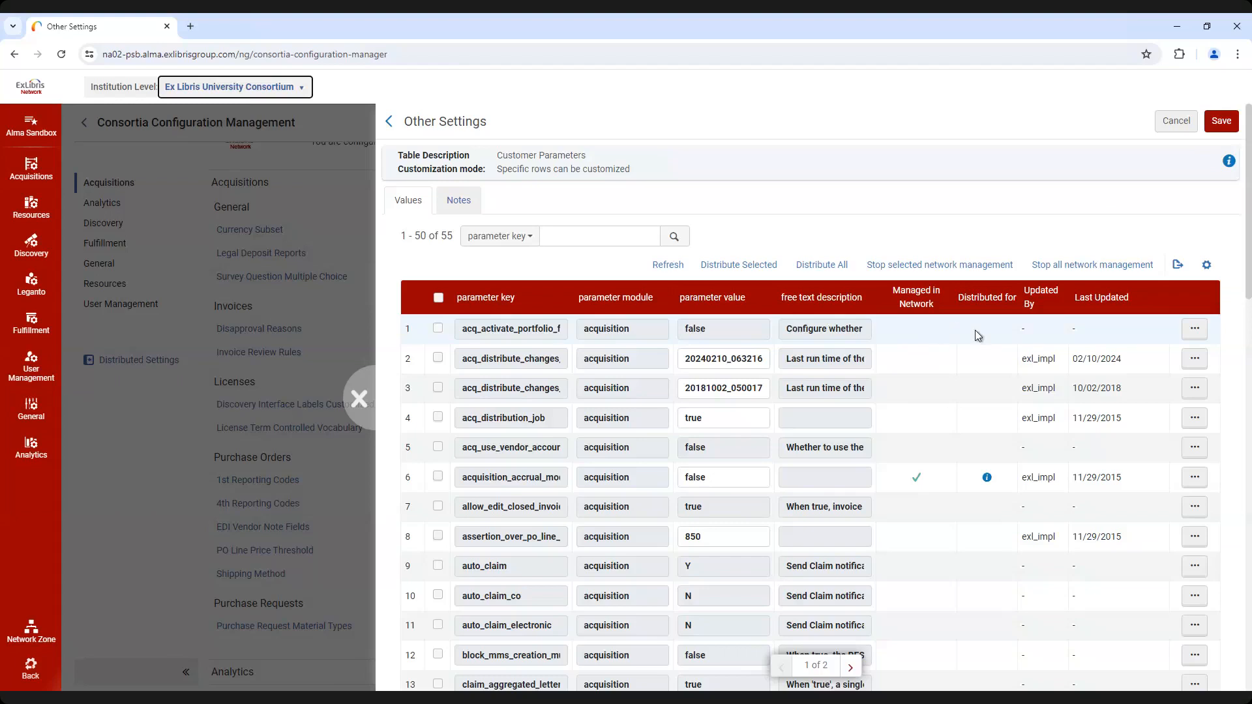
left_click(1196, 361)
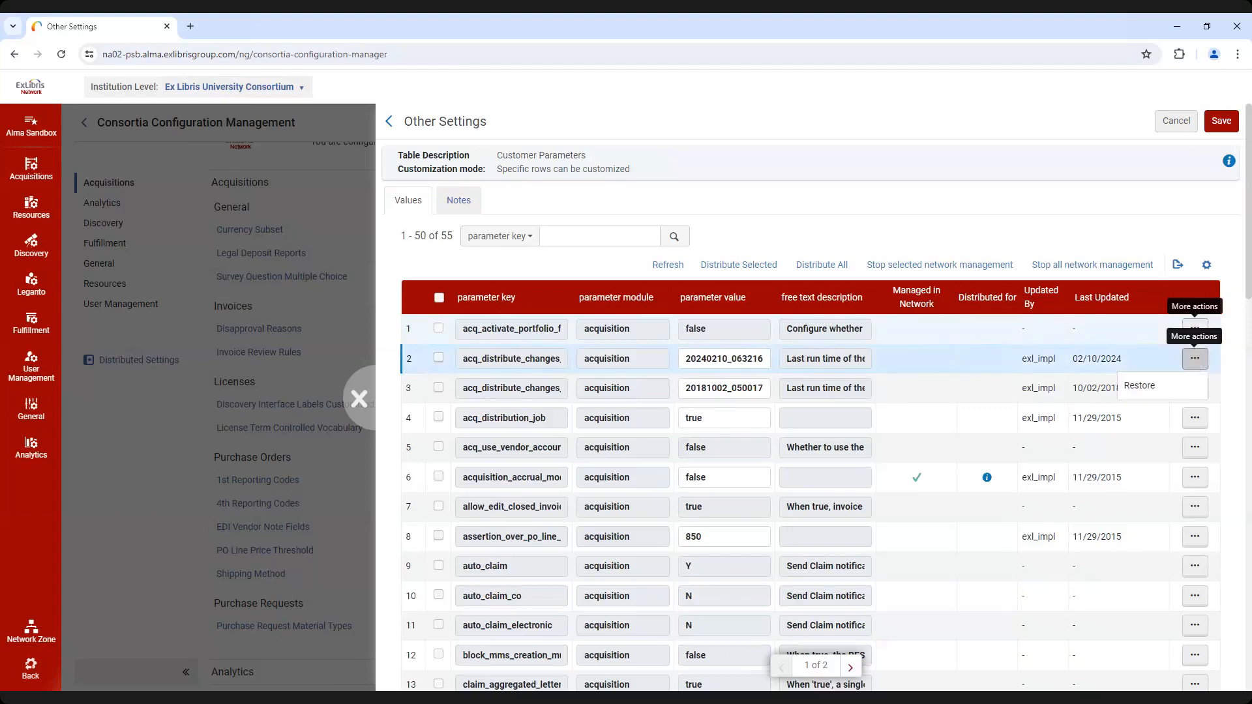
left_click(1202, 568)
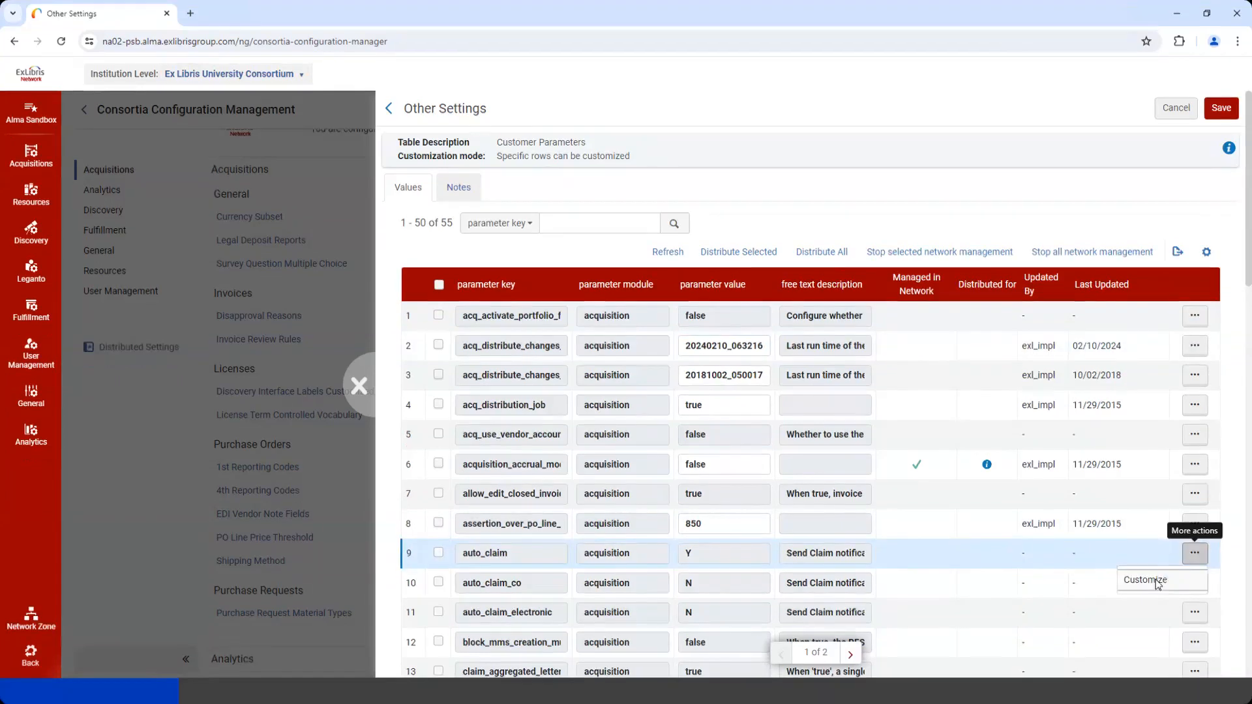
left_click(1154, 581)
left_click_drag(721, 555, 677, 564)
type("N")
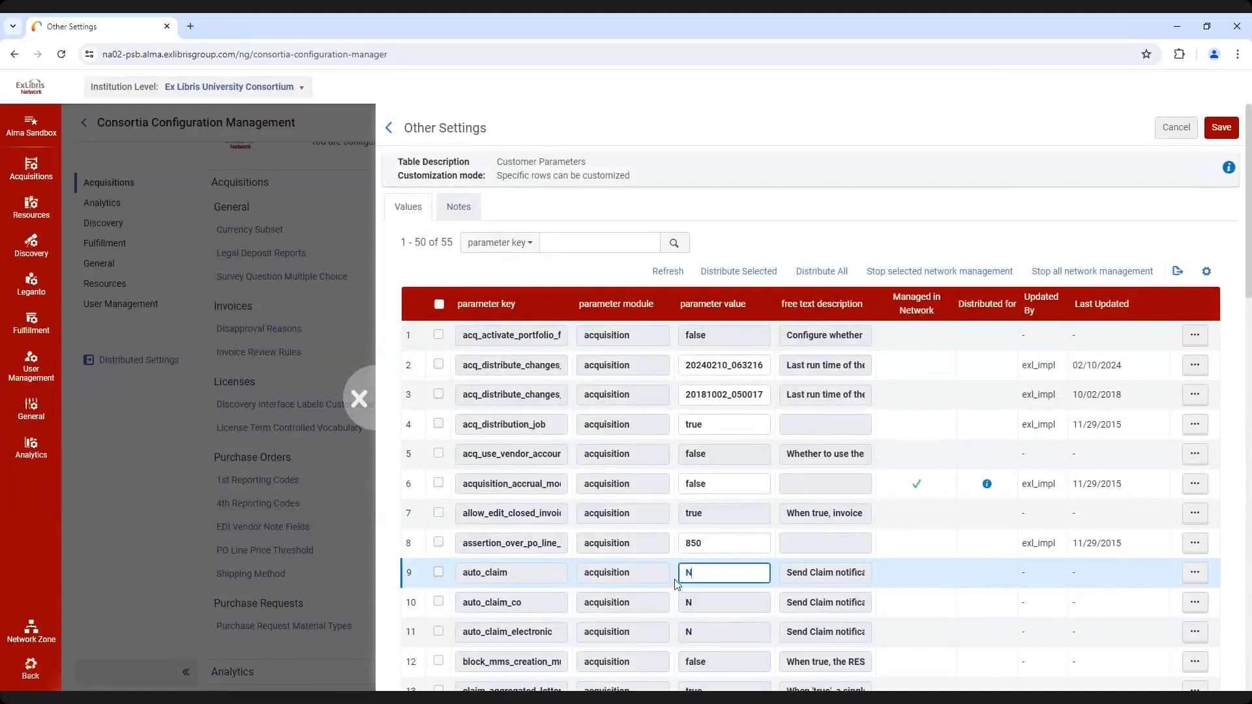
left_click(1228, 130)
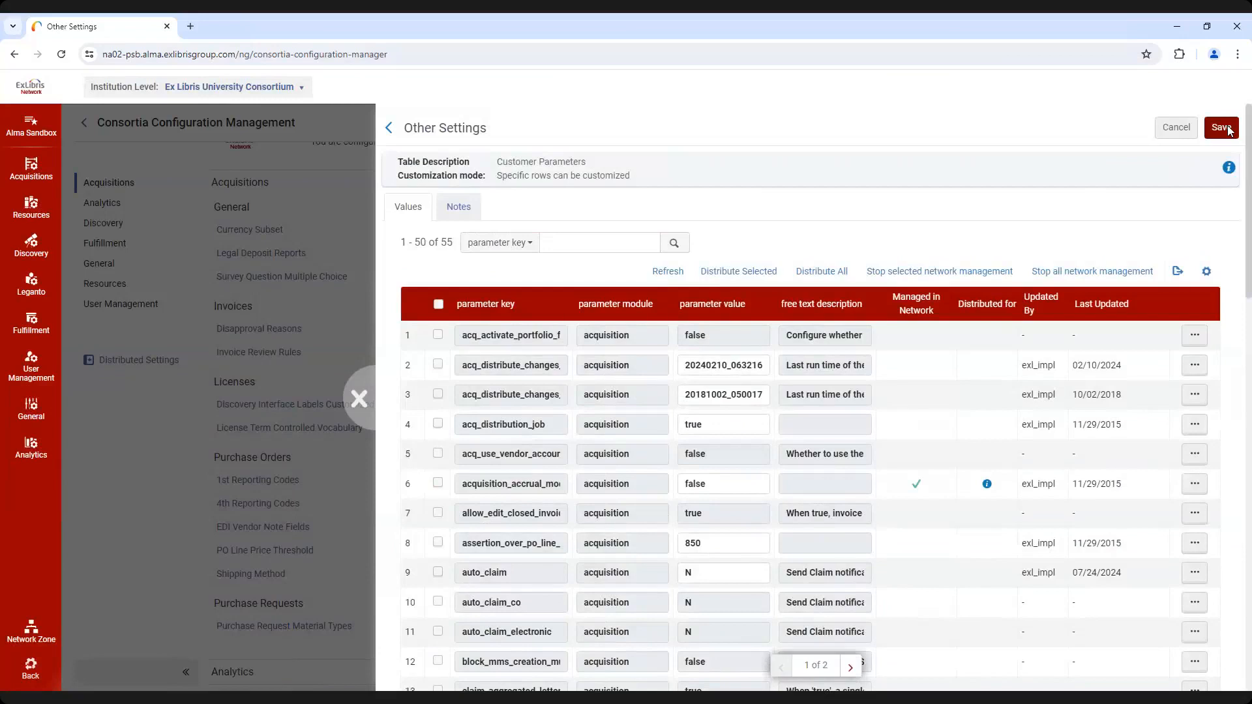
Distribute only the auto_claim parameter to all members and refresh the distribution status
left_click(438, 572)
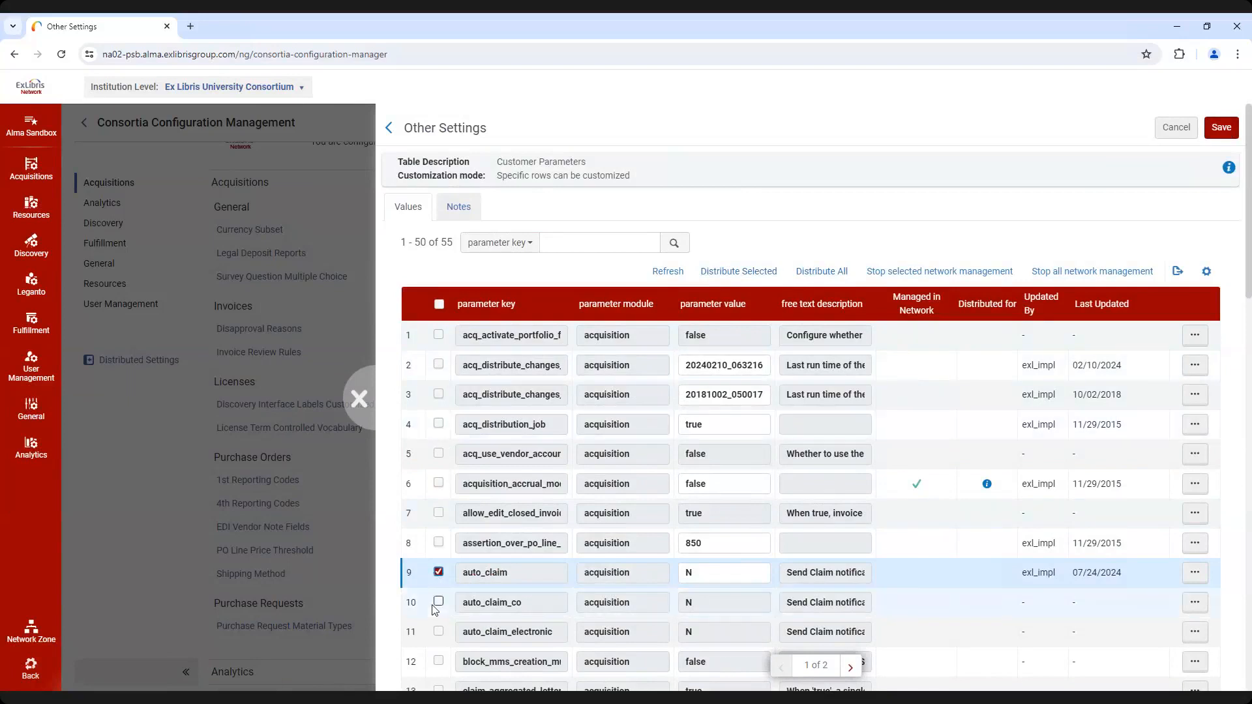
left_click(739, 271)
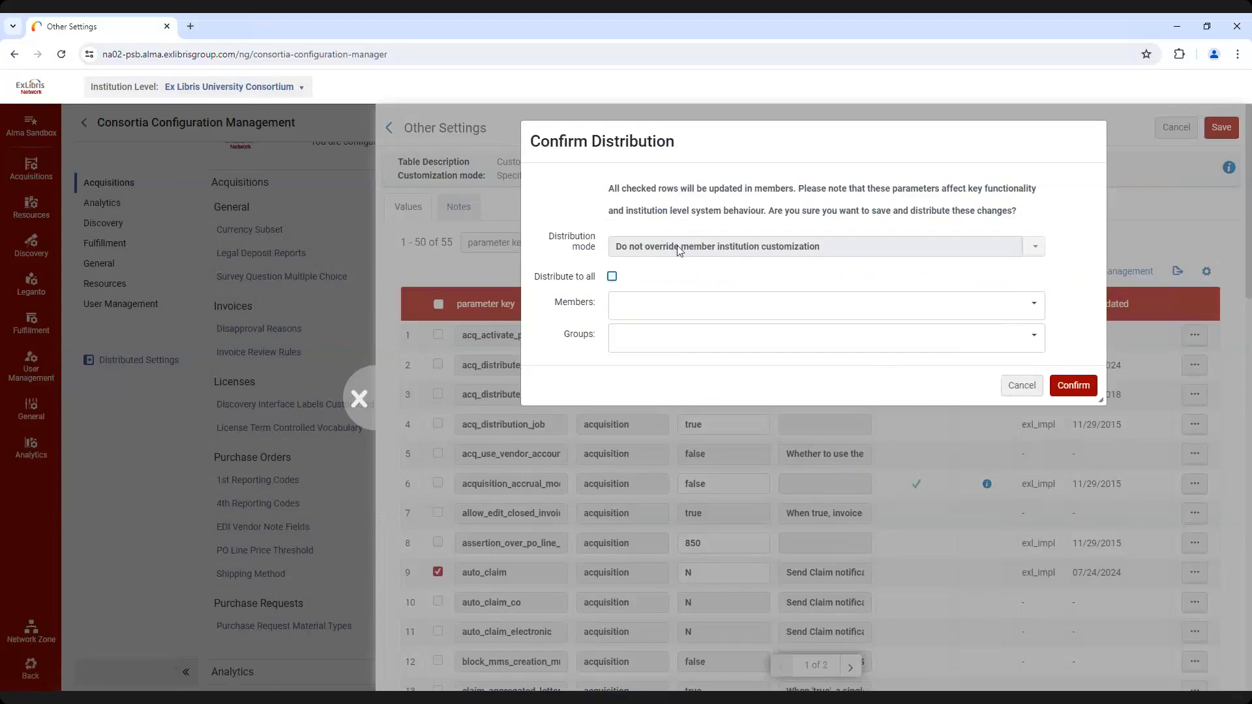
left_click(613, 278)
left_click(1070, 387)
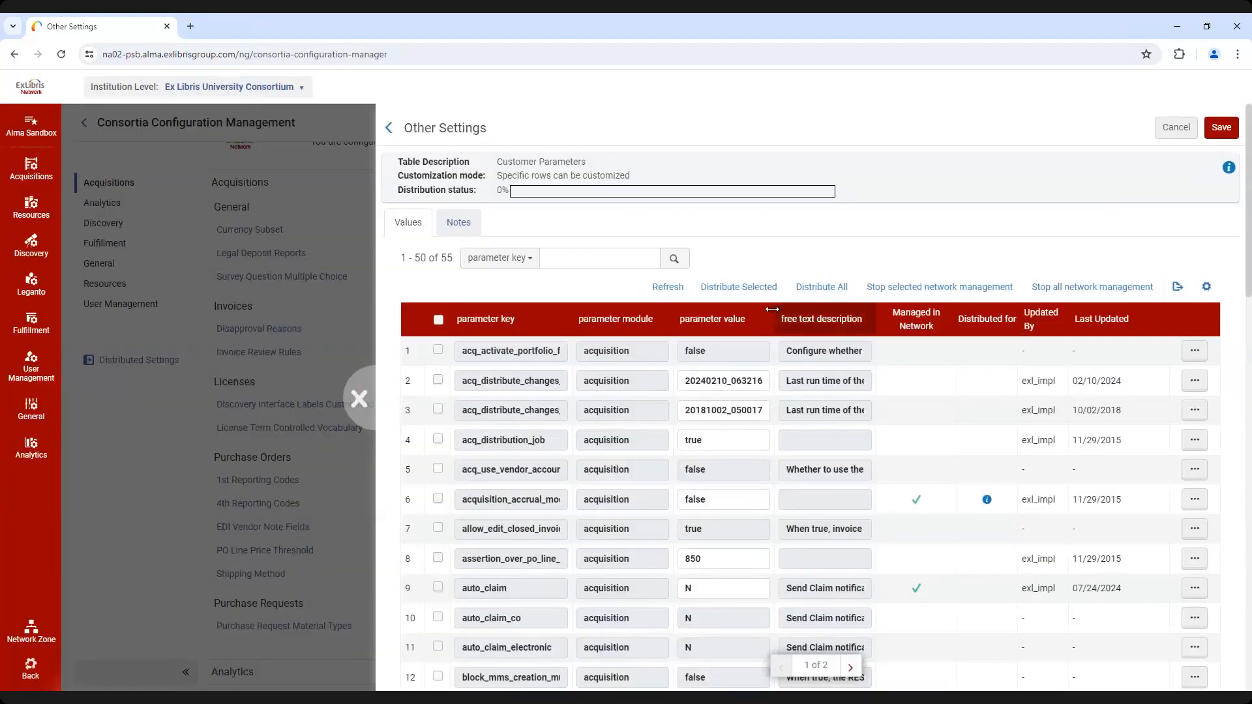
left_click(667, 288)
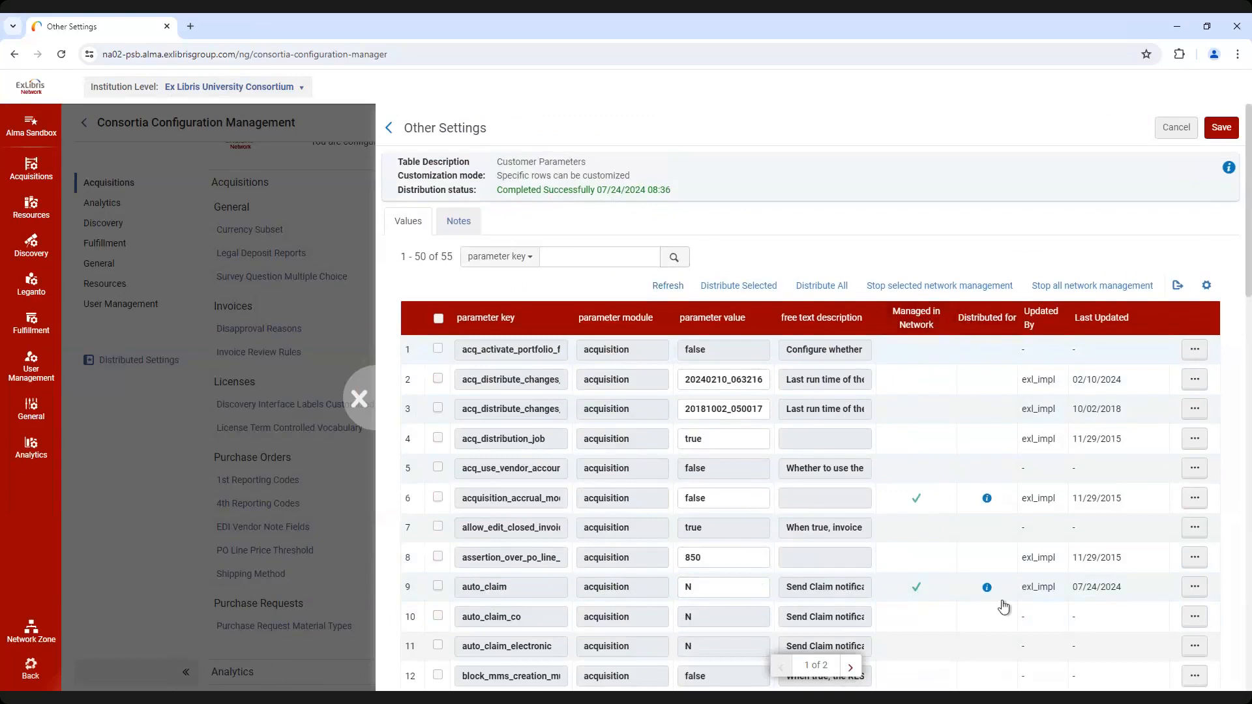
Check which members auto_claim is distributed for, and inspect its row at Alma University with the Updated By column widened
mouse_move(987, 591)
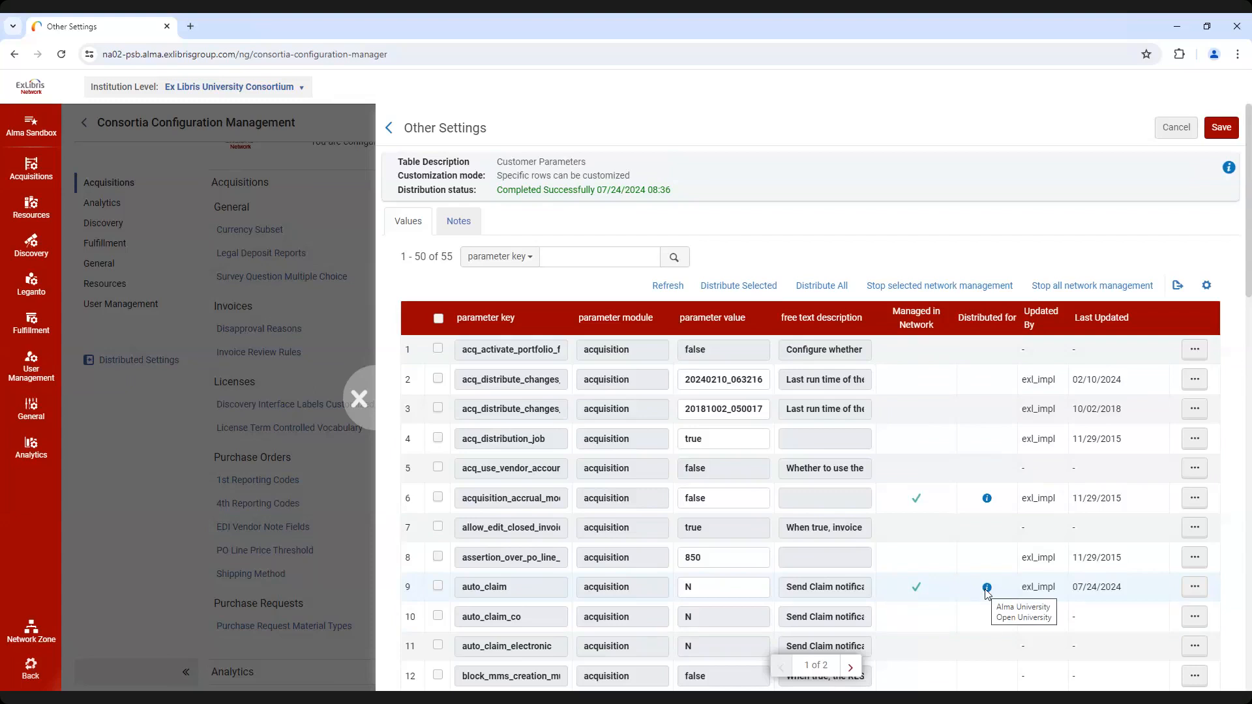
left_click(208, 88)
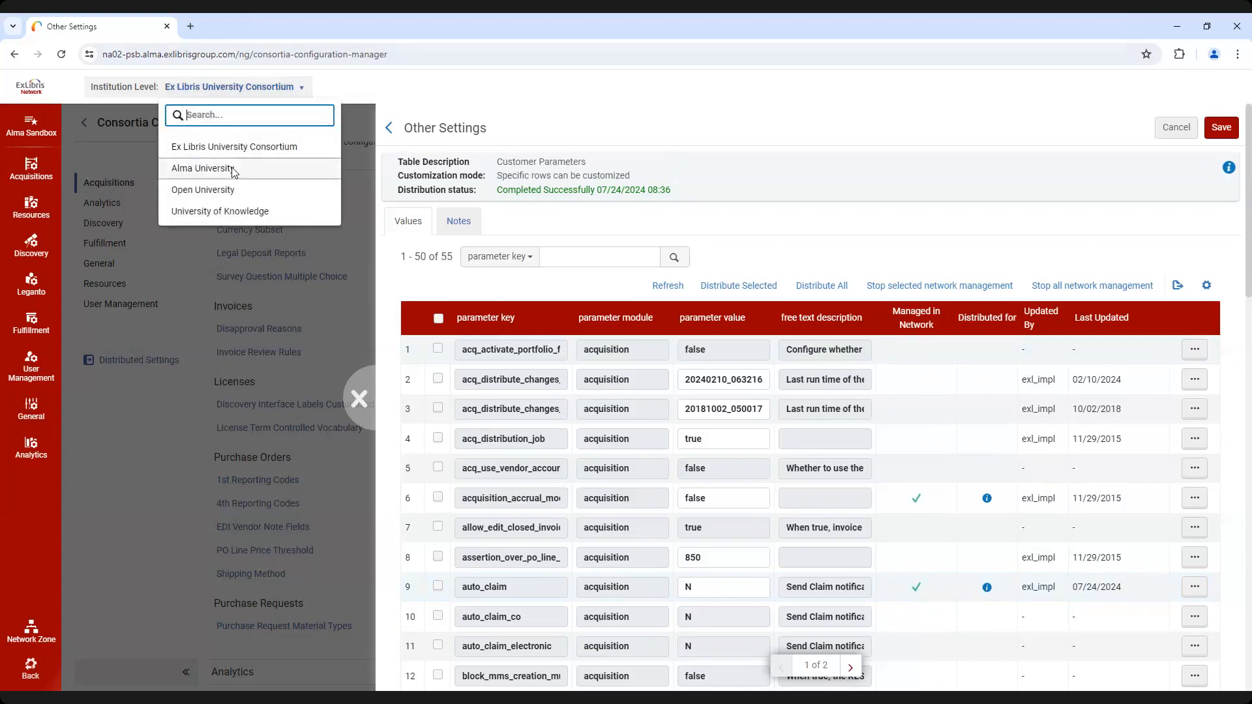
left_click(233, 168)
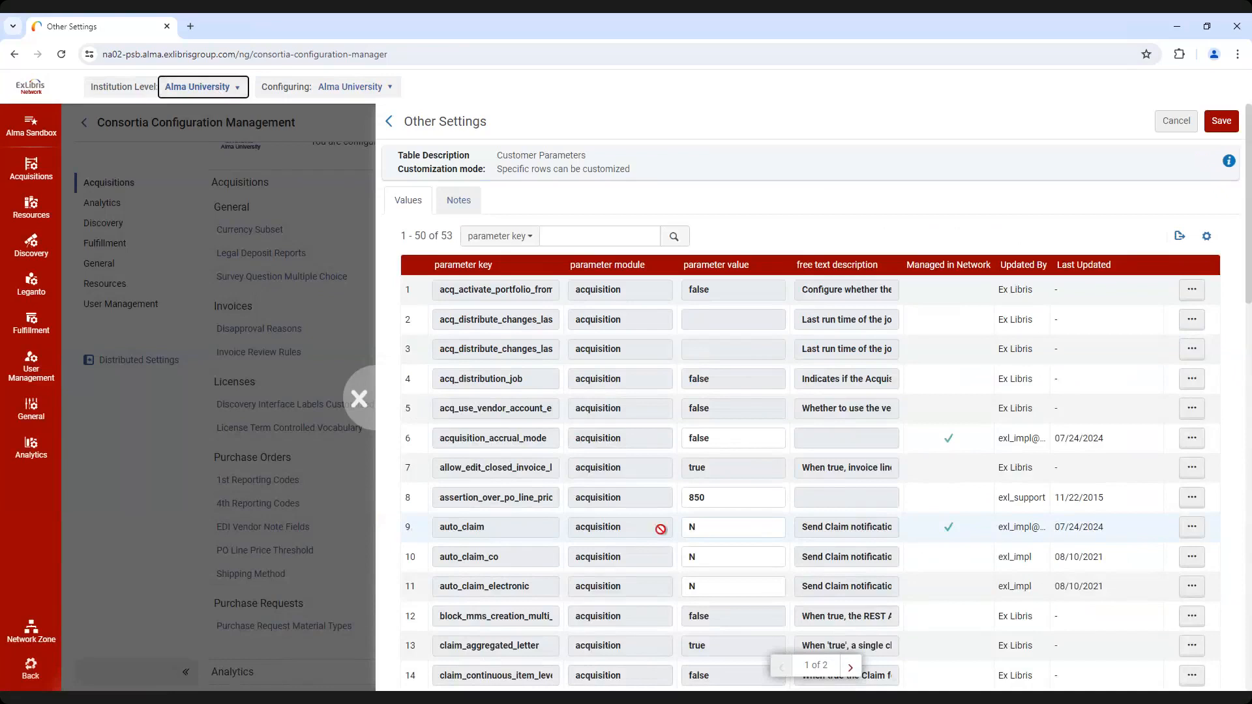
left_click(698, 528)
left_click_drag(996, 268, 1007, 269)
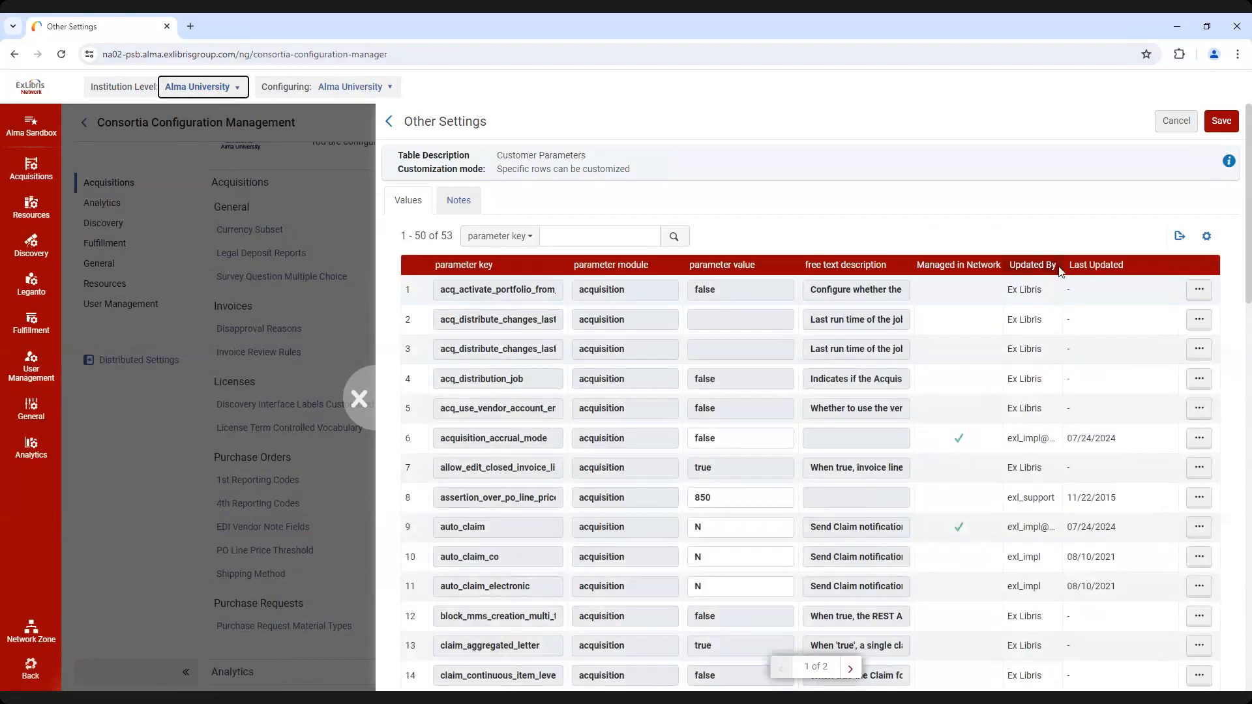
left_click_drag(1069, 270, 1114, 282)
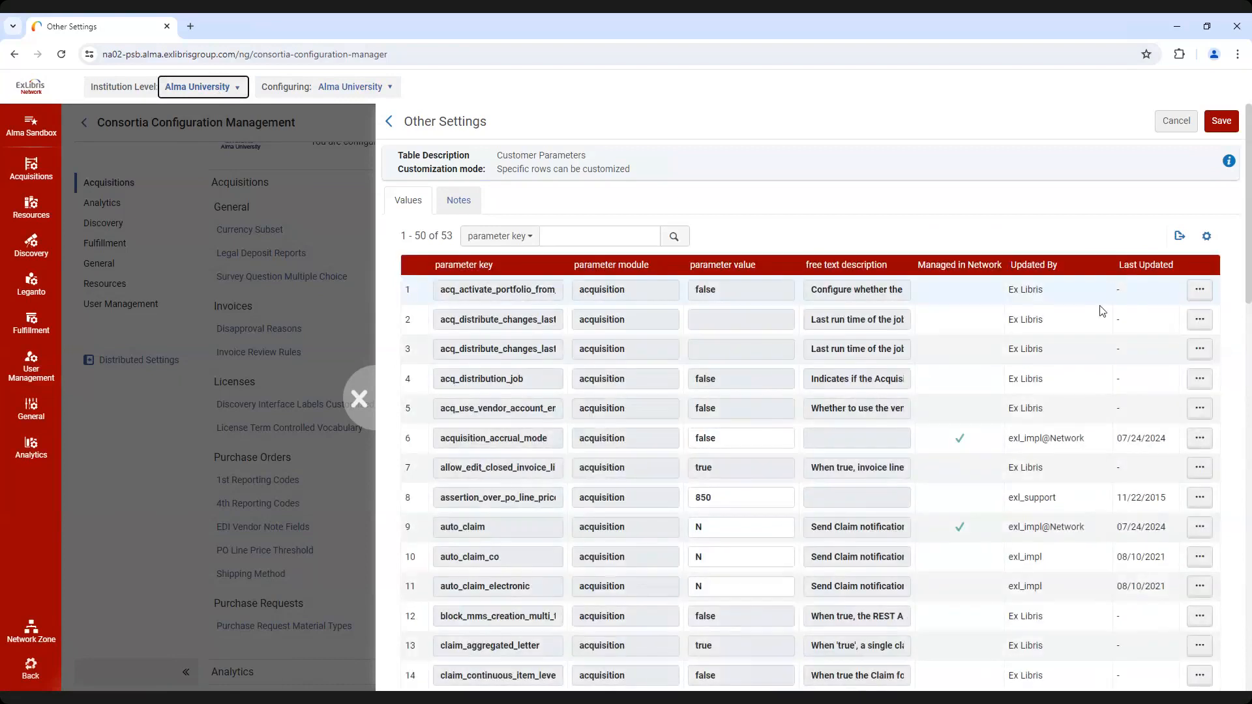
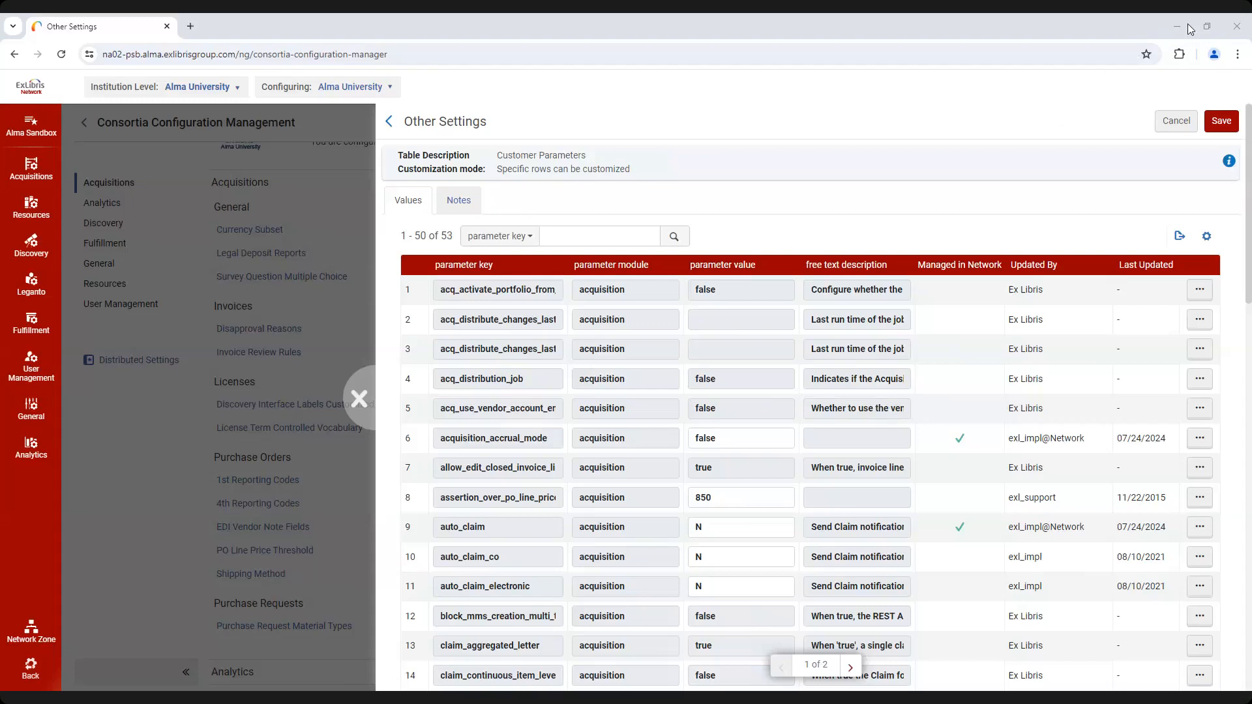
Switch the institution level to Ex Libris University Consortium, set the Distributed Settings mode to Imposed, and save
left_click(364, 402)
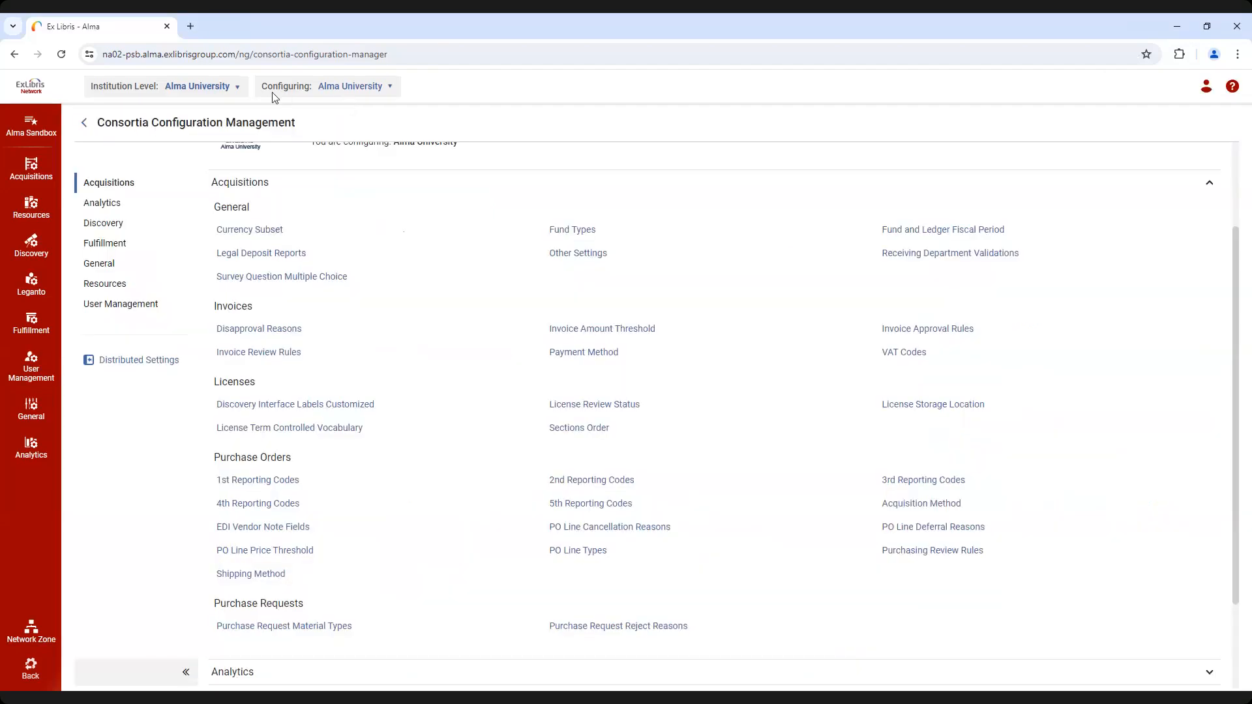
left_click(235, 93)
left_click(235, 142)
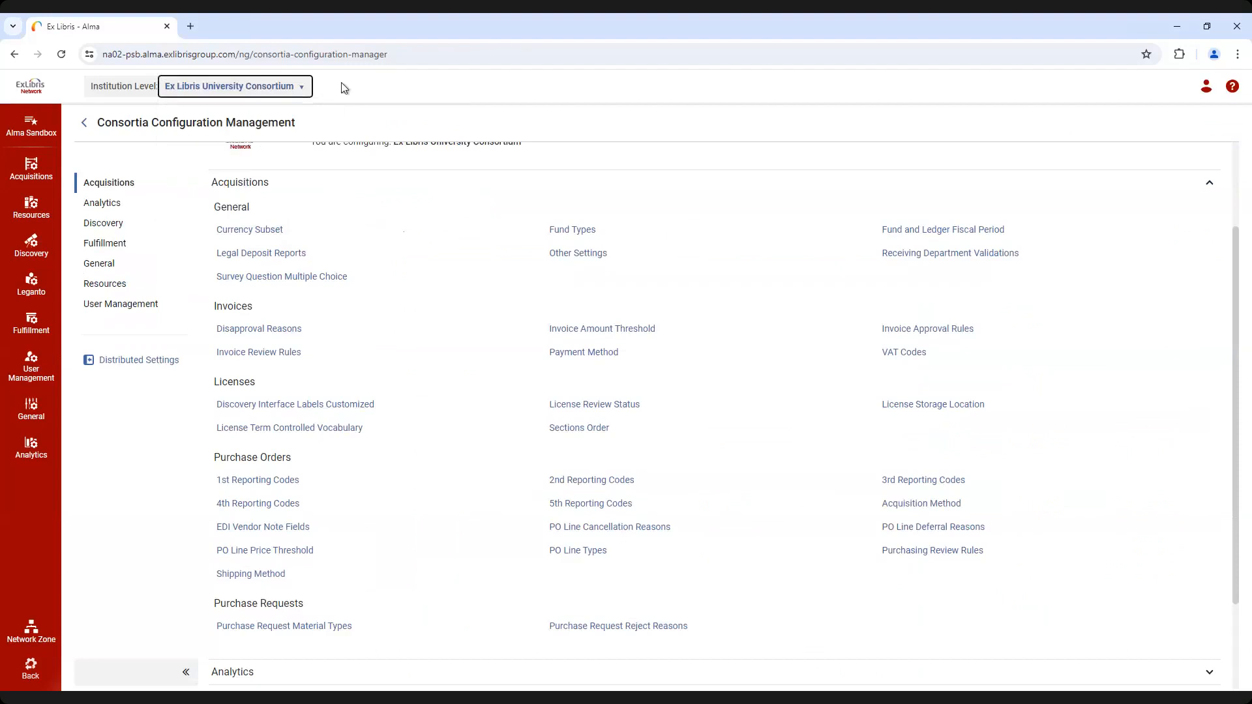
left_click(150, 363)
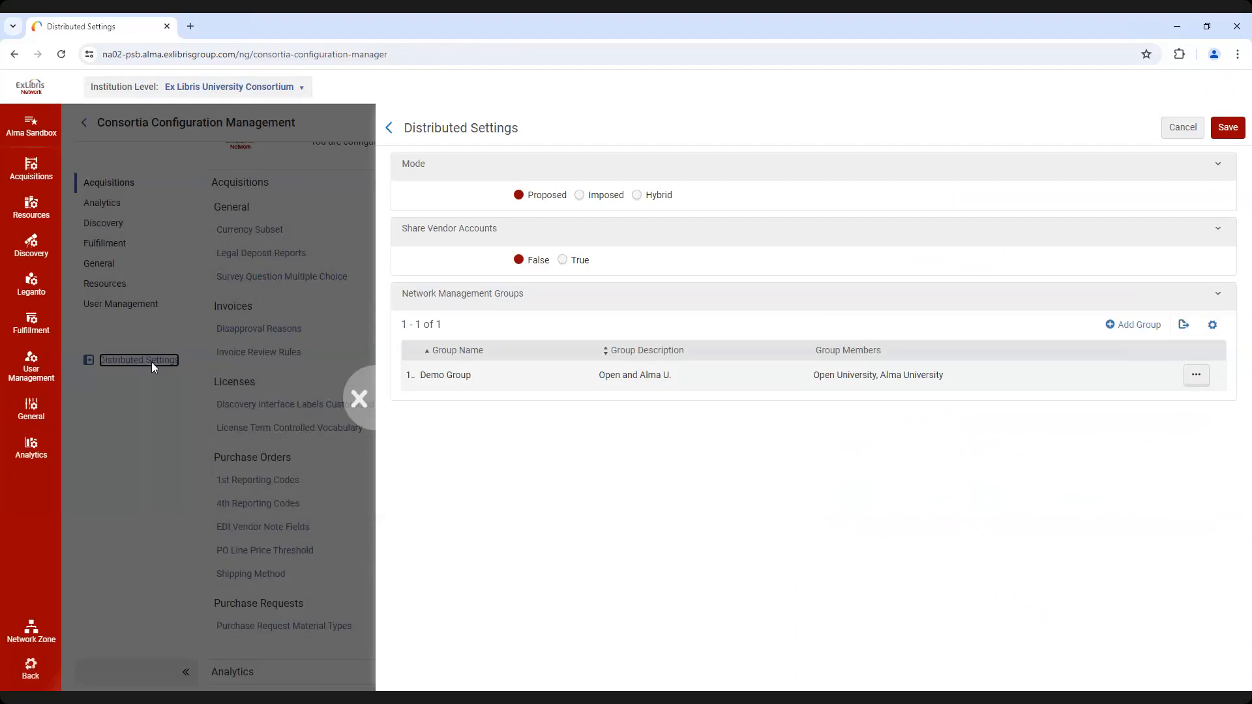
left_click(580, 195)
left_click(1228, 129)
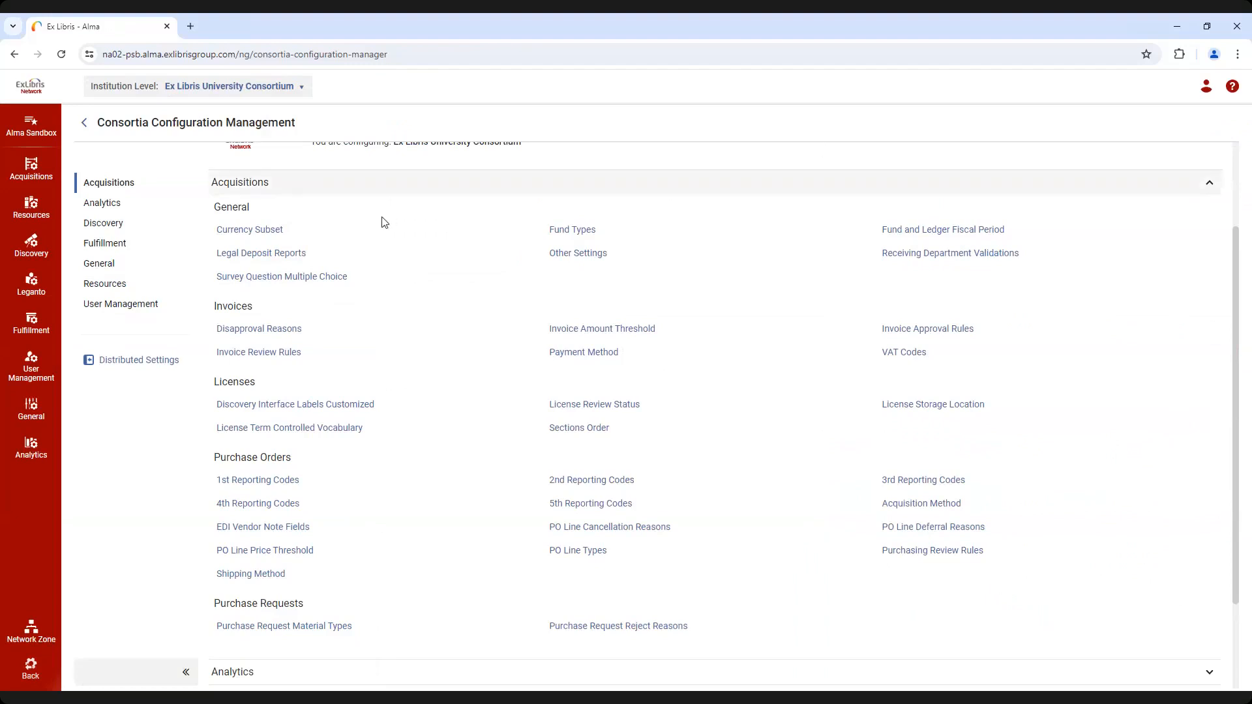
Check which members the consortium's Currency Subset table is distributed for, and inspect the same table at Alma University
left_click(271, 232)
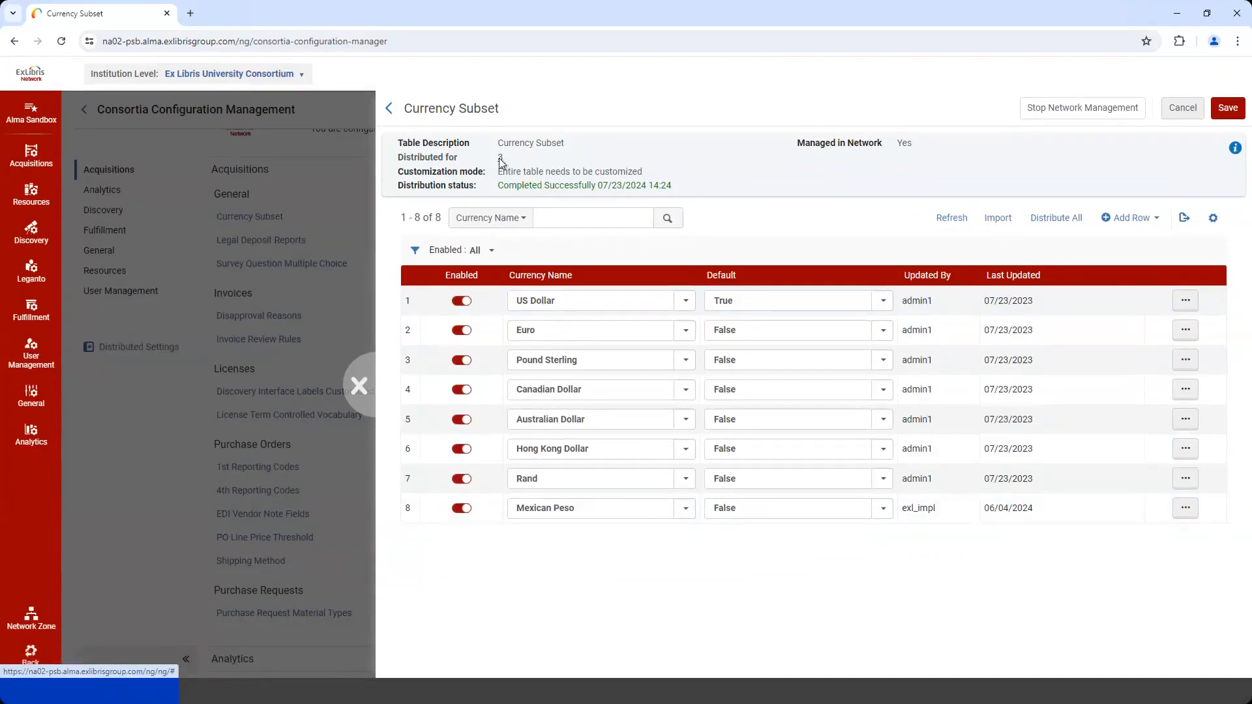
left_click(500, 170)
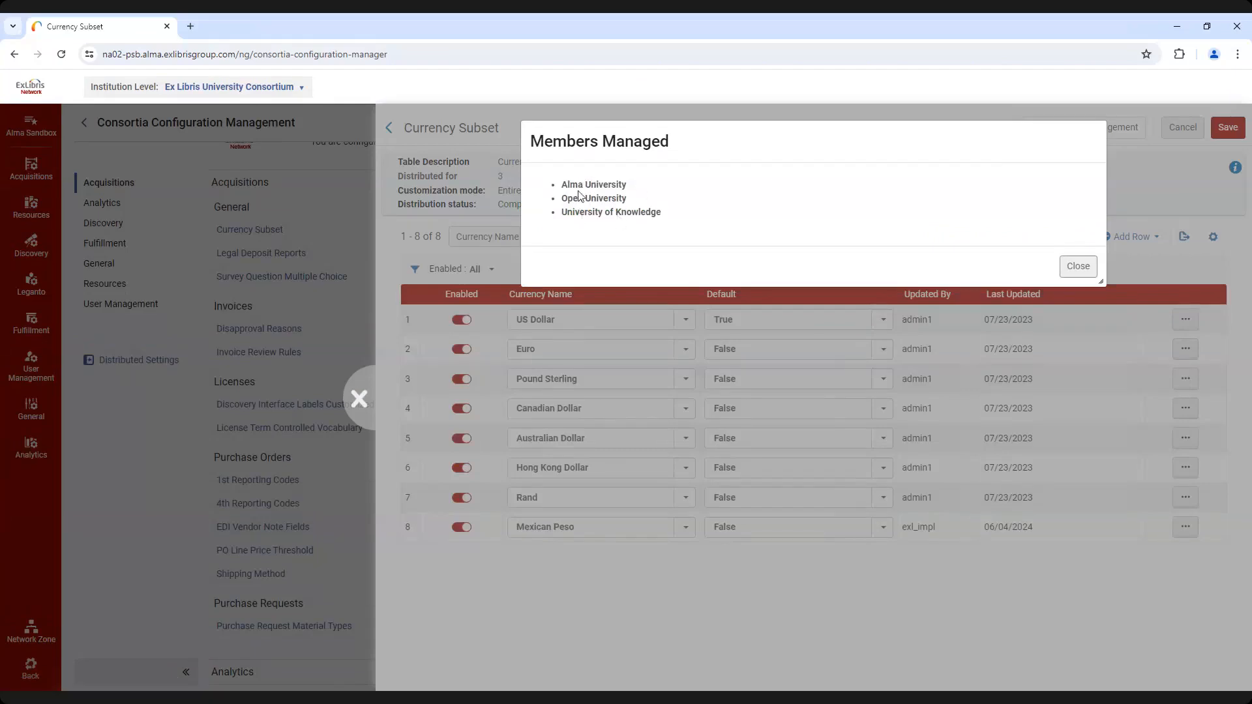
left_click(1076, 268)
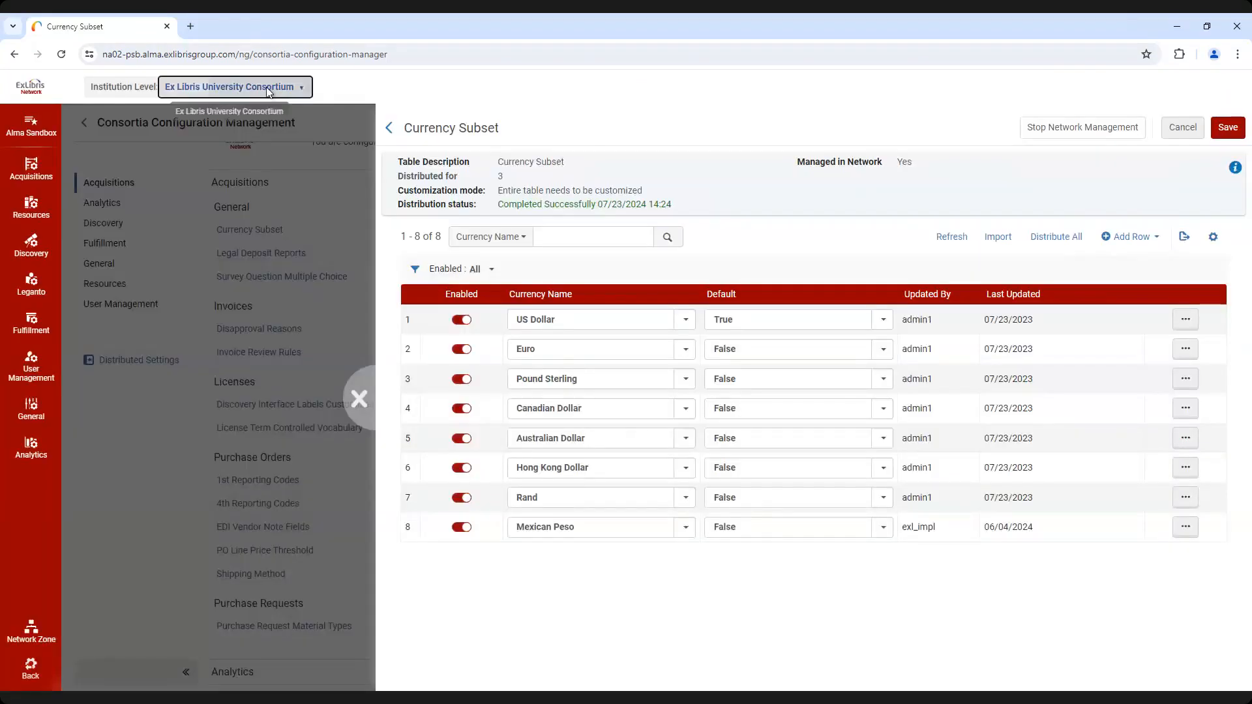
left_click(267, 90)
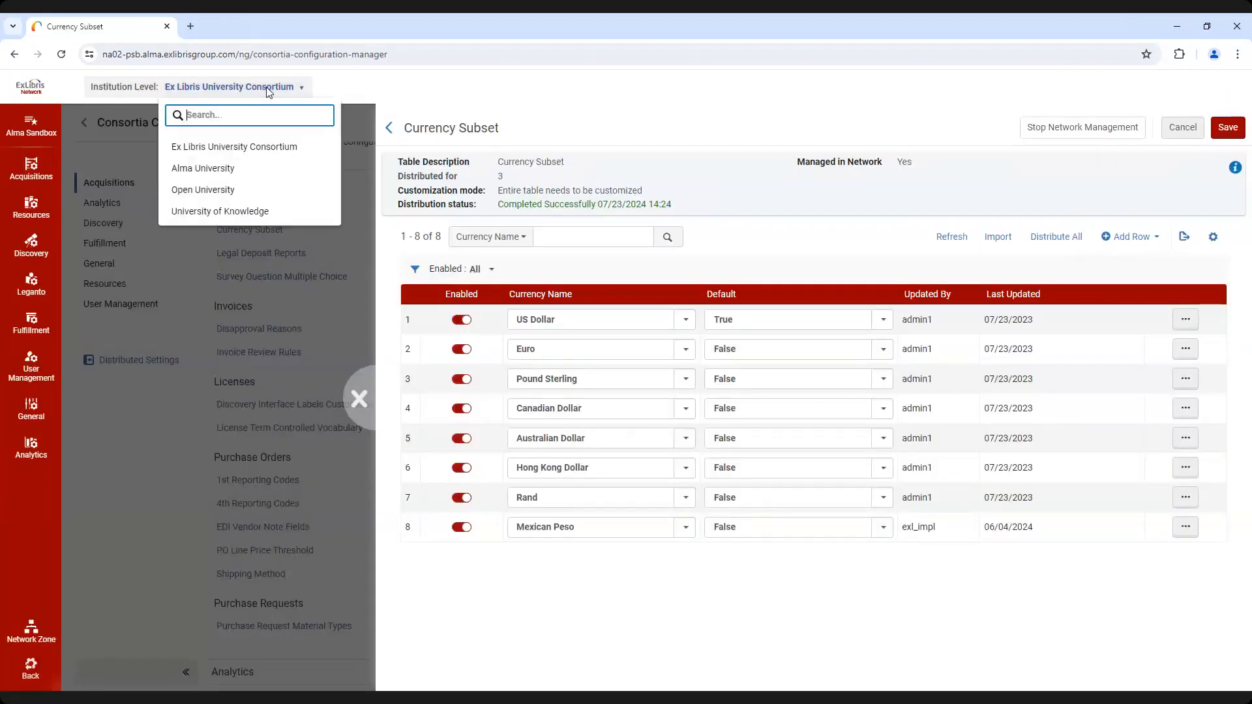
left_click(242, 169)
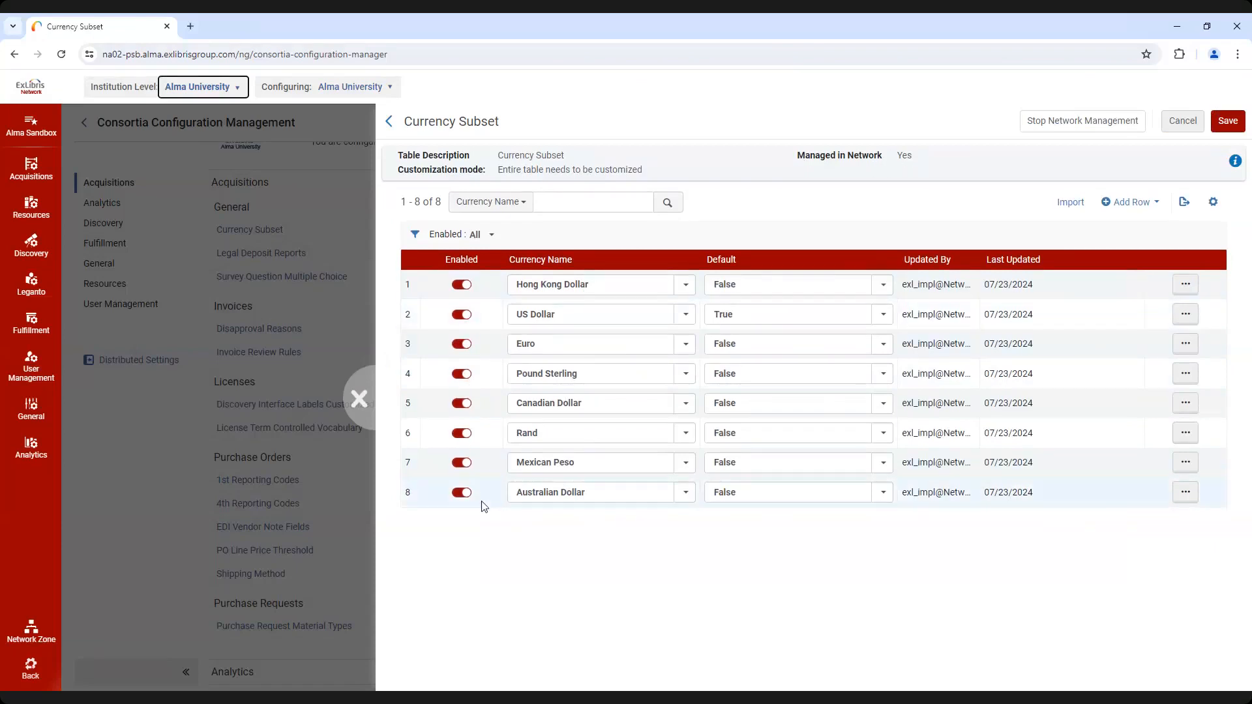
Return to Ex Libris University Consortium and add the currency Yen, with Default set to False, to the Currency Subset table
left_click(213, 95)
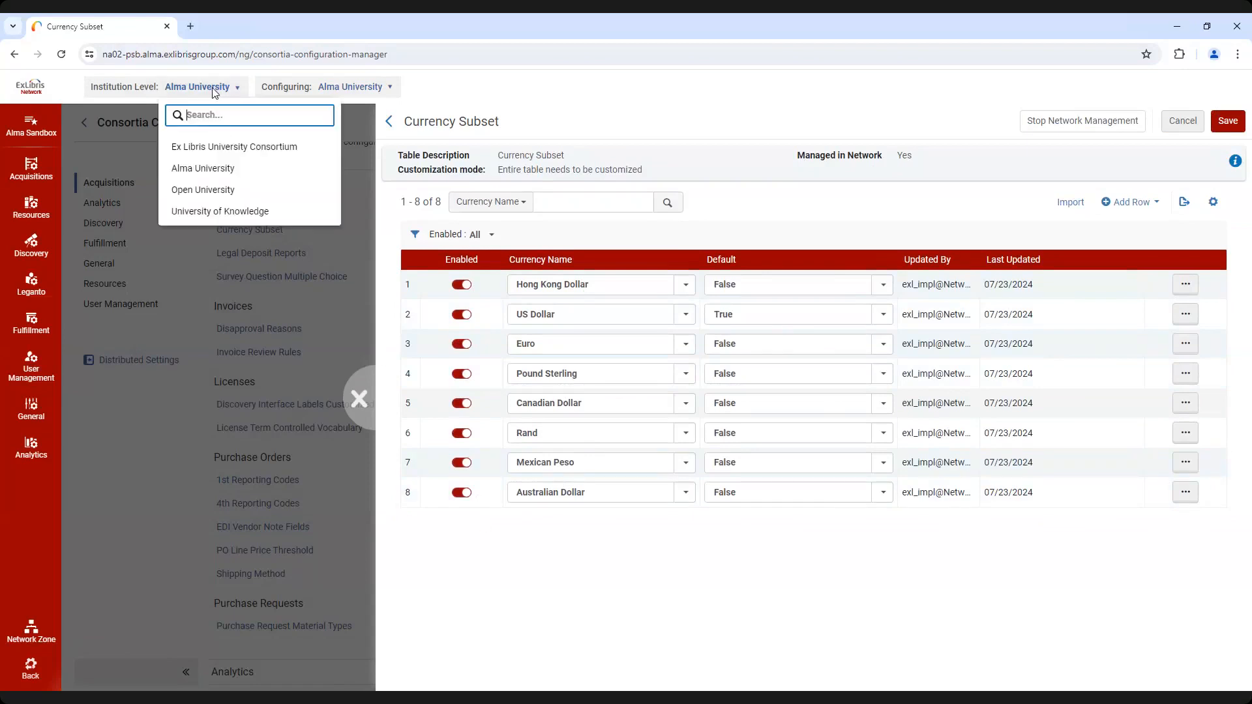
left_click(220, 148)
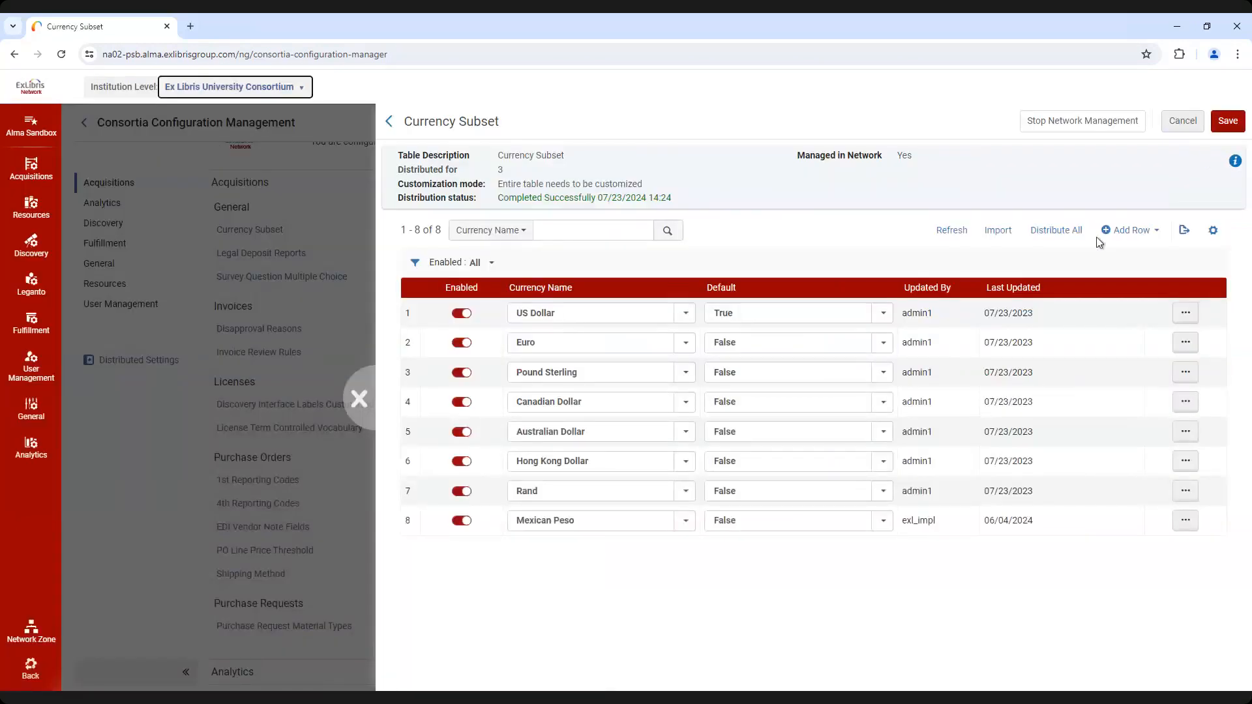
left_click(1132, 235)
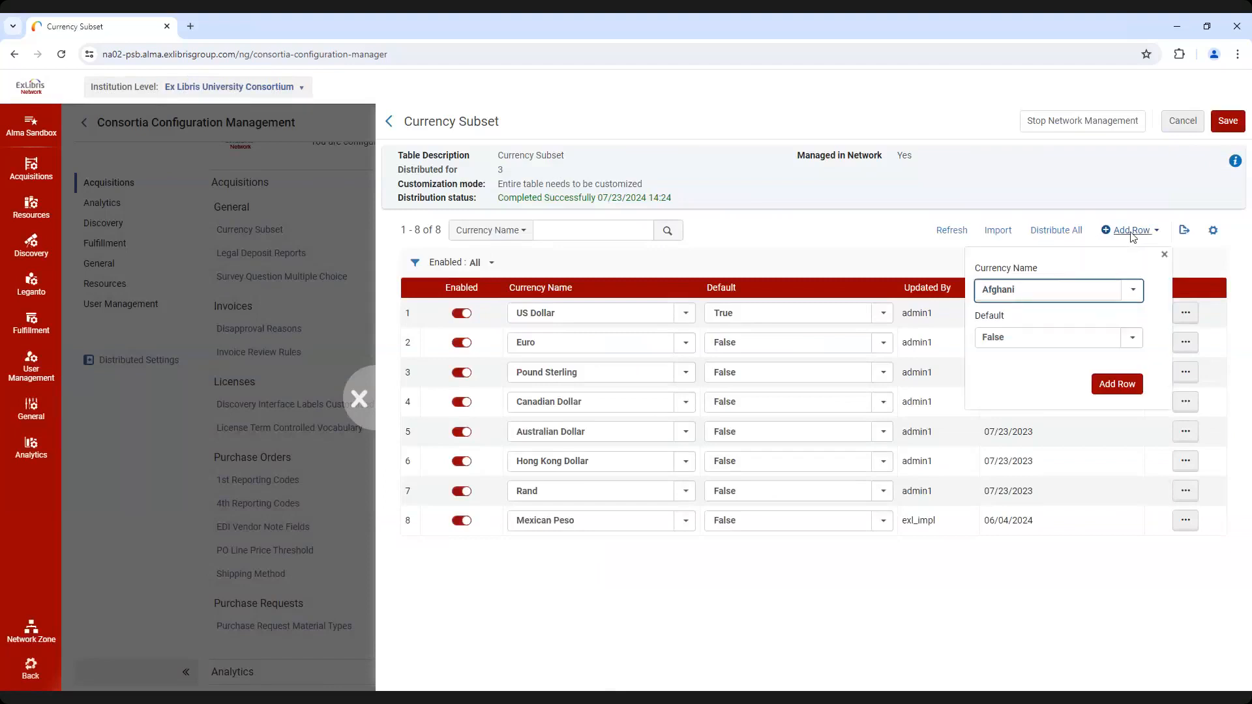
left_click(1046, 291)
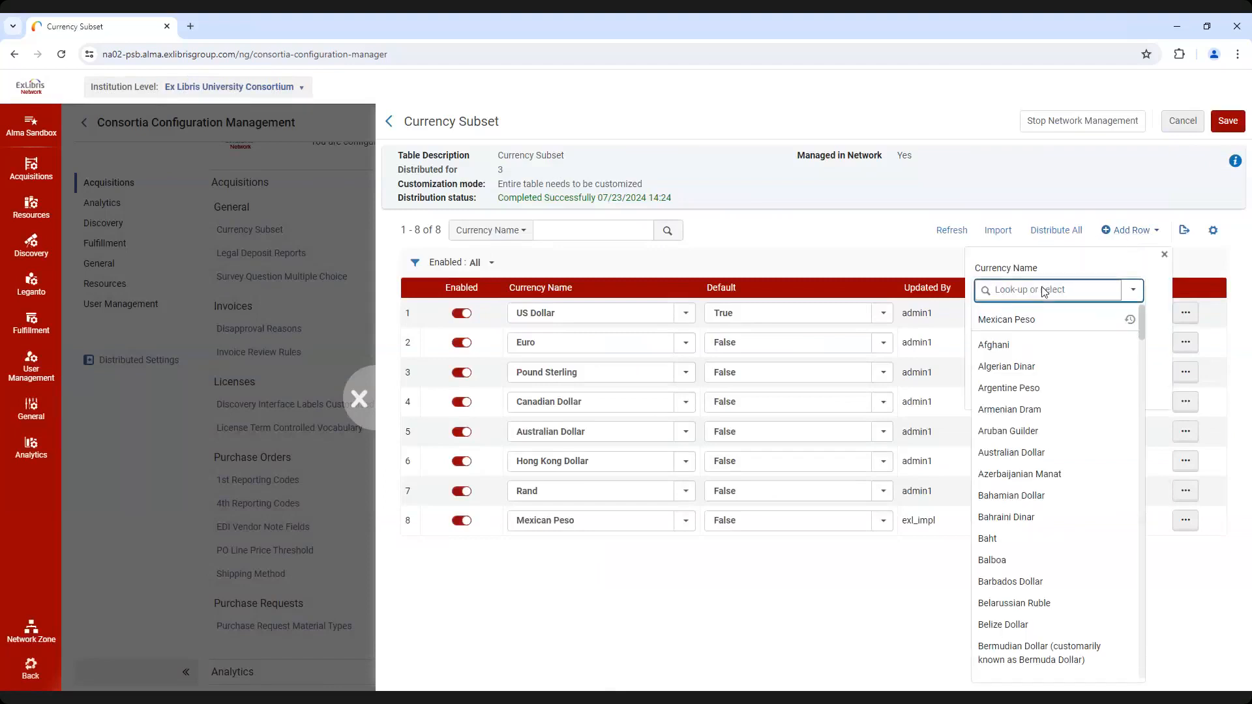
type("yen")
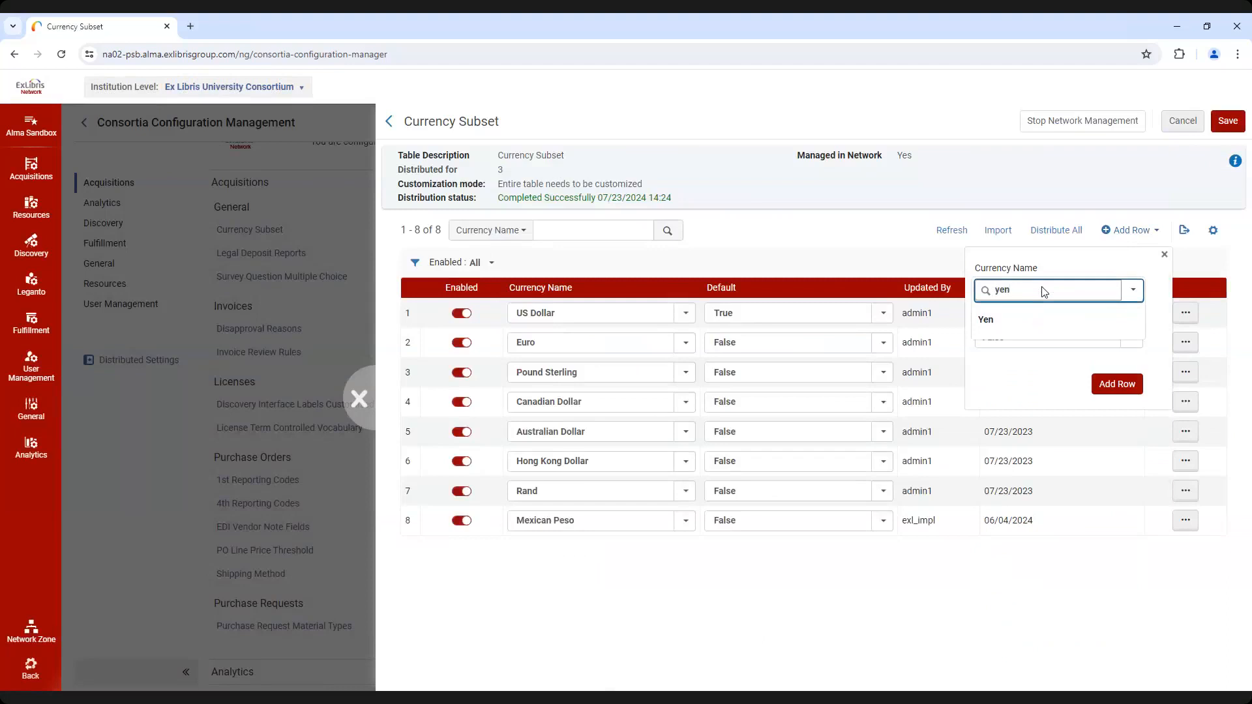
left_click(1028, 319)
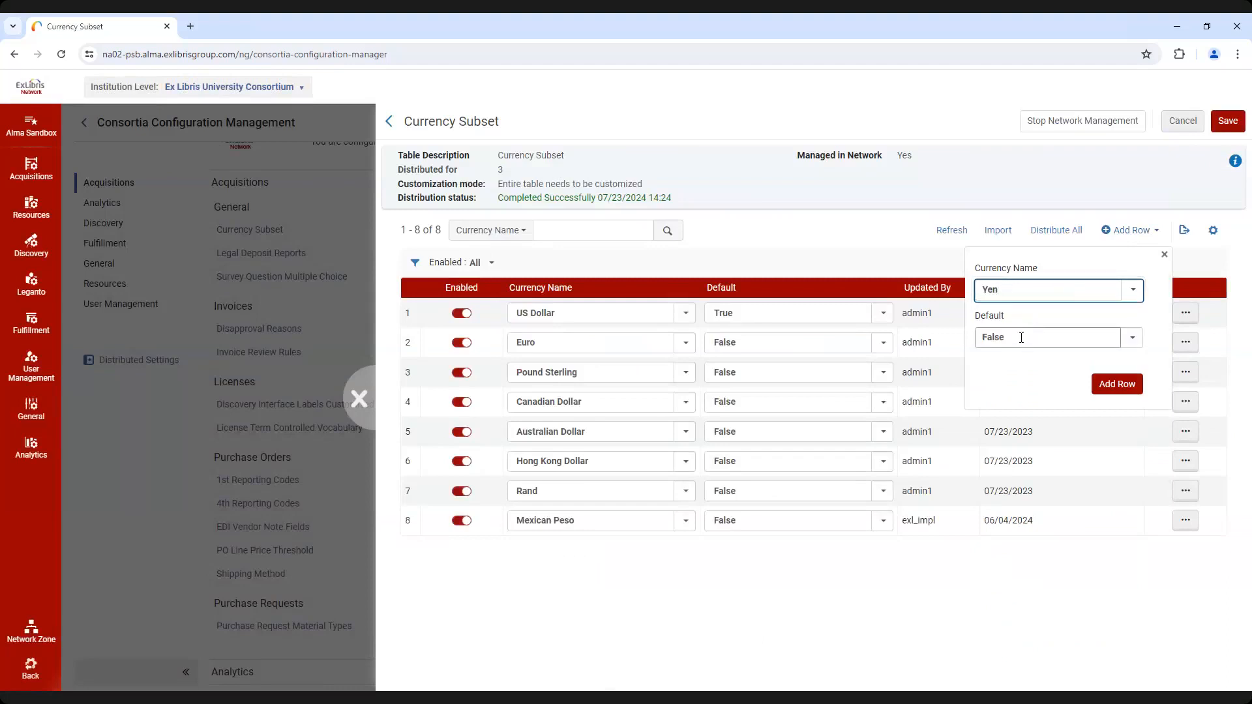
left_click(1115, 386)
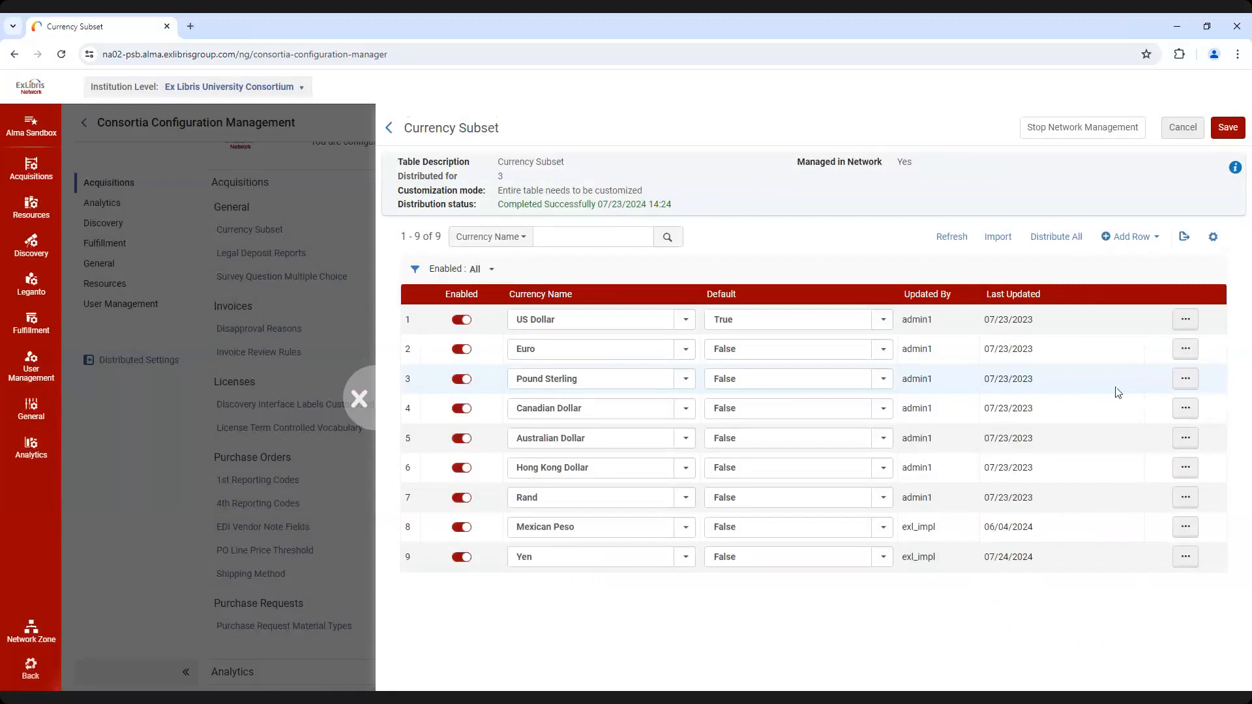
left_click(1227, 130)
Distribute the Currency Subset table to all members and refresh the distribution status
left_click(1056, 238)
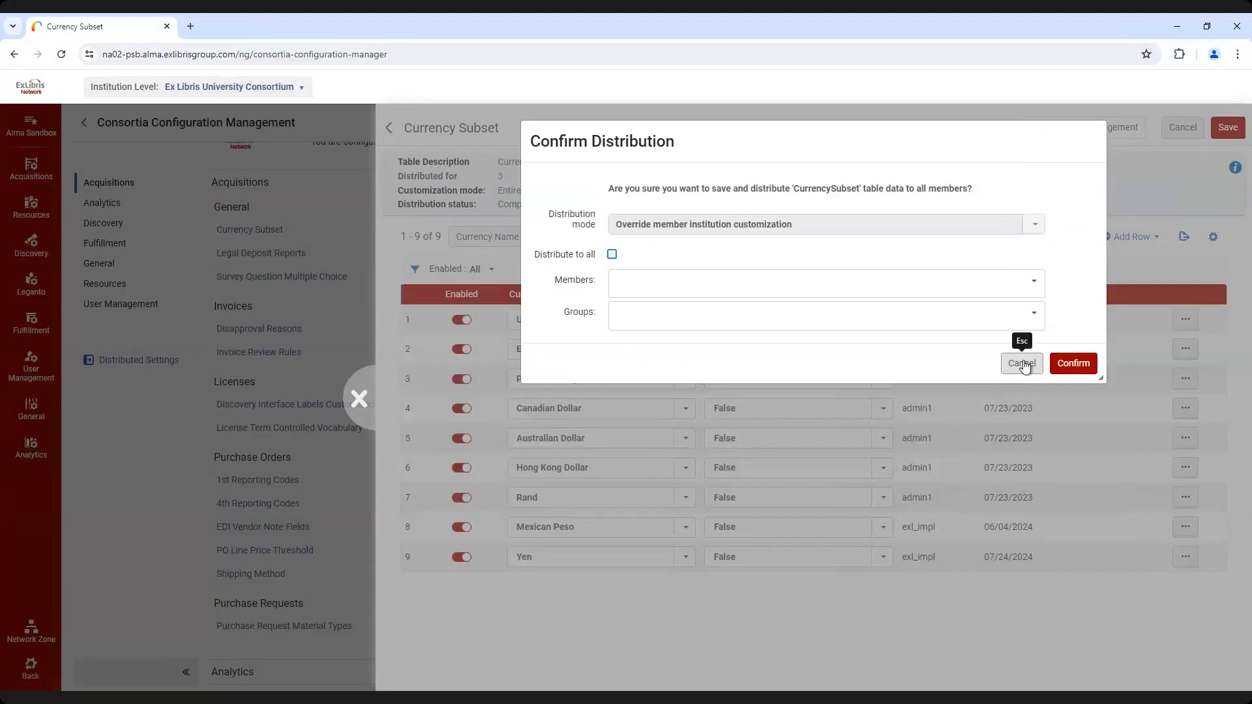
left_click(1023, 363)
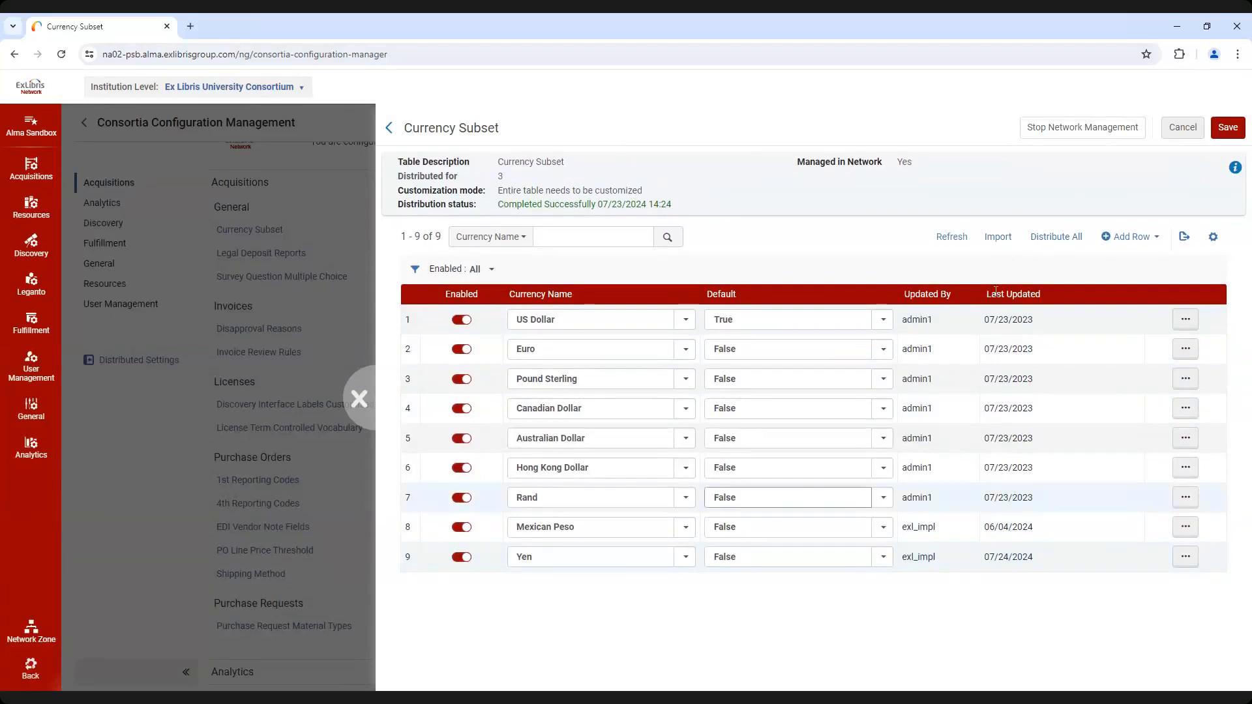
left_click(1052, 239)
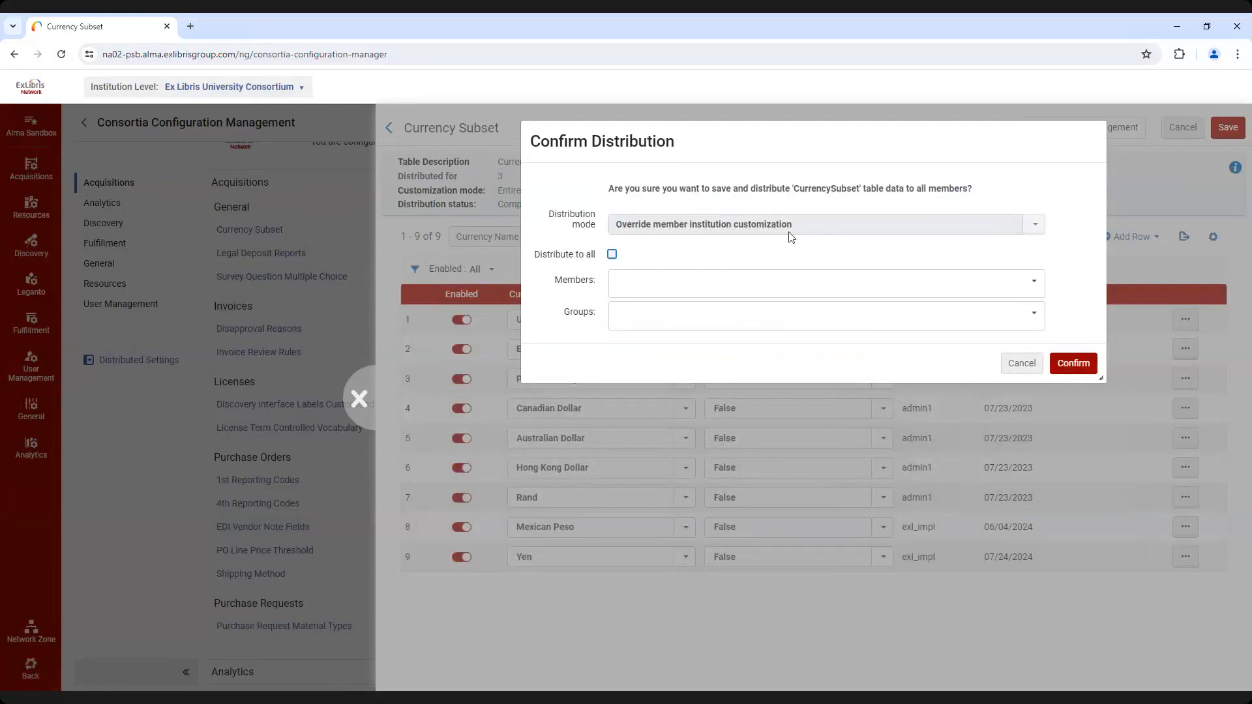
left_click(612, 255)
left_click(1073, 364)
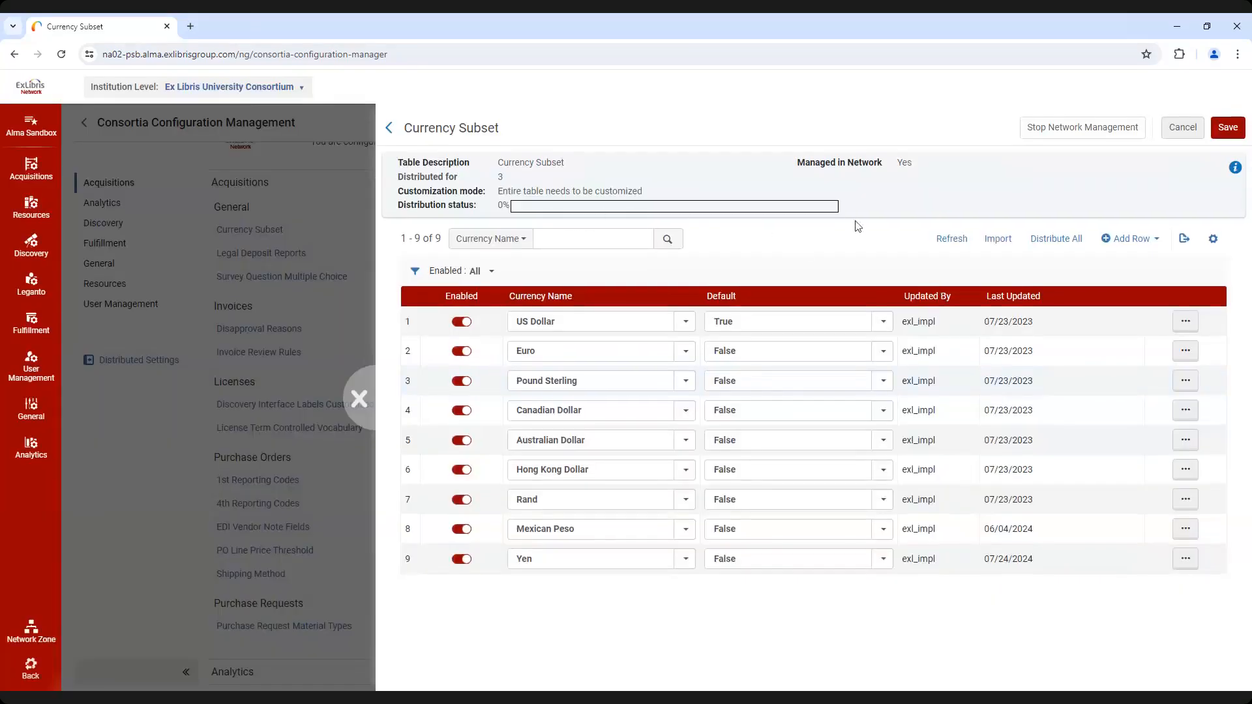
left_click(952, 239)
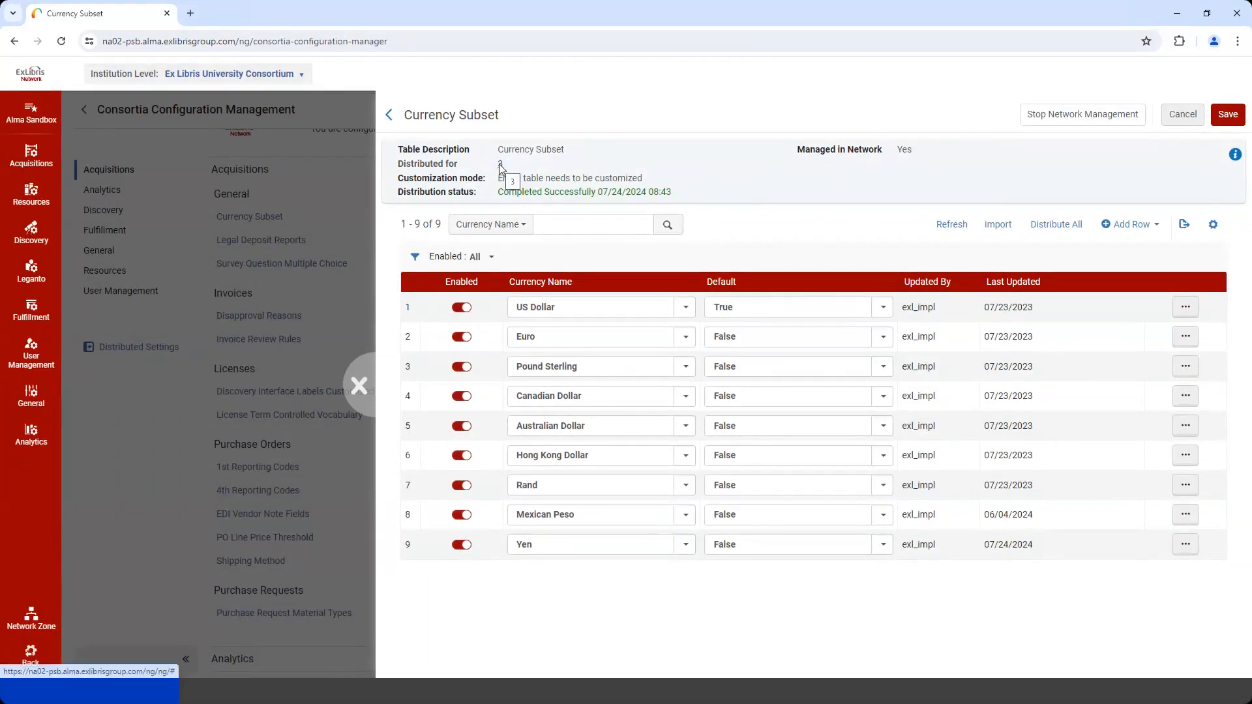
Review the members managed for the Currency Subset table, and inspect its rows at Alma University with the Updated By column widened
left_click(500, 164)
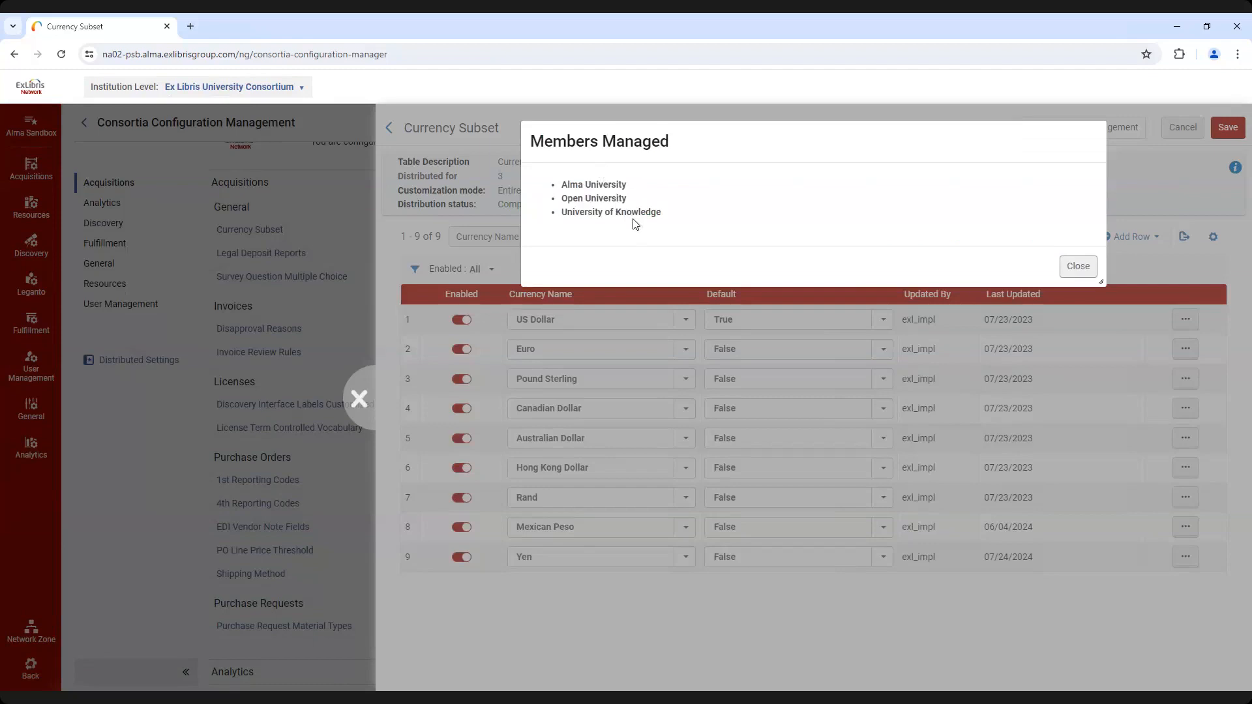
left_click(1079, 266)
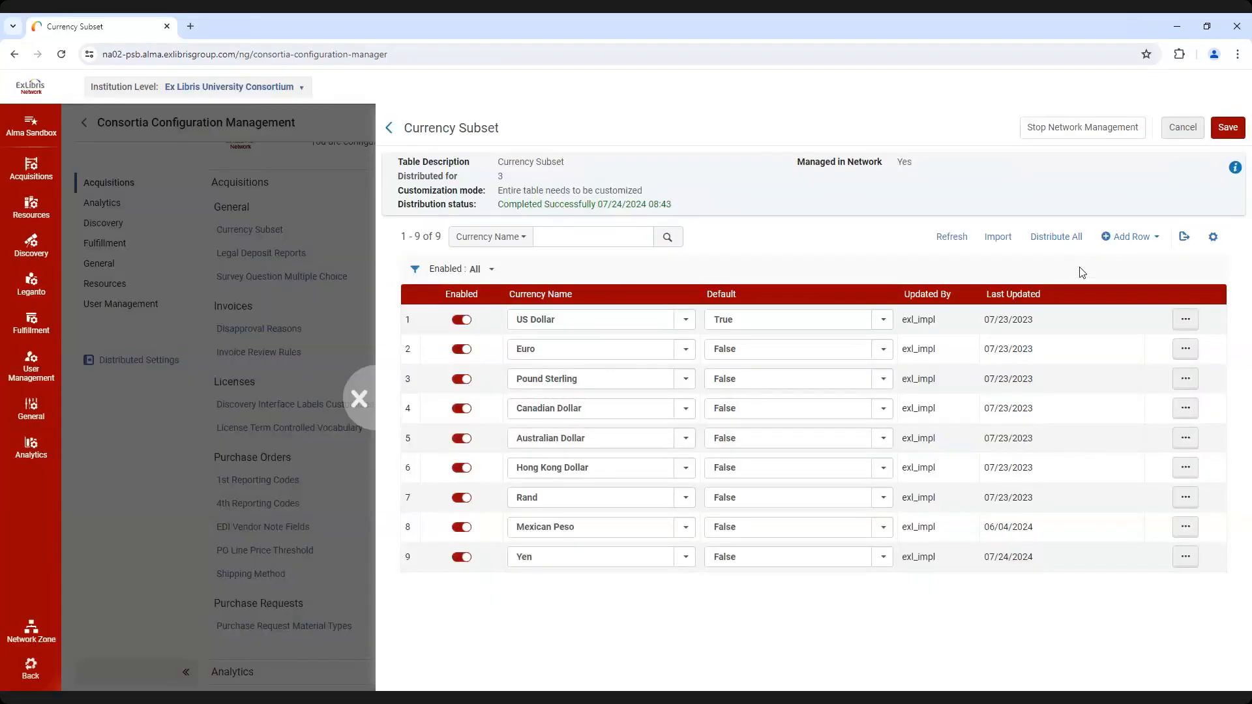
left_click(296, 93)
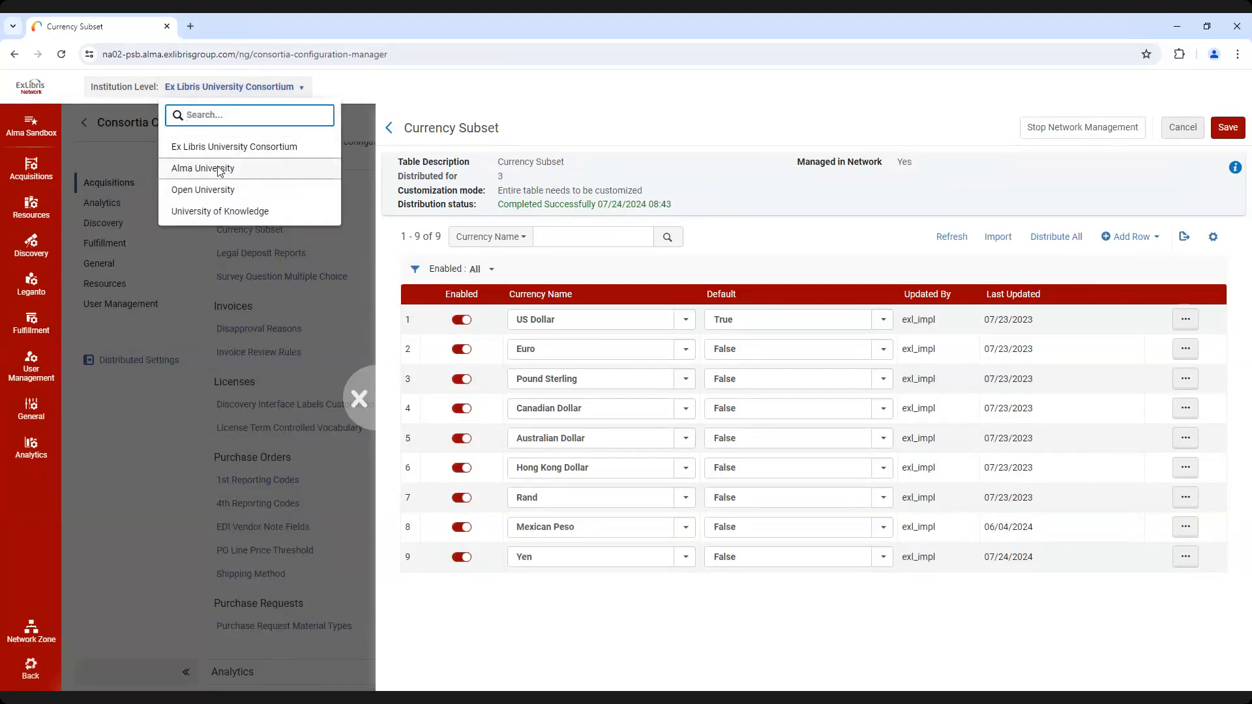
left_click(219, 169)
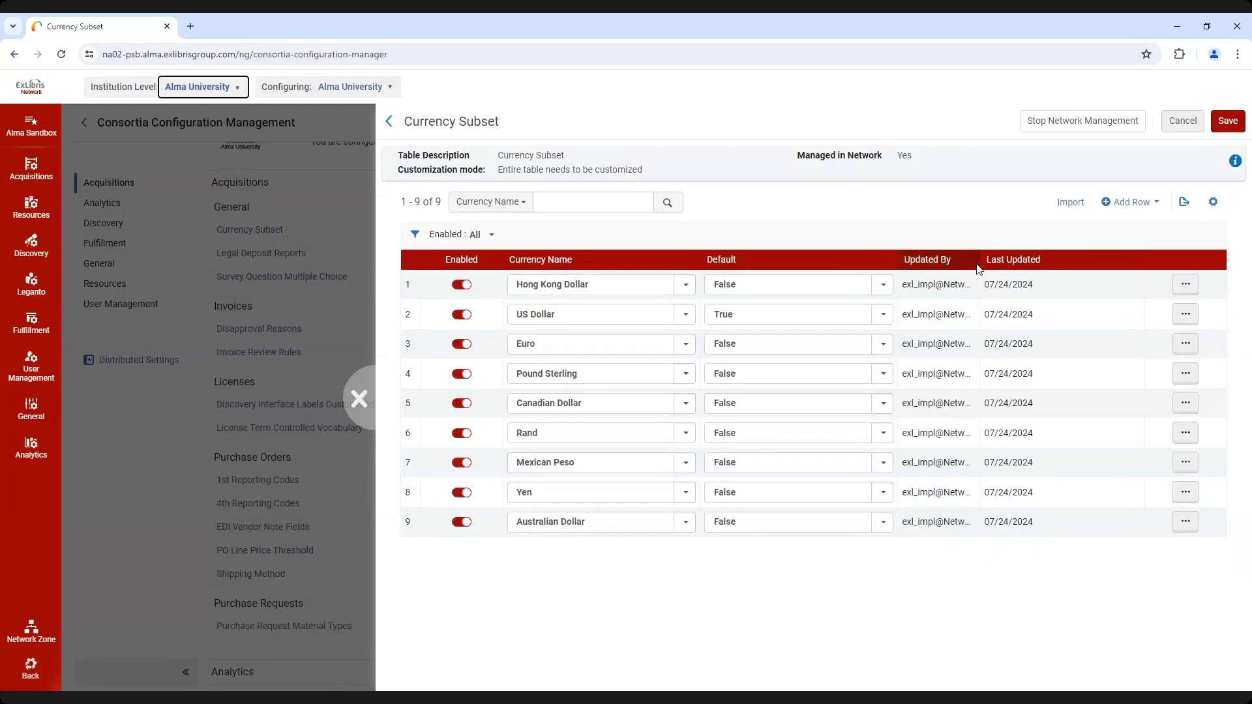
left_click_drag(978, 268, 1003, 268)
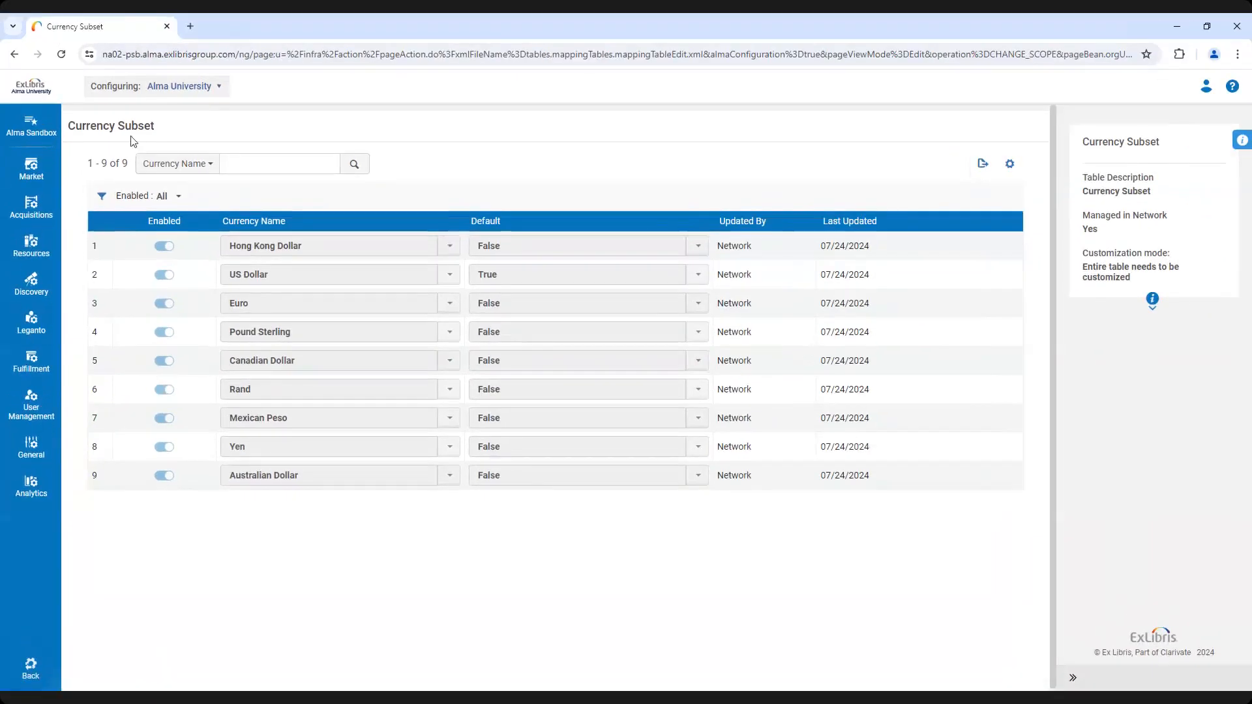
left_click(31, 205)
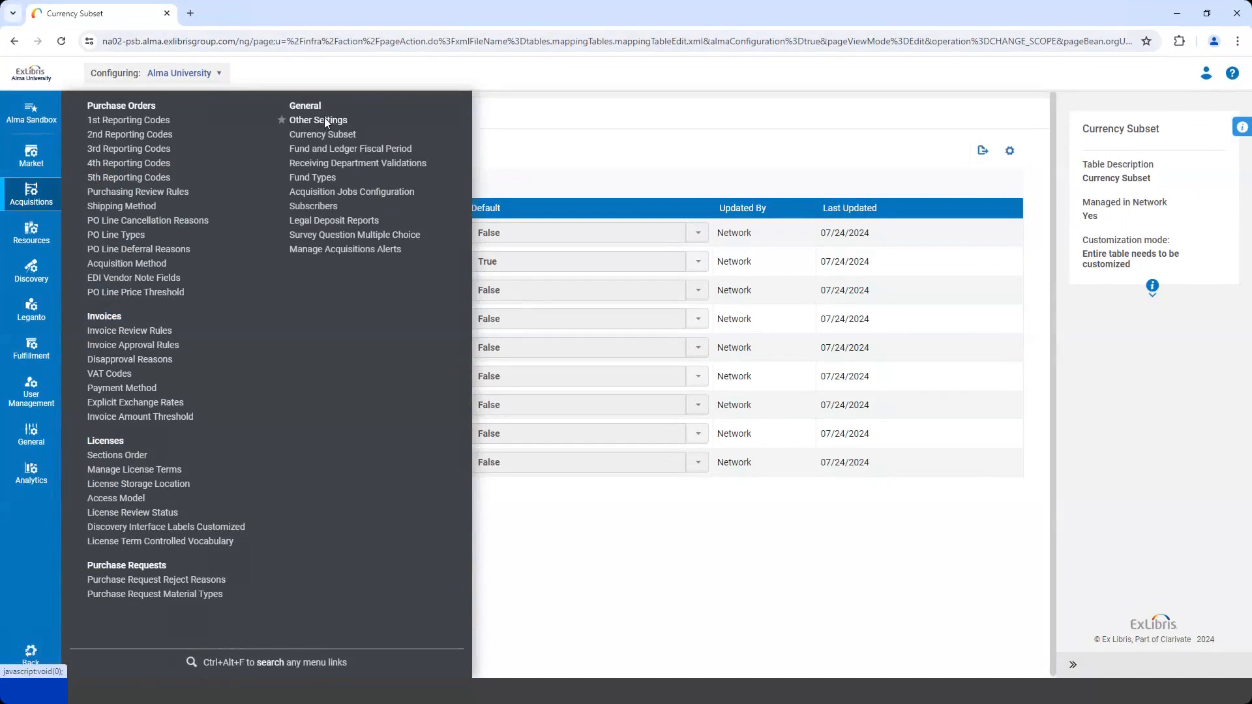
left_click(1090, 131)
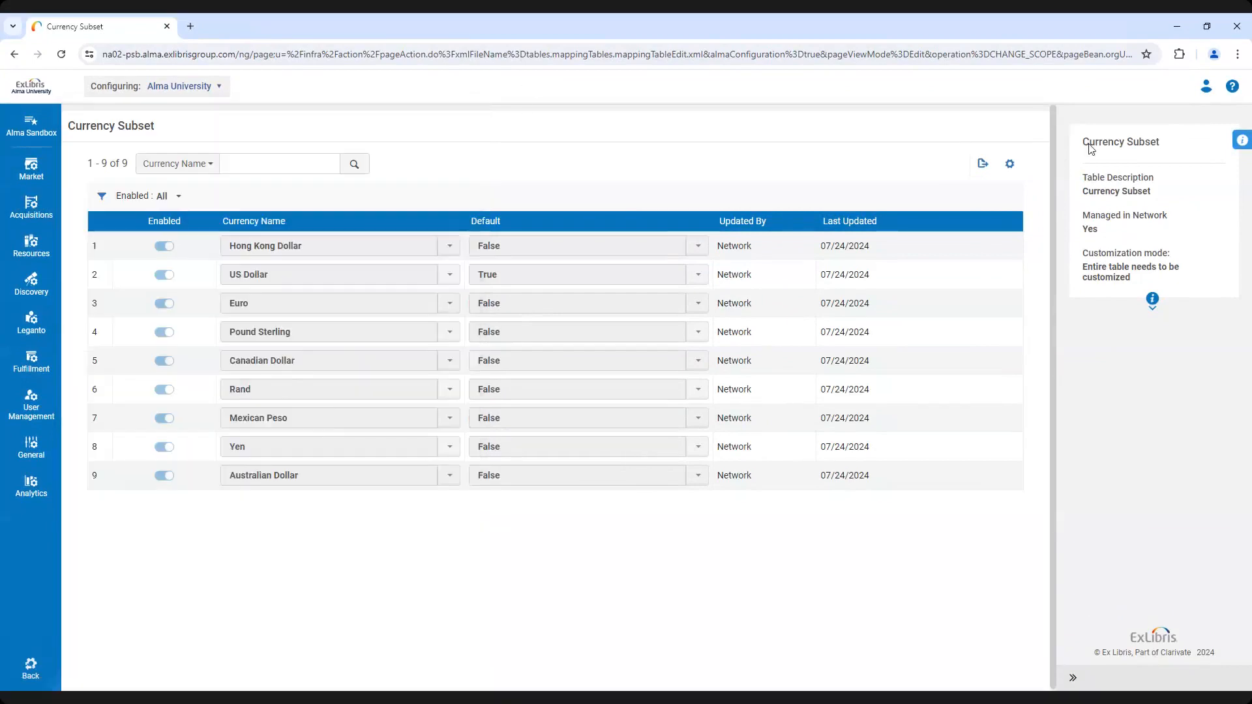
mouse_move(1241, 145)
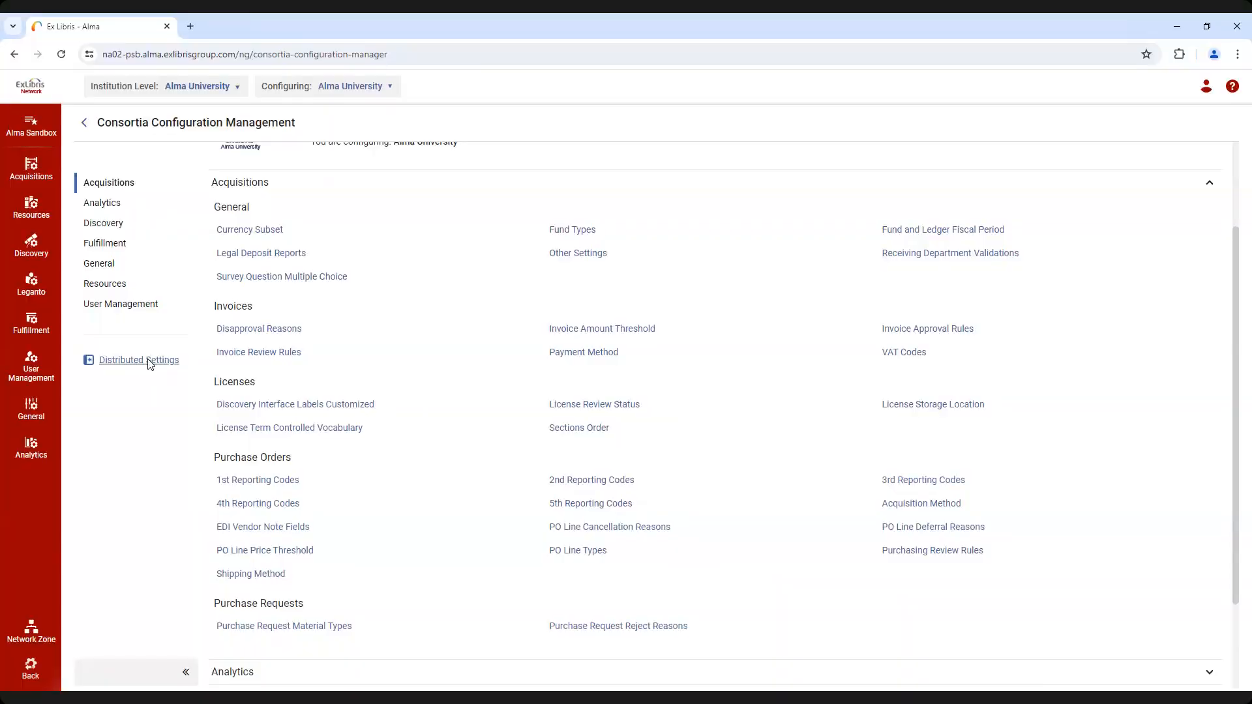
Switch back to Ex Libris University Consortium, set the Distributed Settings mode to Hybrid, and save
left_click(228, 86)
left_click(208, 146)
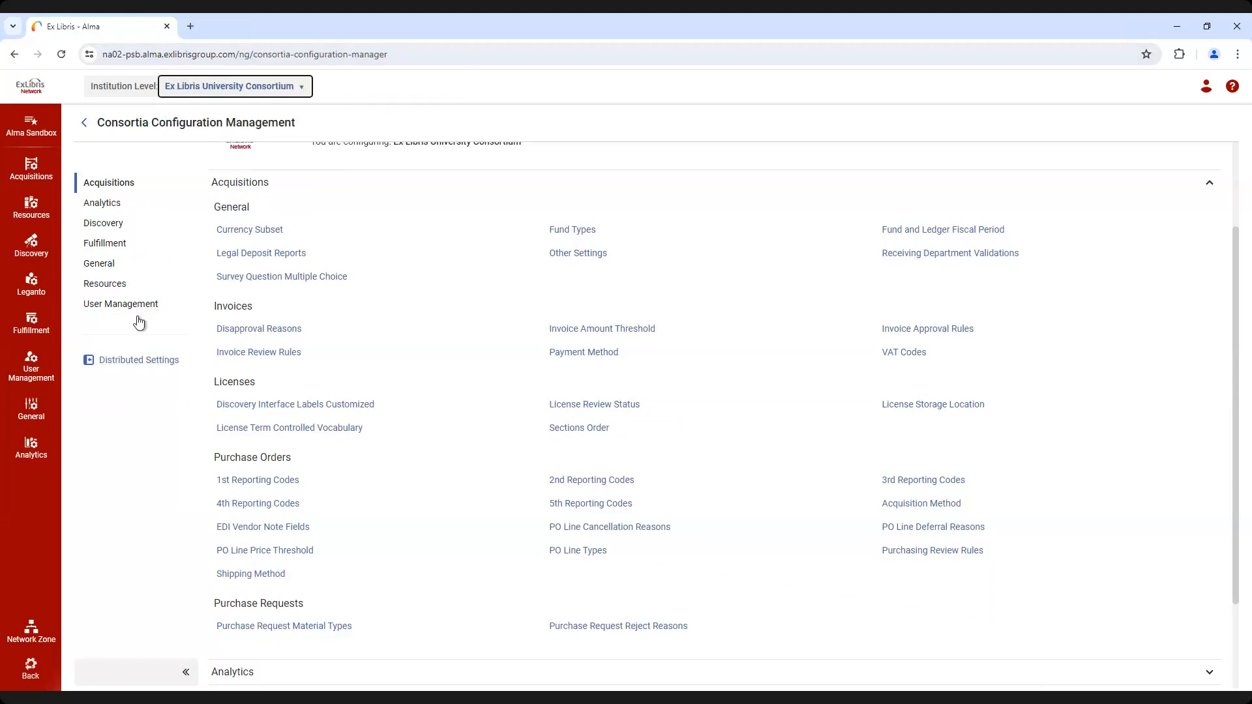
left_click(122, 363)
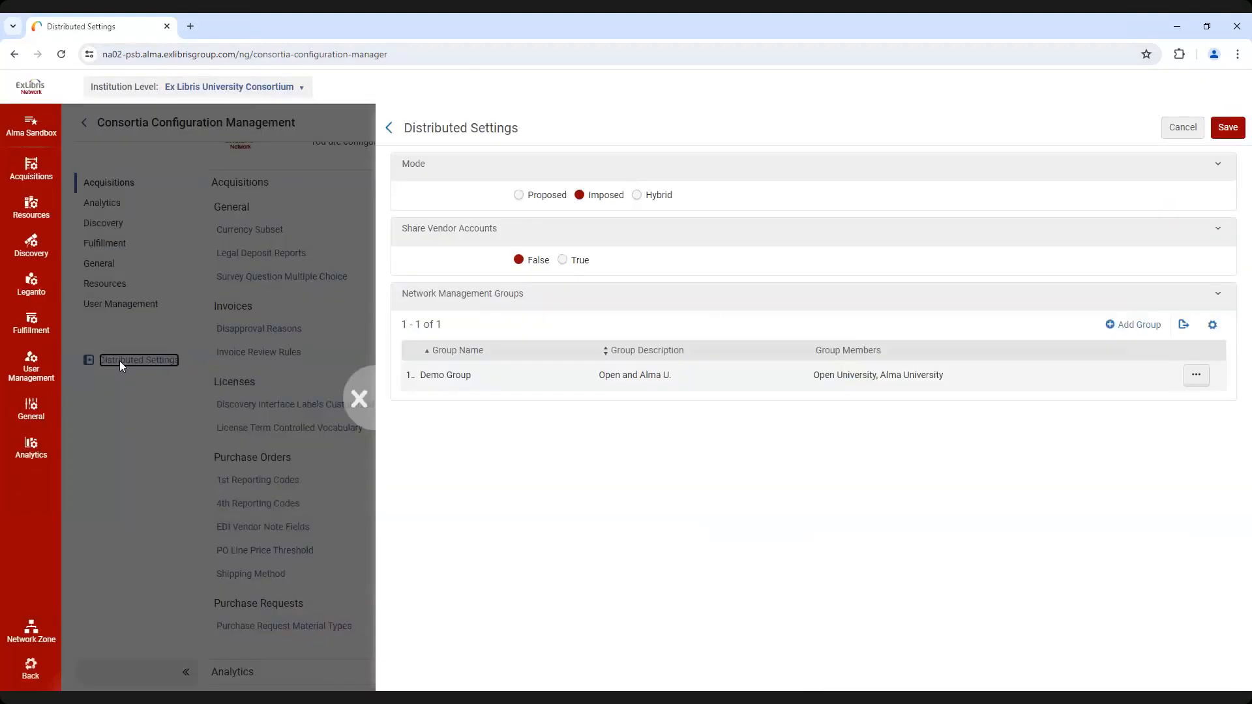
left_click(637, 196)
left_click(1228, 129)
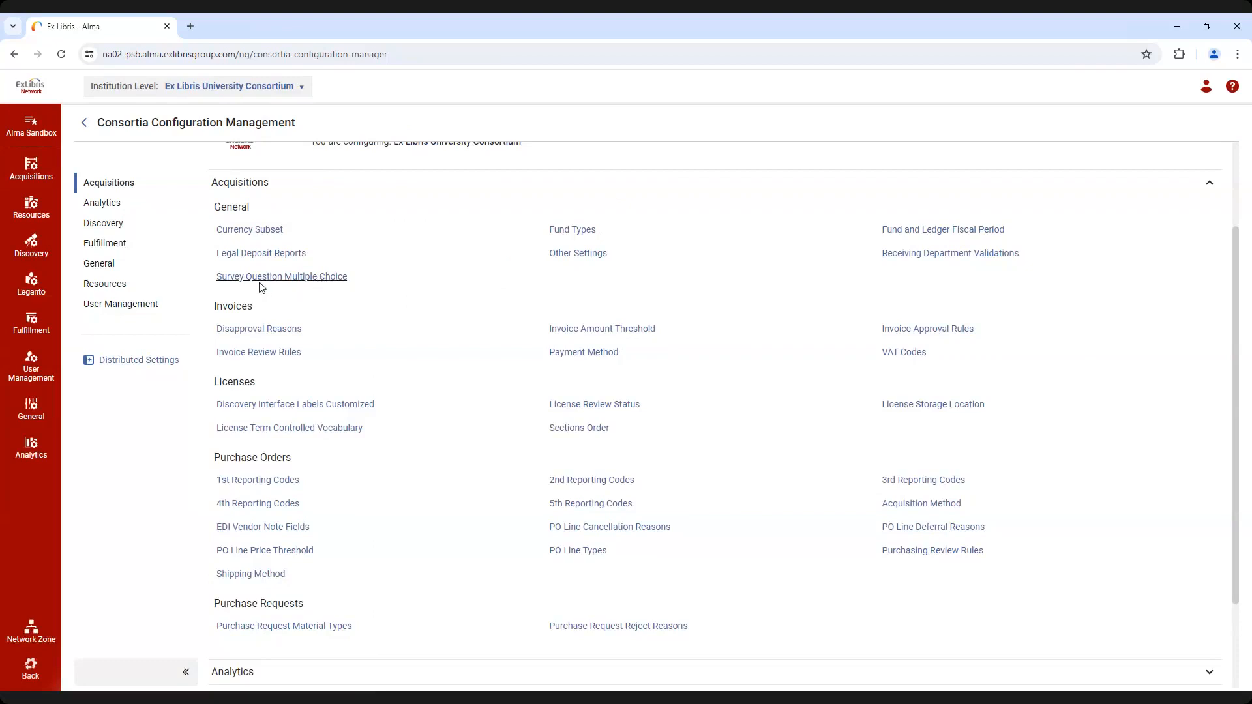
Add a row to the Survey Question Multiple Choice table with question code Q1, choice value 1 and type Single choice, and customize the table
left_click(298, 279)
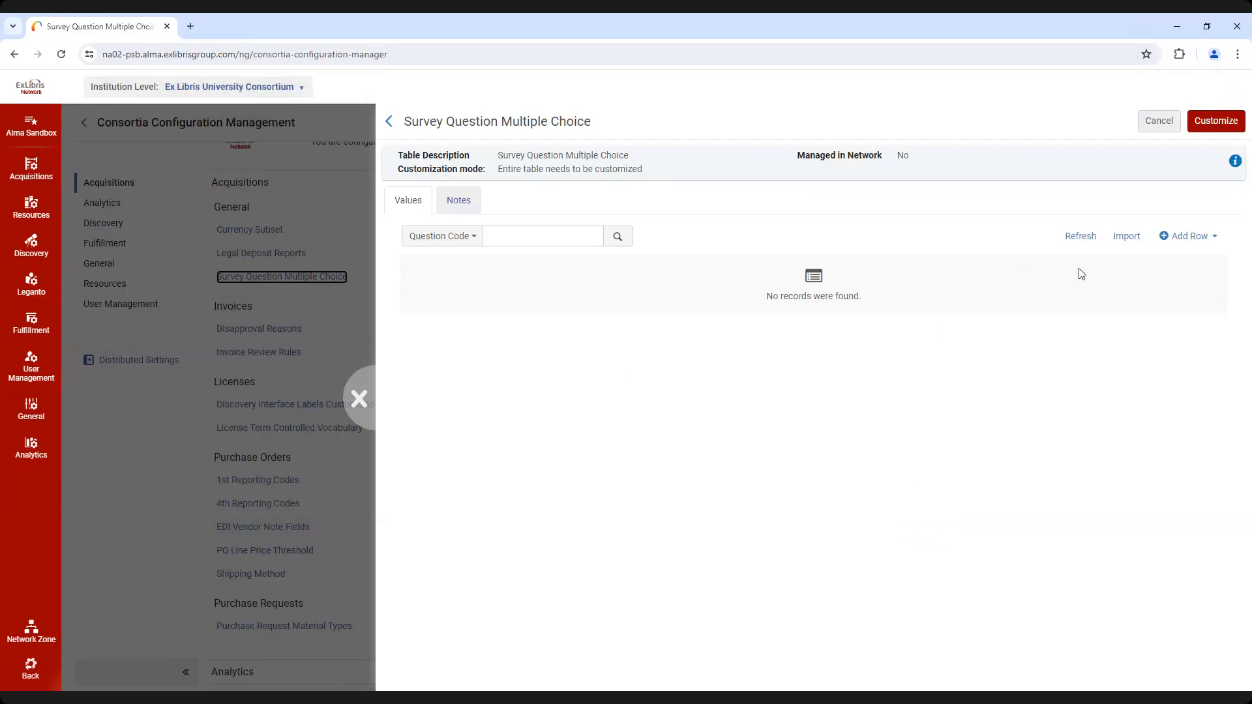
left_click(1193, 238)
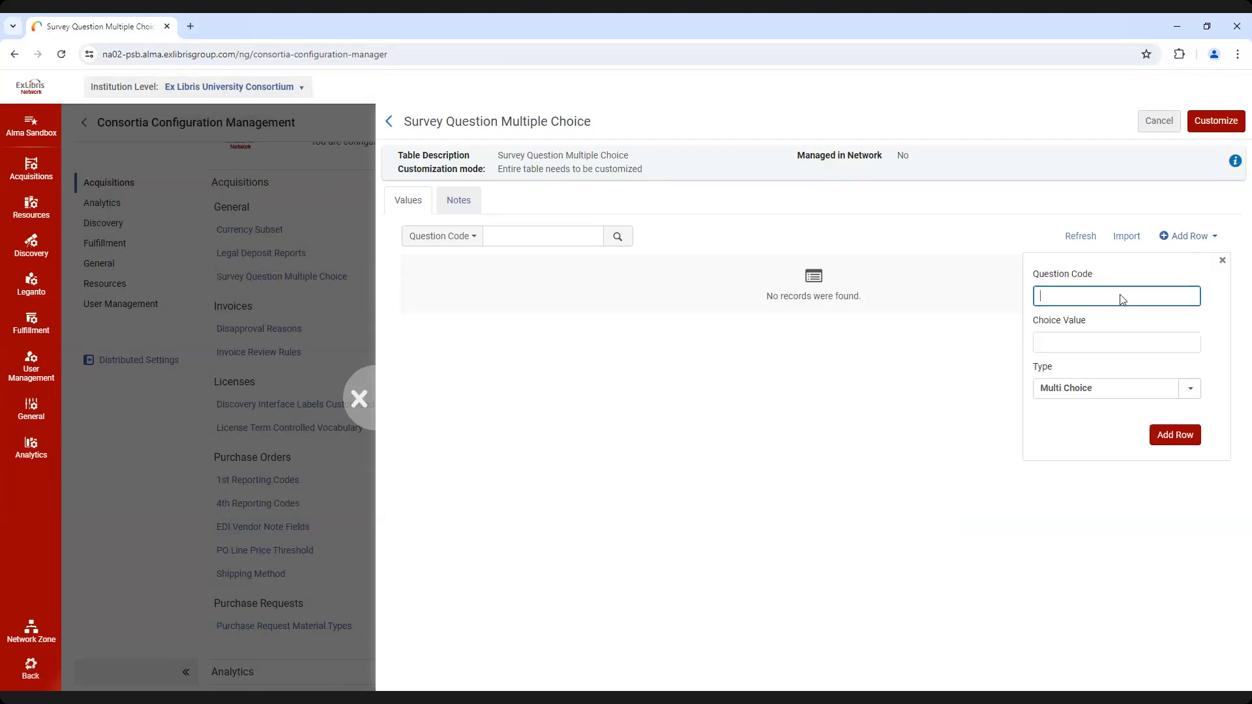
type("Q1")
left_click(1086, 347)
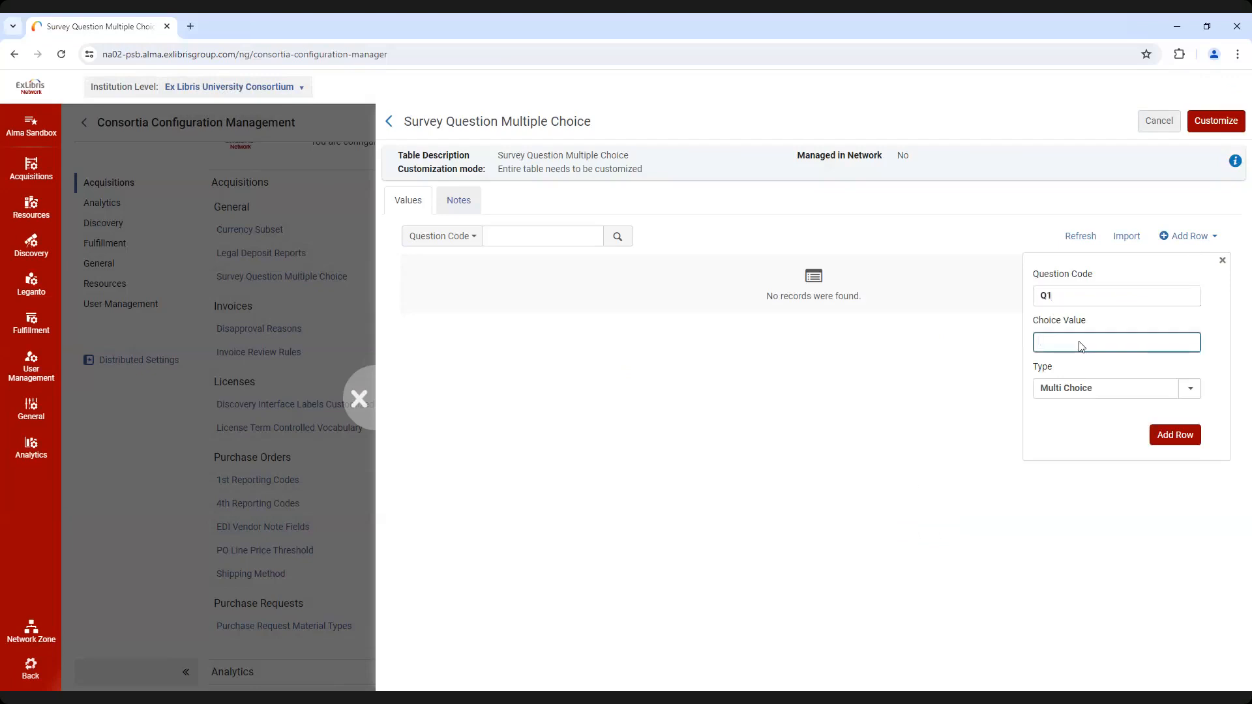
left_click(1191, 391)
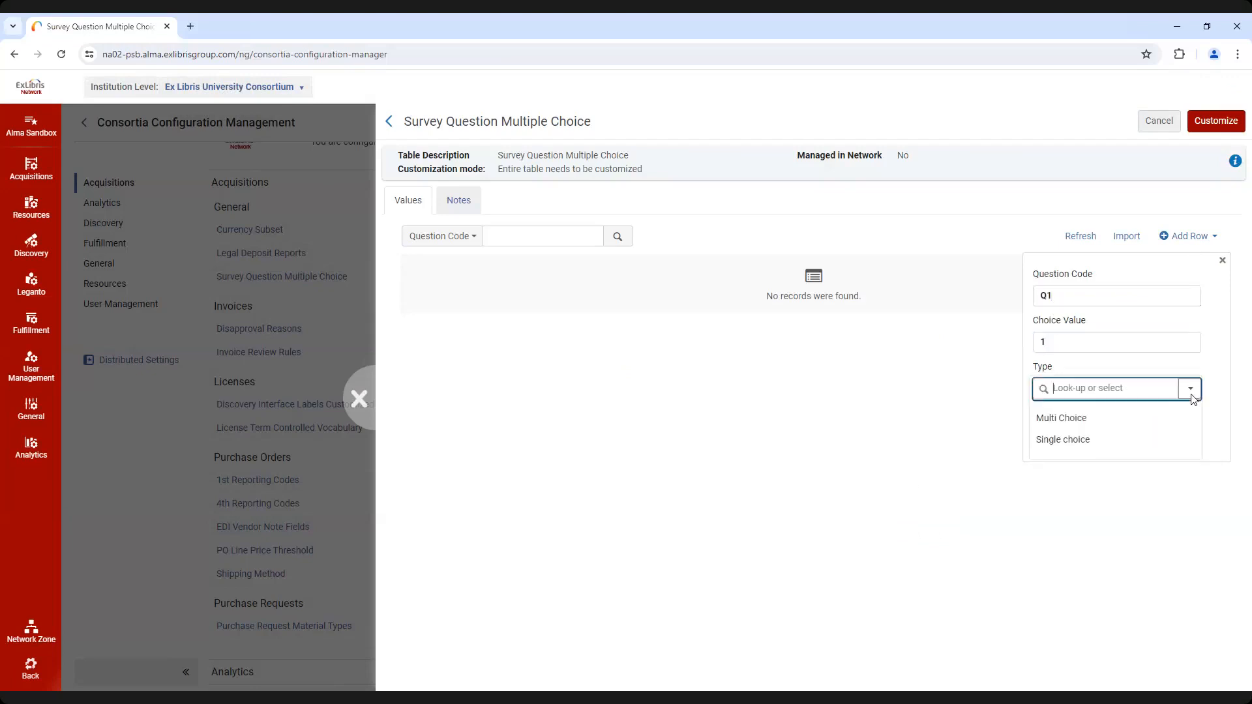
left_click(1121, 441)
left_click(1166, 439)
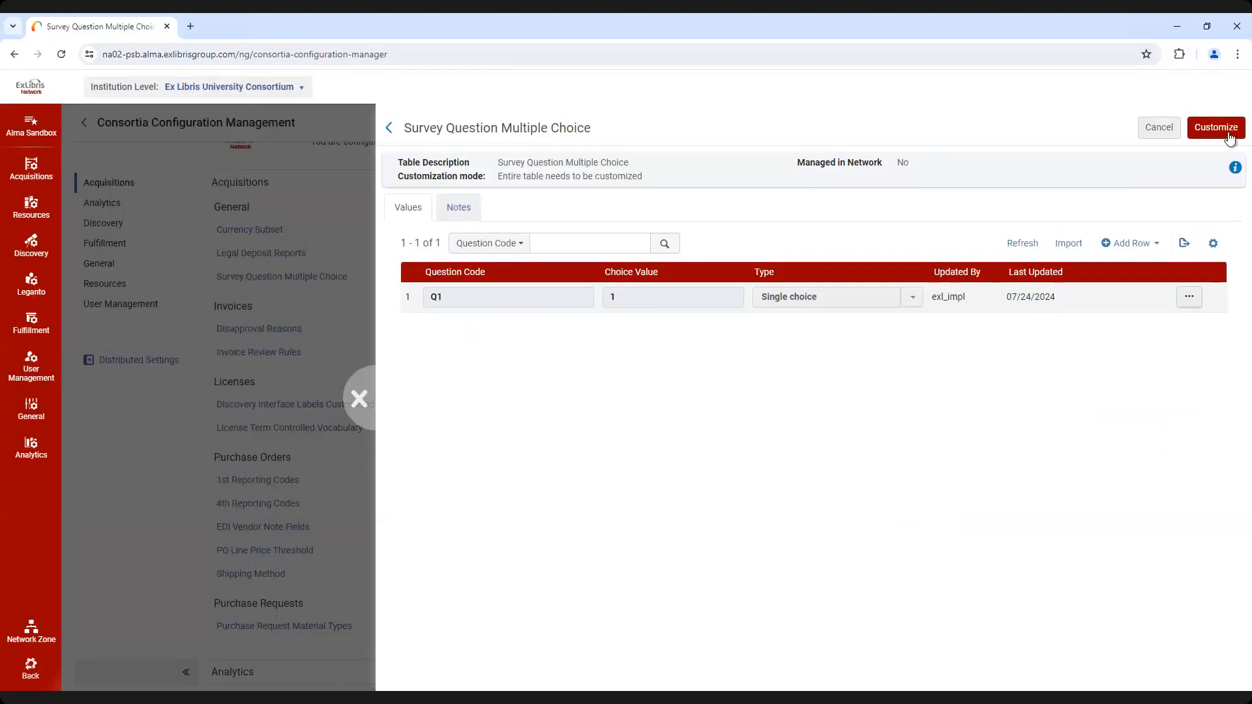
left_click(1230, 129)
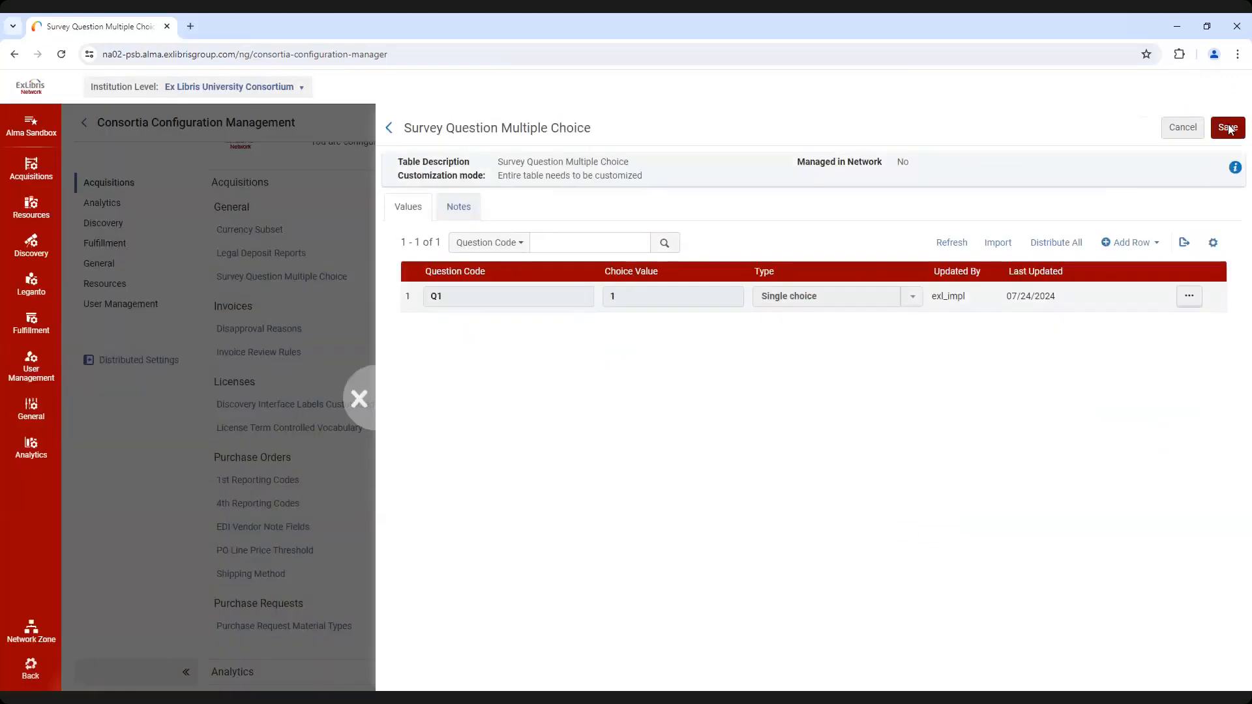
Examine the distribution mode options for the Survey Question Multiple Choice table, and leave the table without distributing it
left_click(1063, 243)
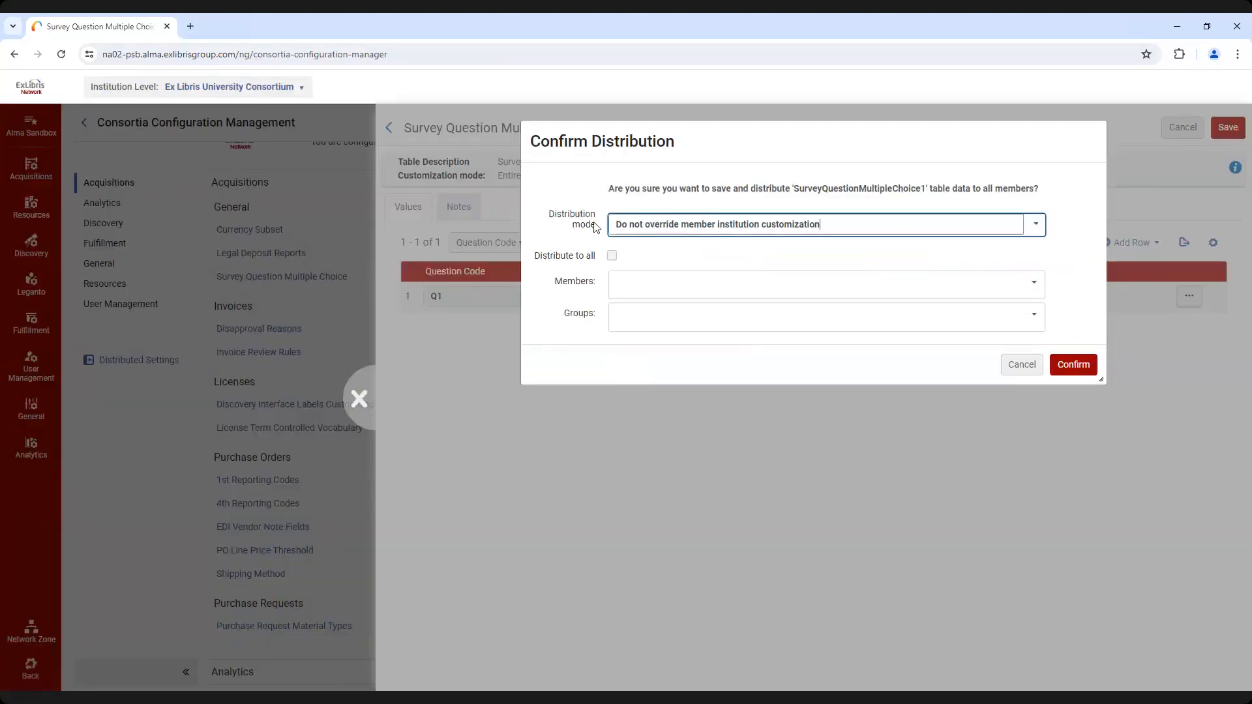
left_click(1035, 228)
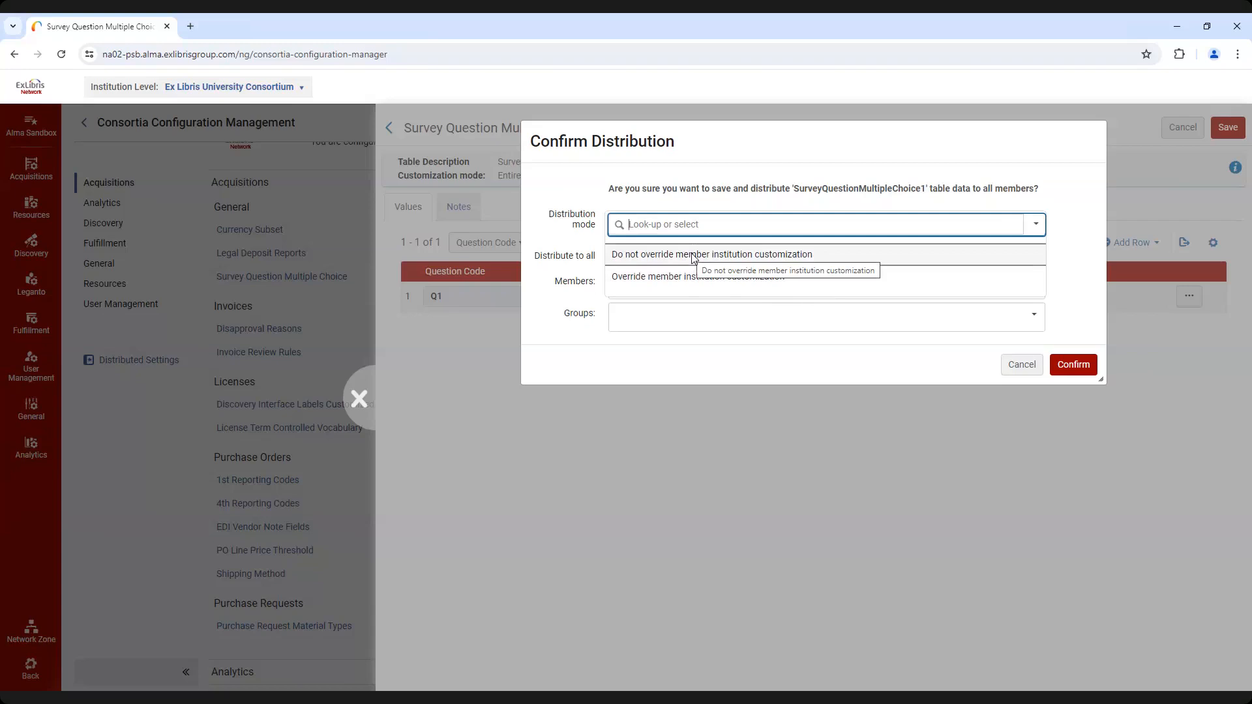
left_click(1083, 201)
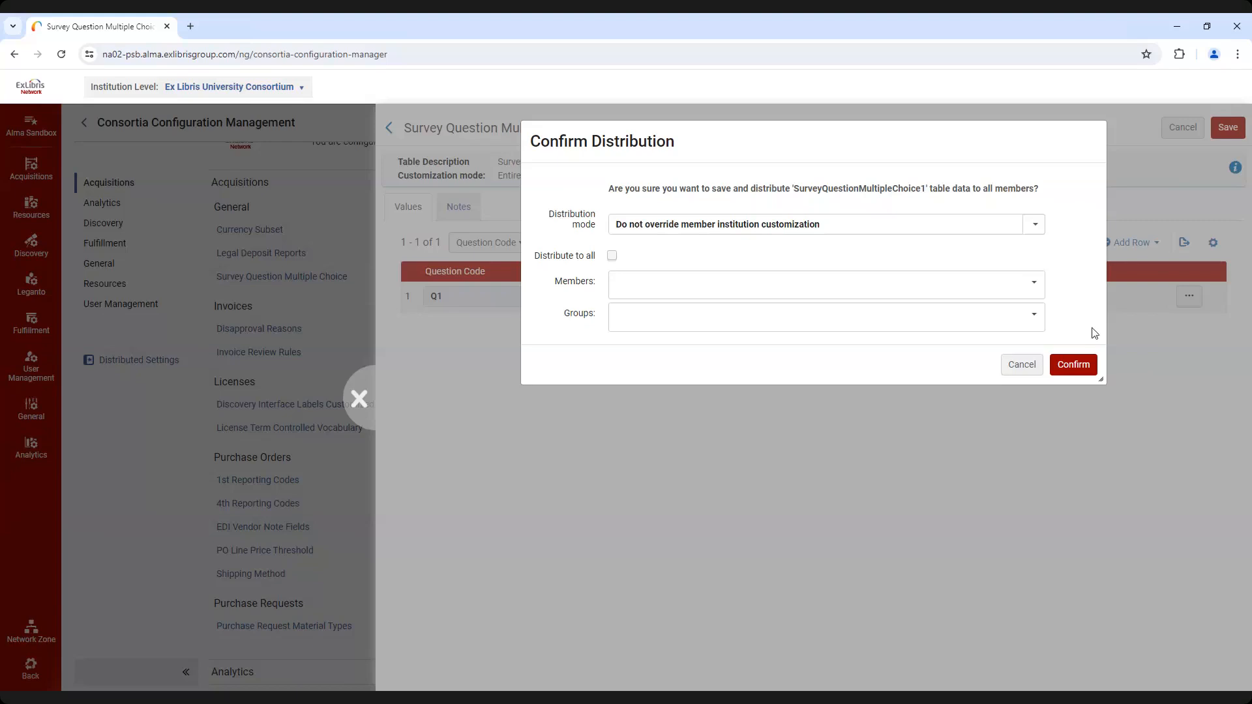
left_click(1024, 366)
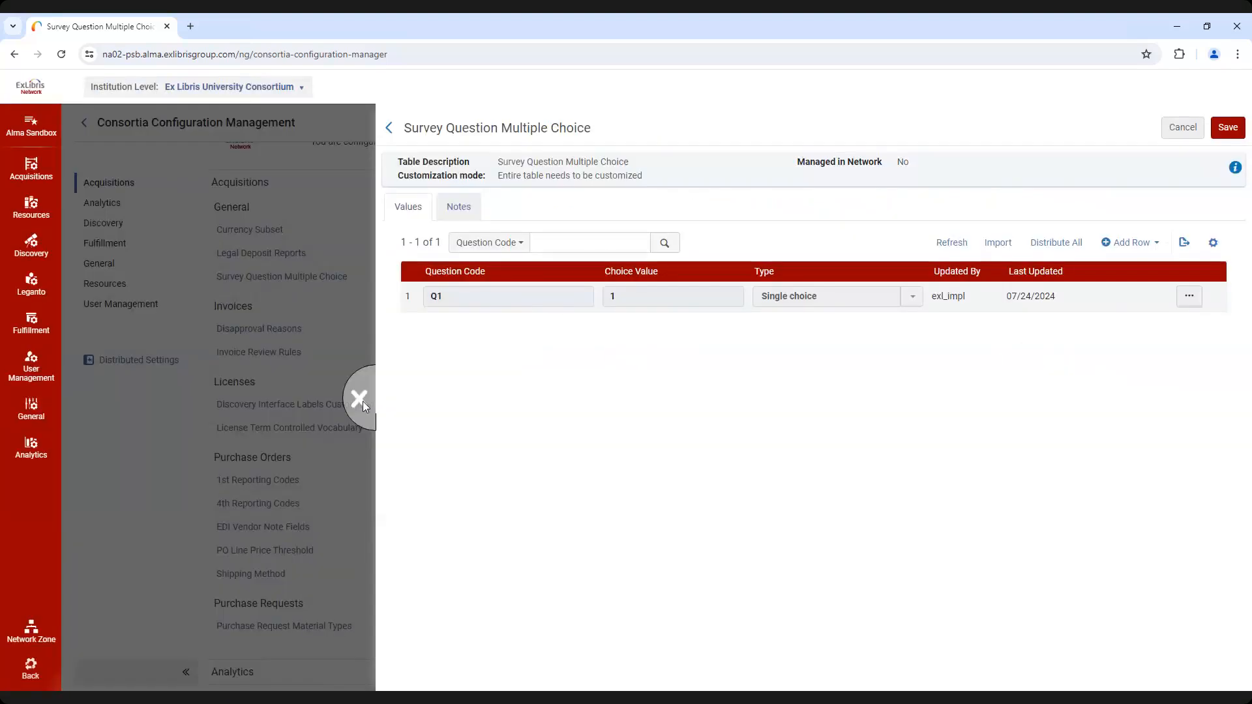
left_click(360, 400)
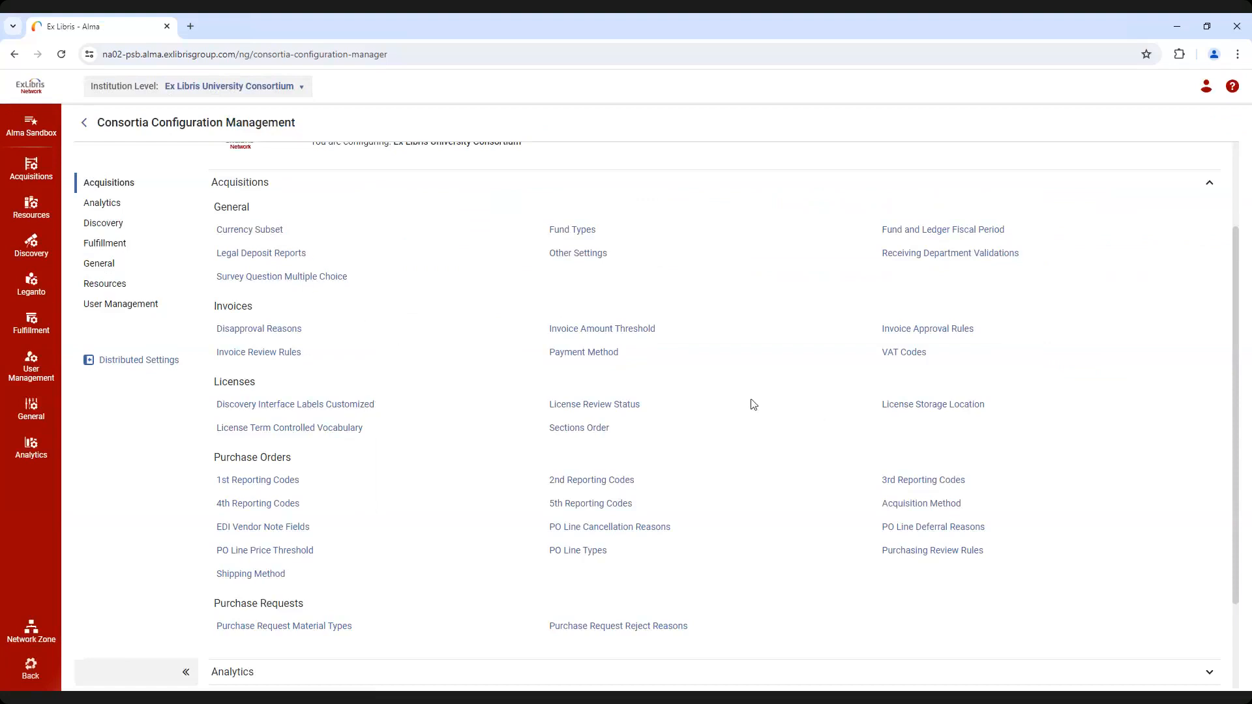
Look over the institution's Acquisitions configuration options, and collapse the Acquisitions section in Consortia Configuration Management
left_click(42, 173)
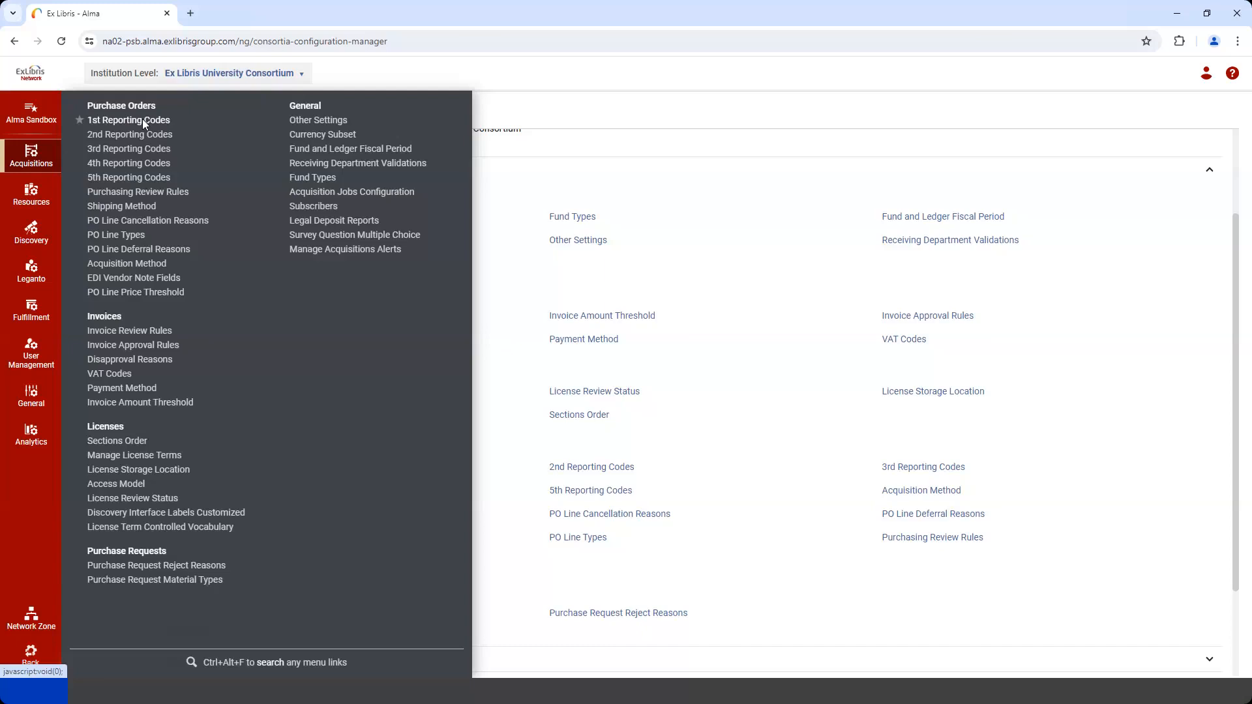
left_click(531, 68)
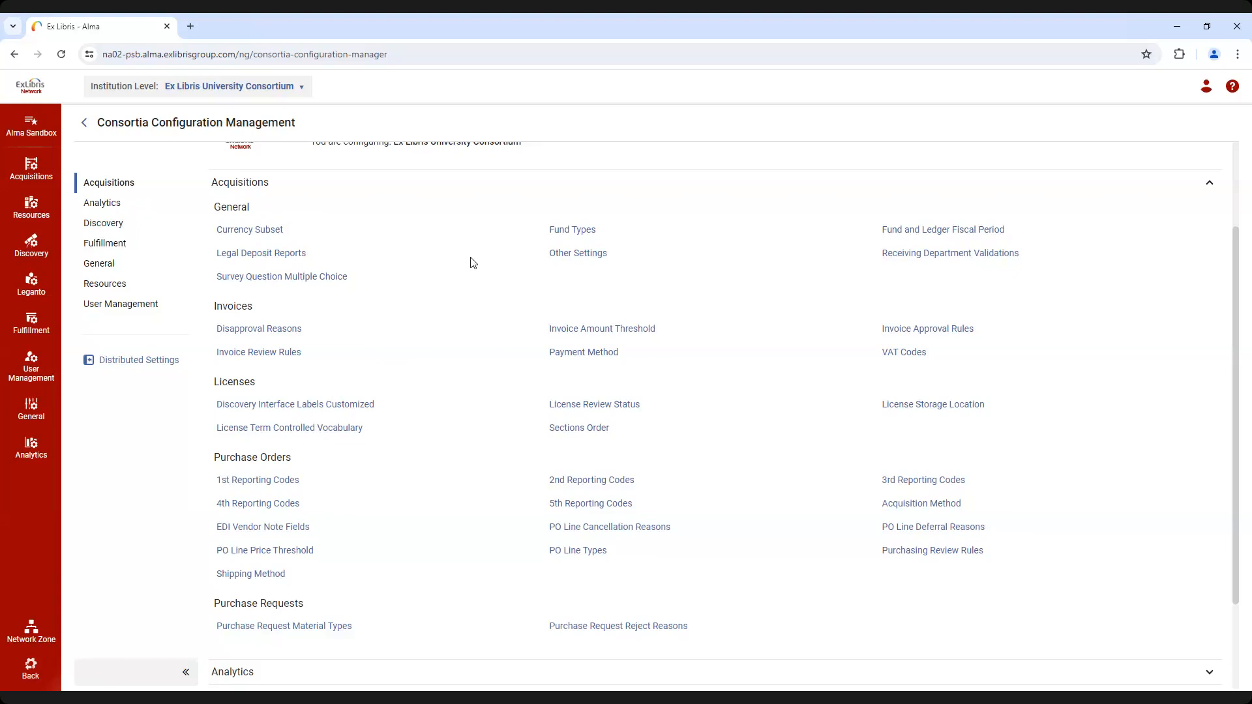
scroll(473, 262, "up", 3)
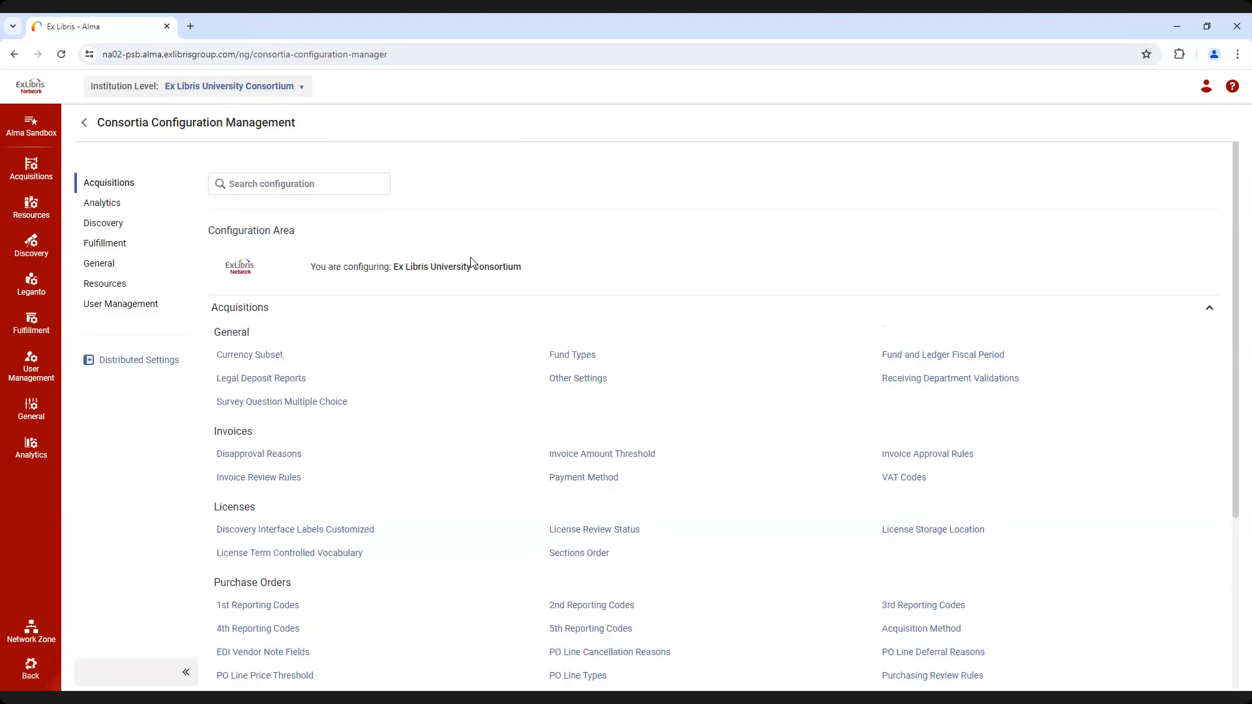
left_click(257, 315)
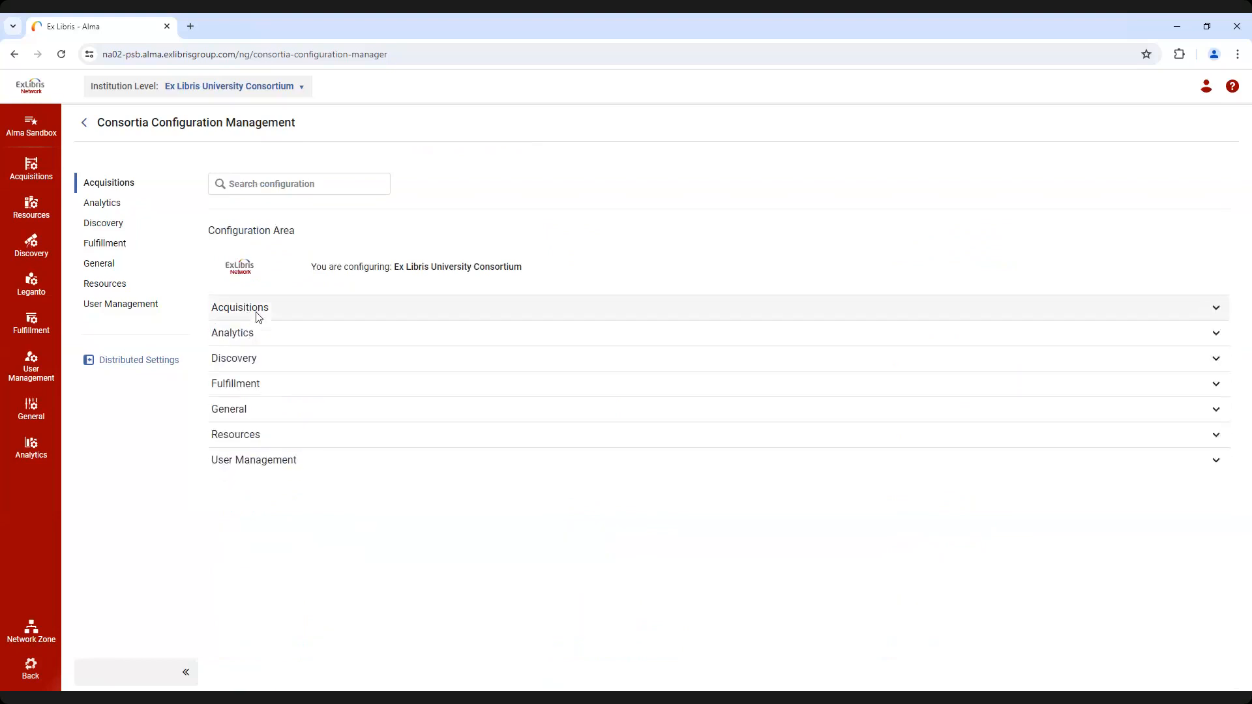
Search the consortia configuration for "Rule" and view the Invoice Approval Rules under Acquisitions
left_click(265, 189)
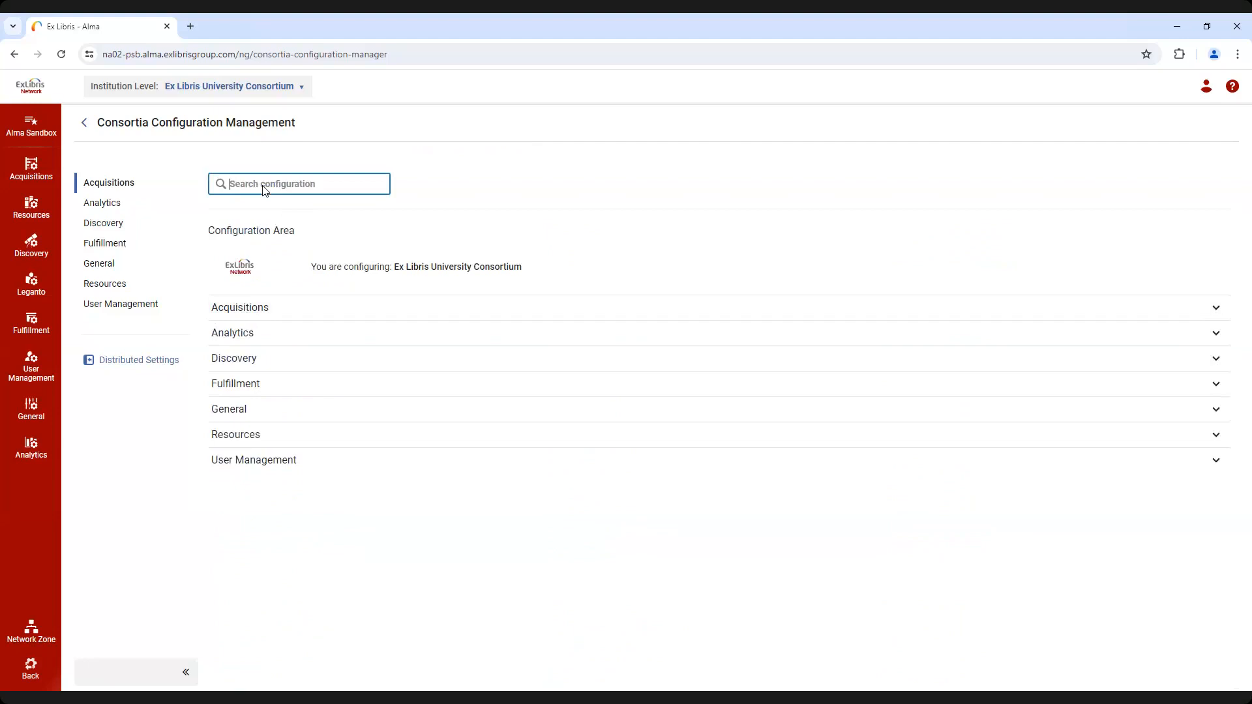
type("Rule")
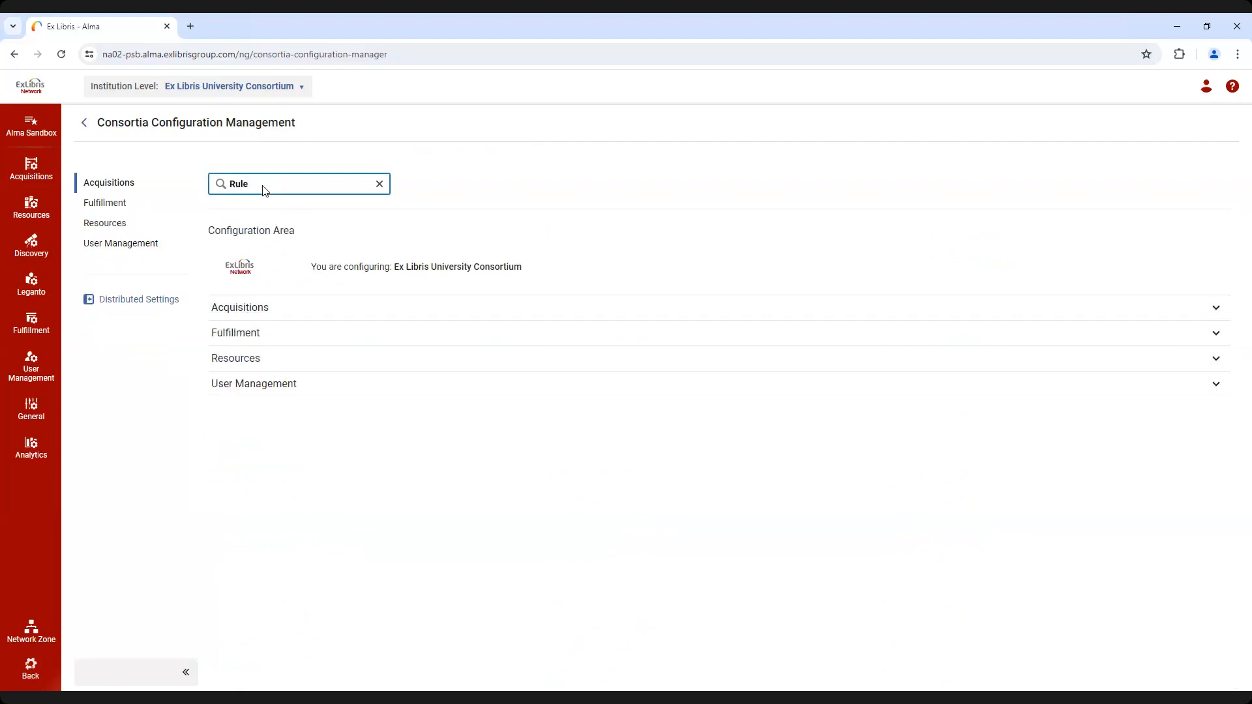
left_click(240, 309)
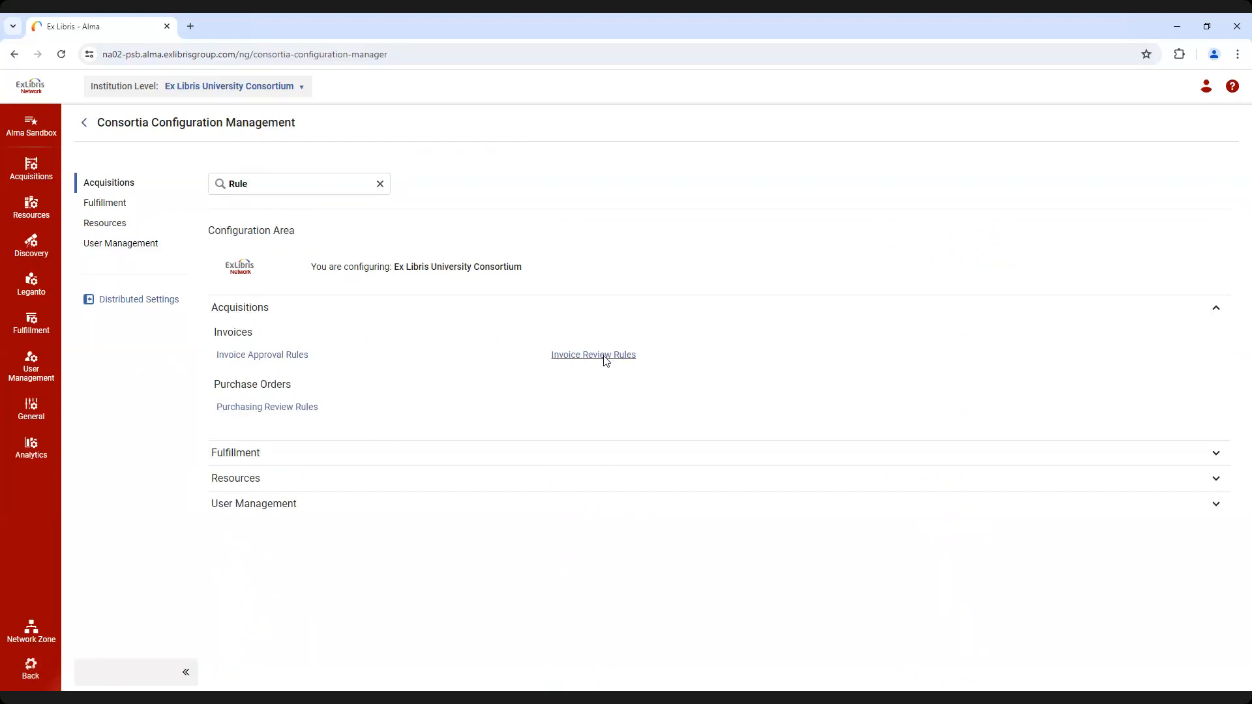
left_click(299, 355)
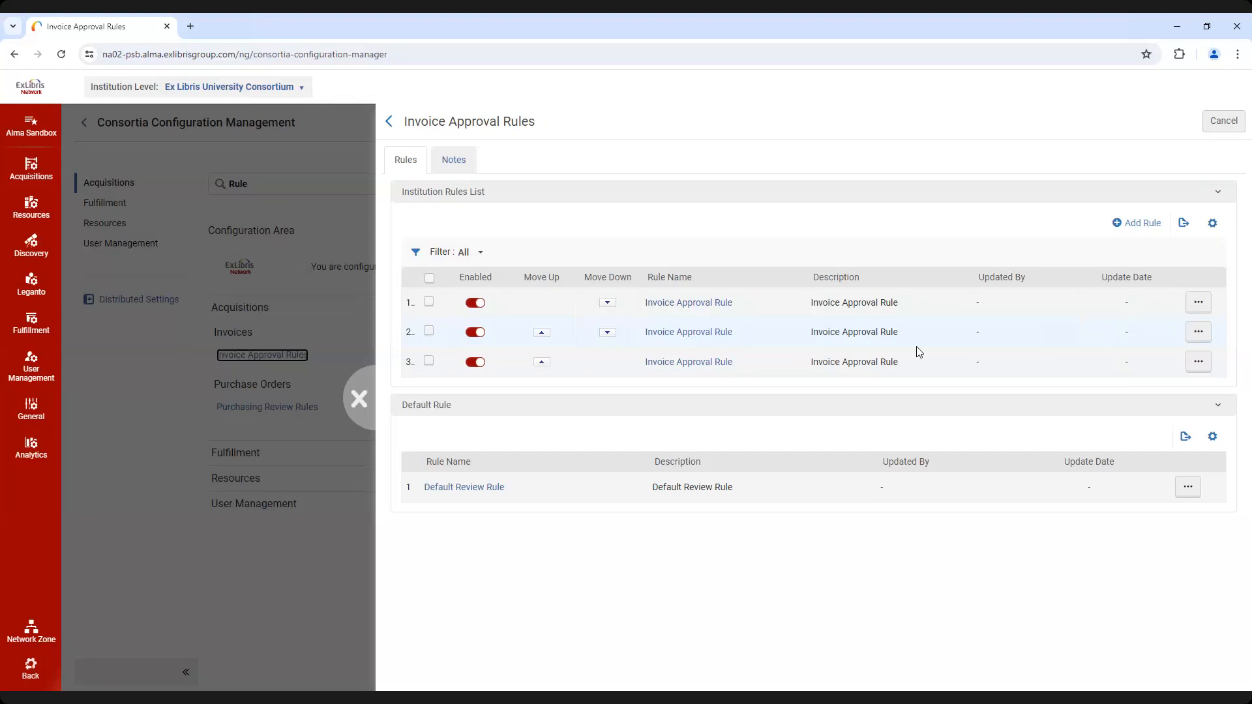
left_click(353, 404)
Set Share Vendor Accounts to True in the Distributed Settings and save
left_click(150, 303)
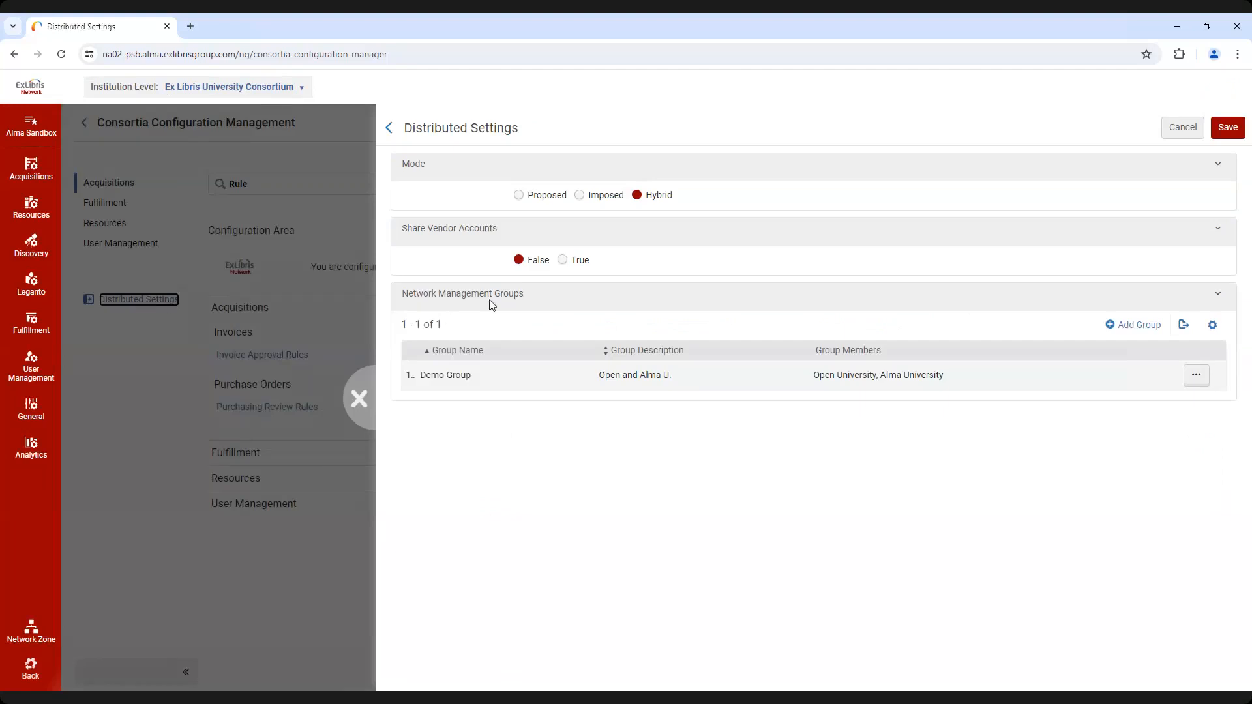
left_click(563, 260)
left_click(1229, 130)
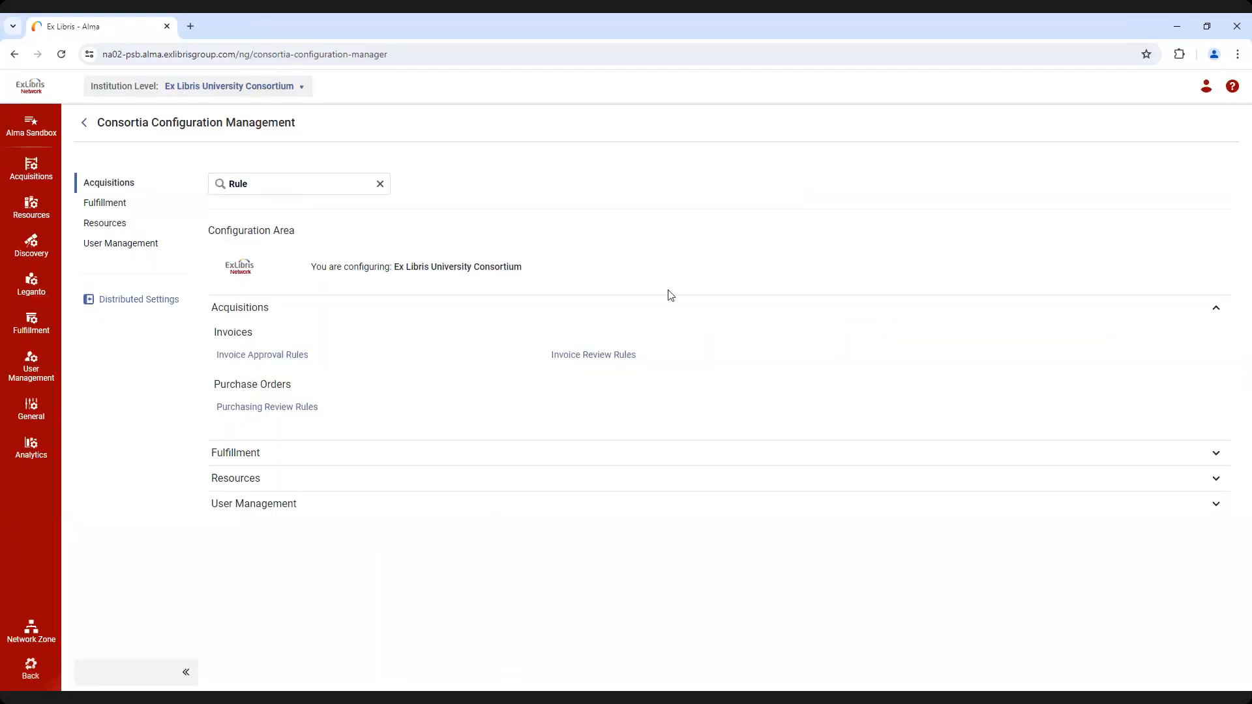
Examine the input parameters of the first invoice approval rule, including its AssertionCode and InvoiceCreationFormOptions choices, and clear the configuration search
left_click(300, 356)
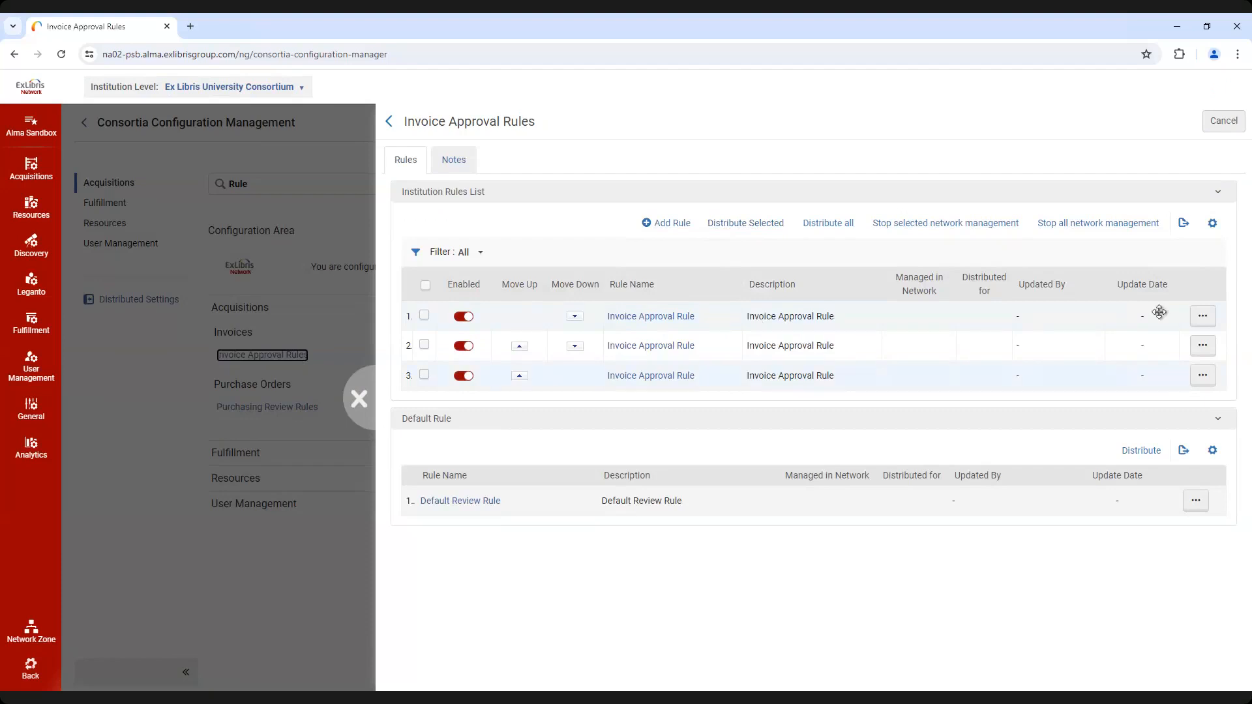
left_click(1202, 318)
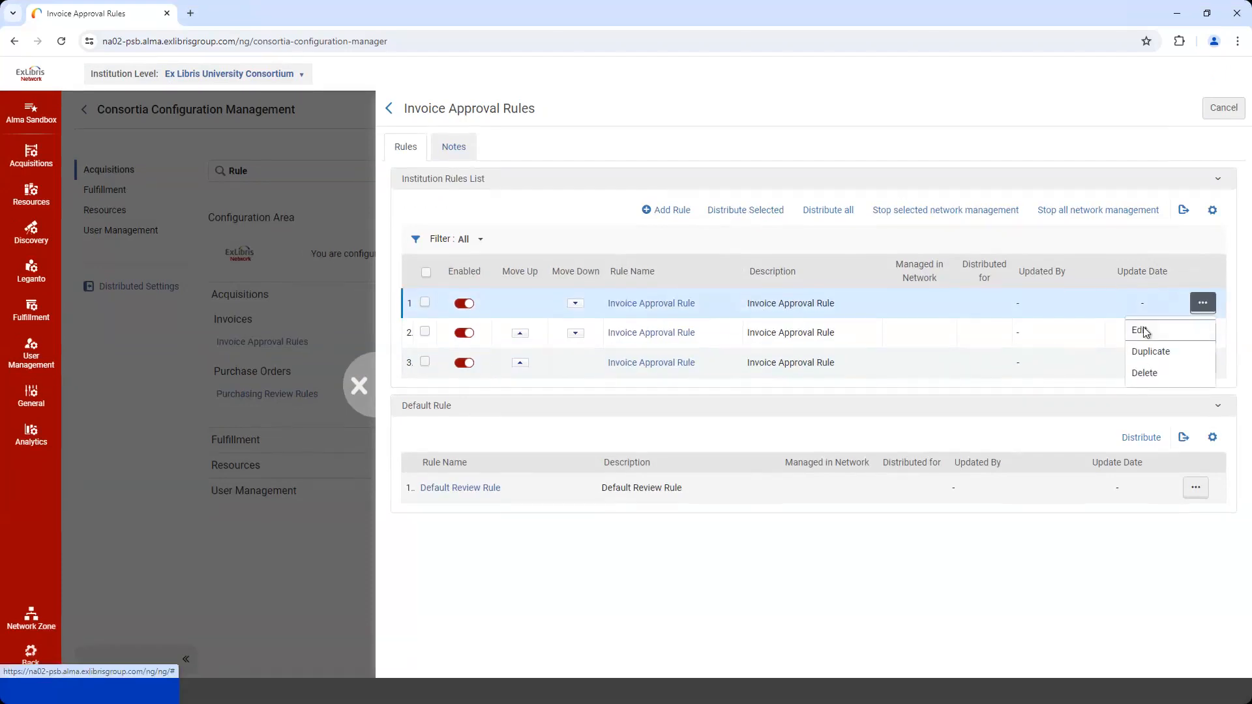
left_click(1147, 344)
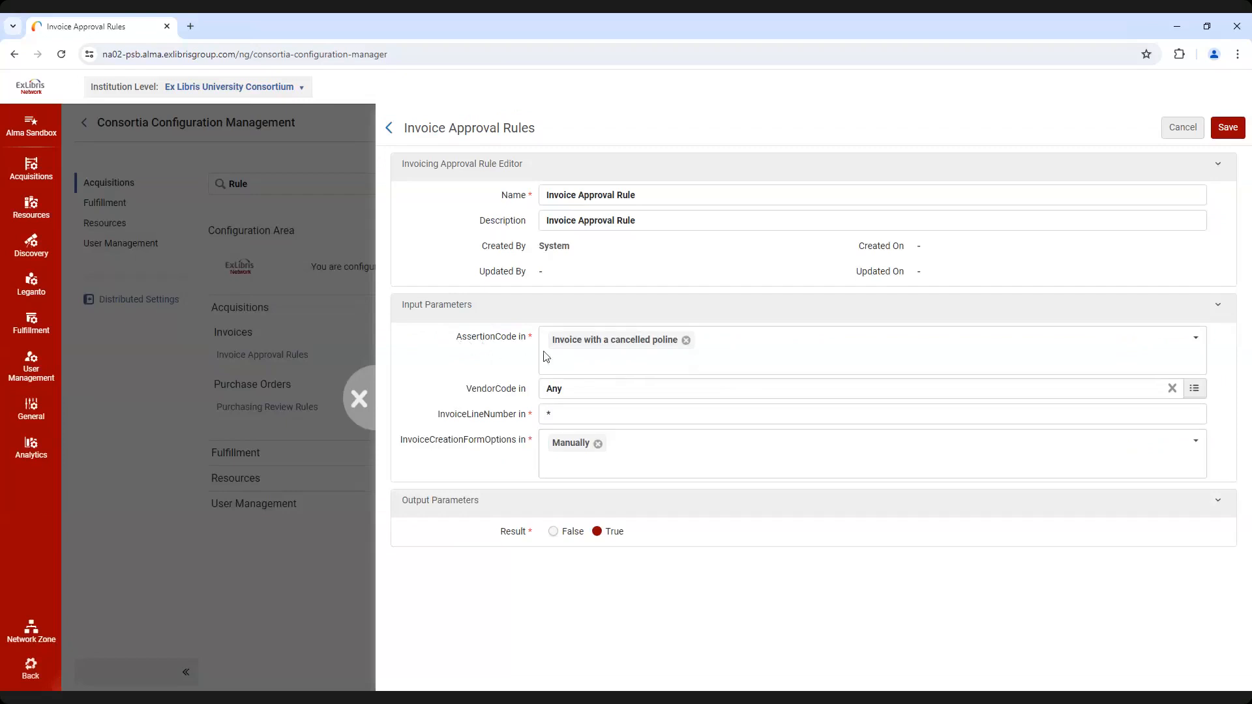
left_click(737, 354)
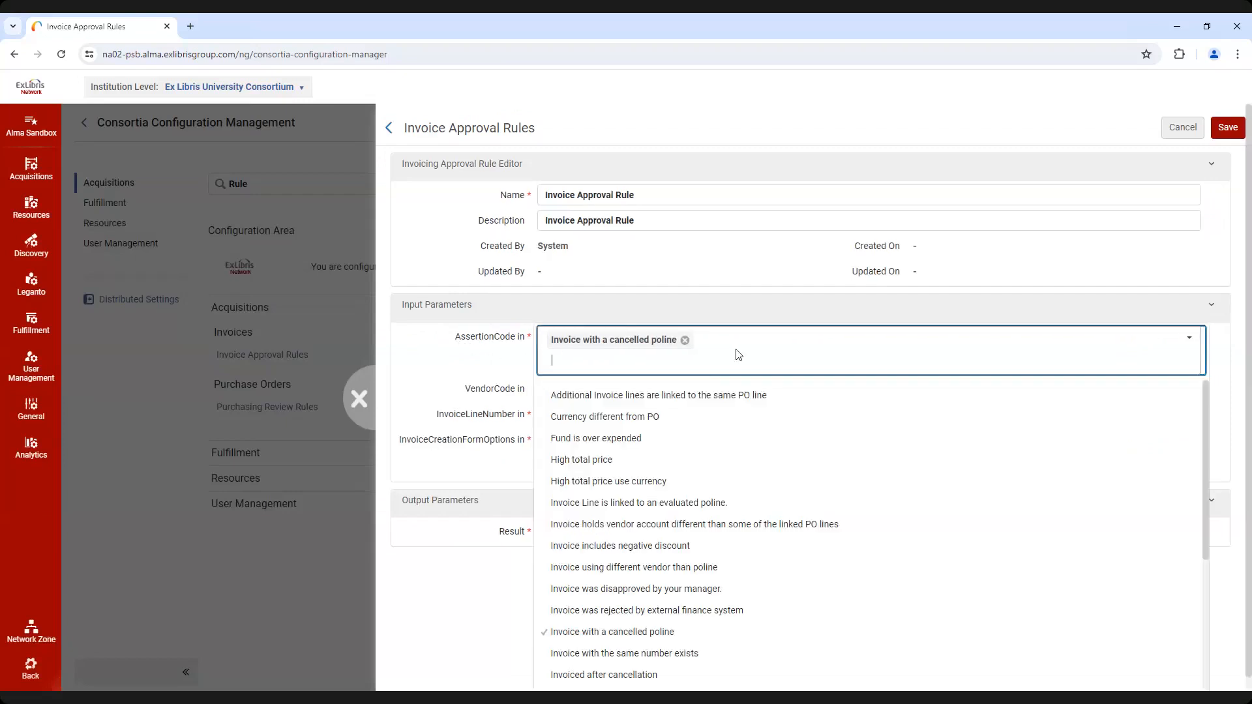
left_click(481, 360)
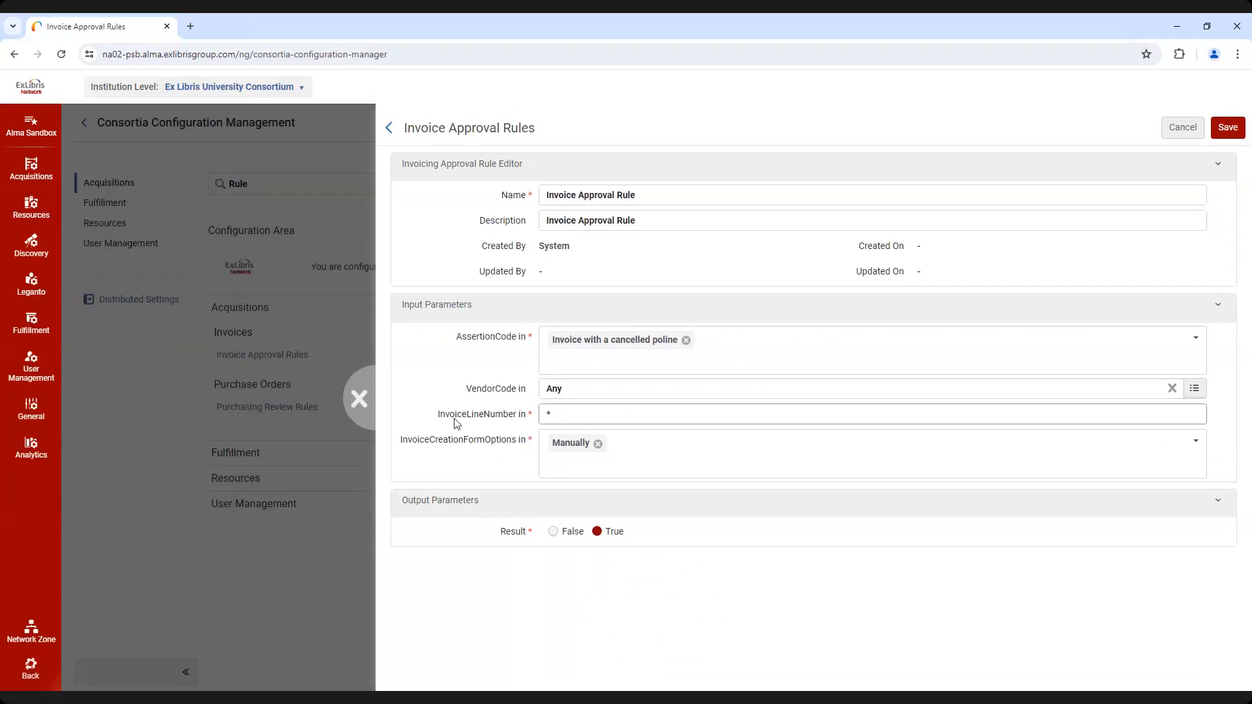
left_click(630, 421)
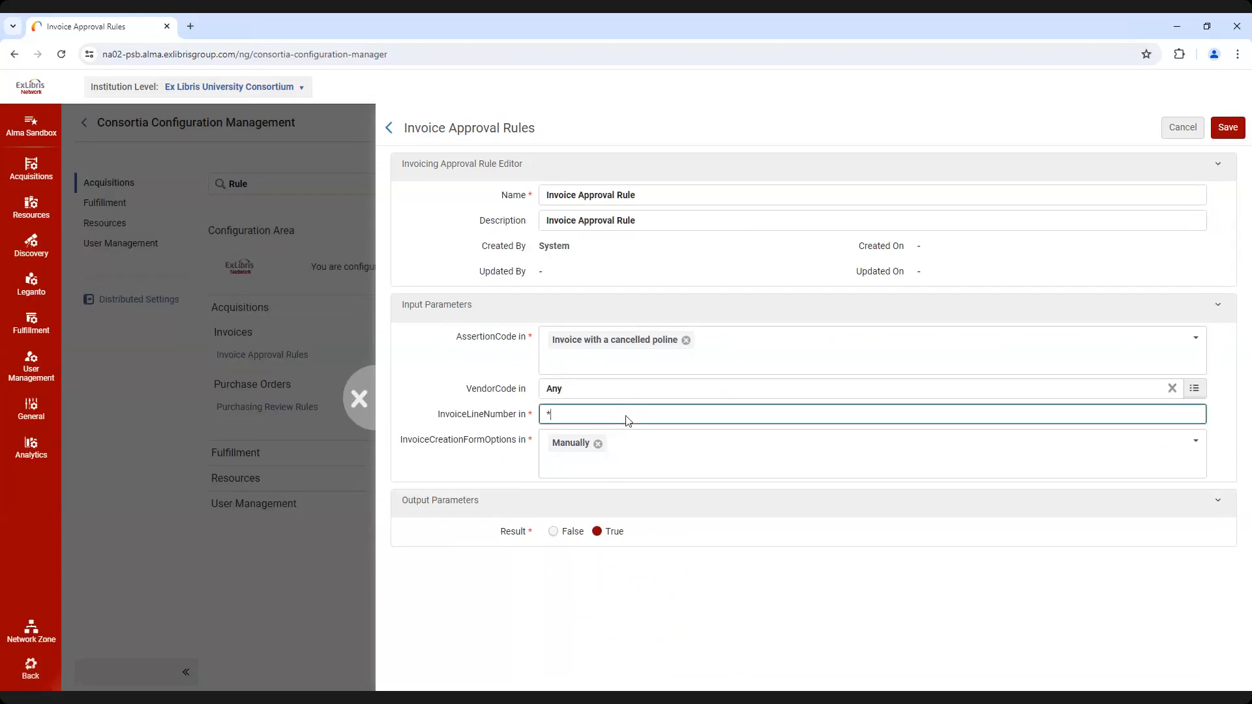
left_click(665, 450)
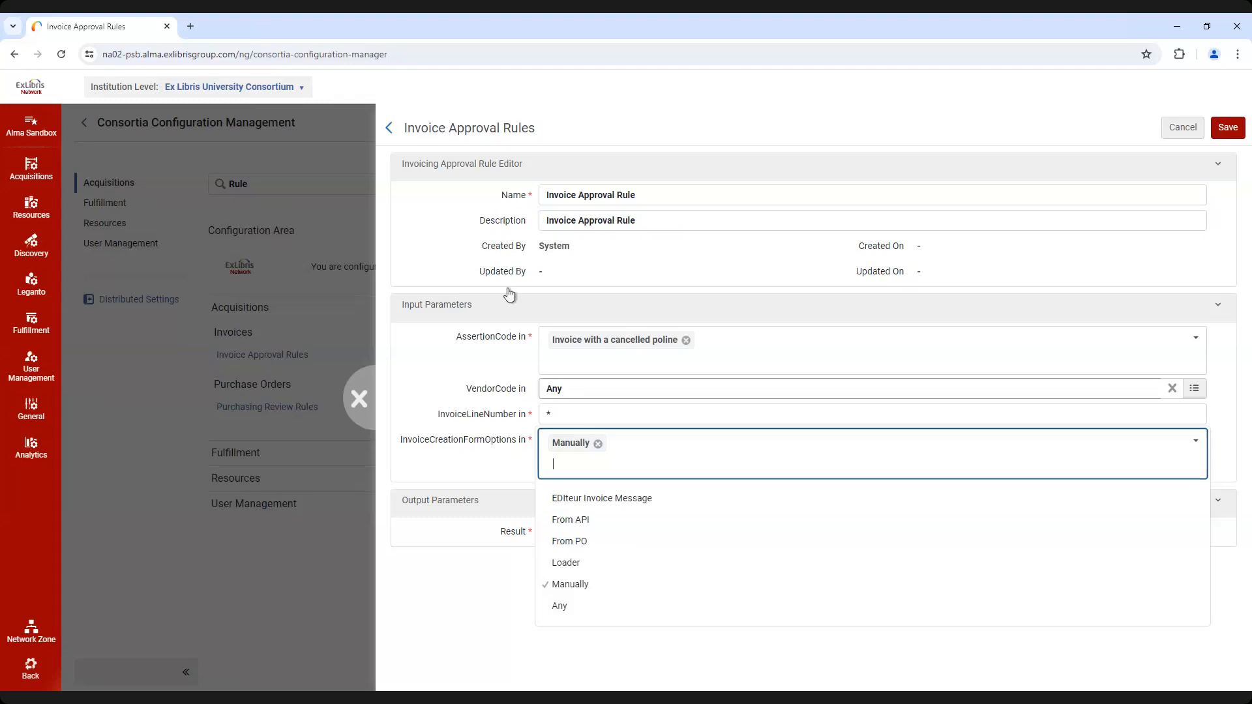
left_click(358, 399)
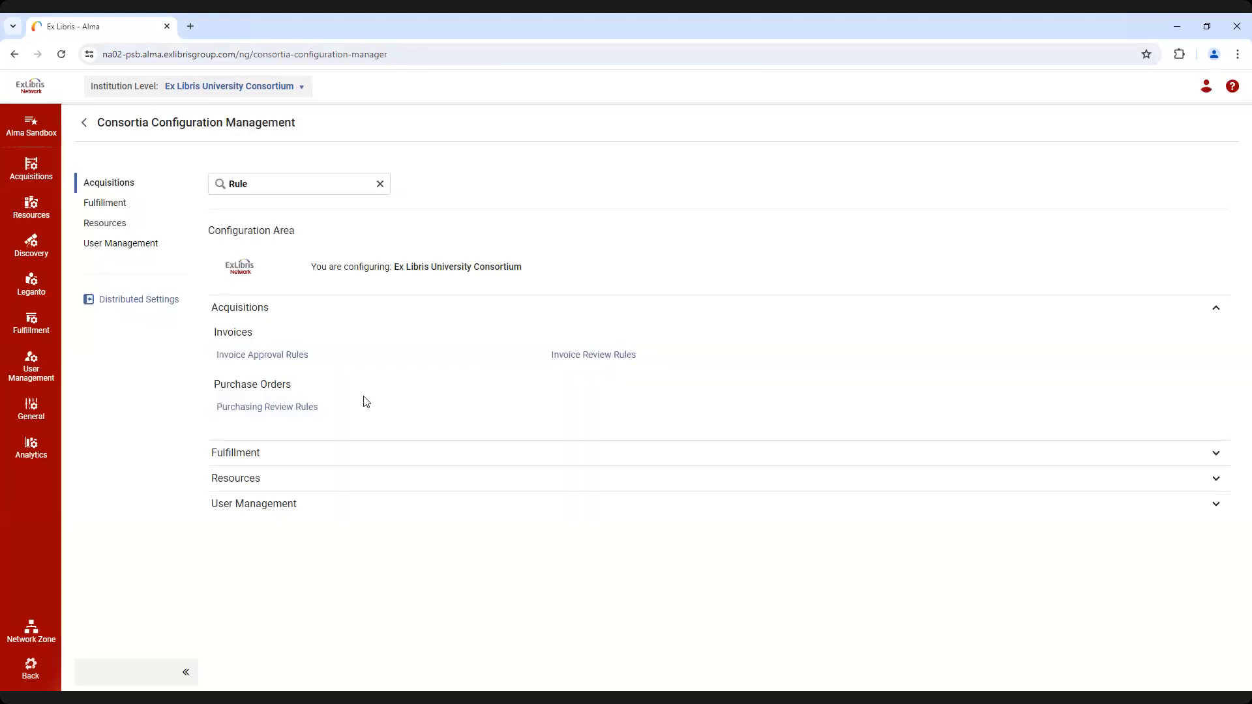
left_click(381, 186)
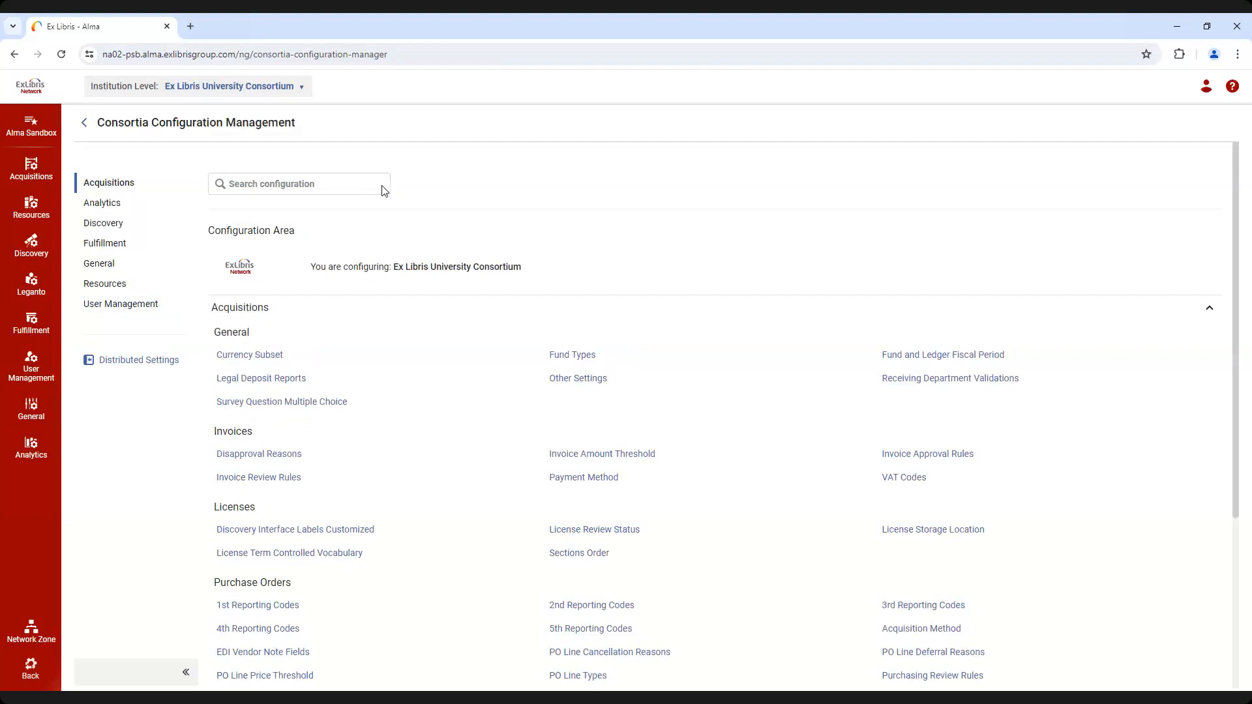